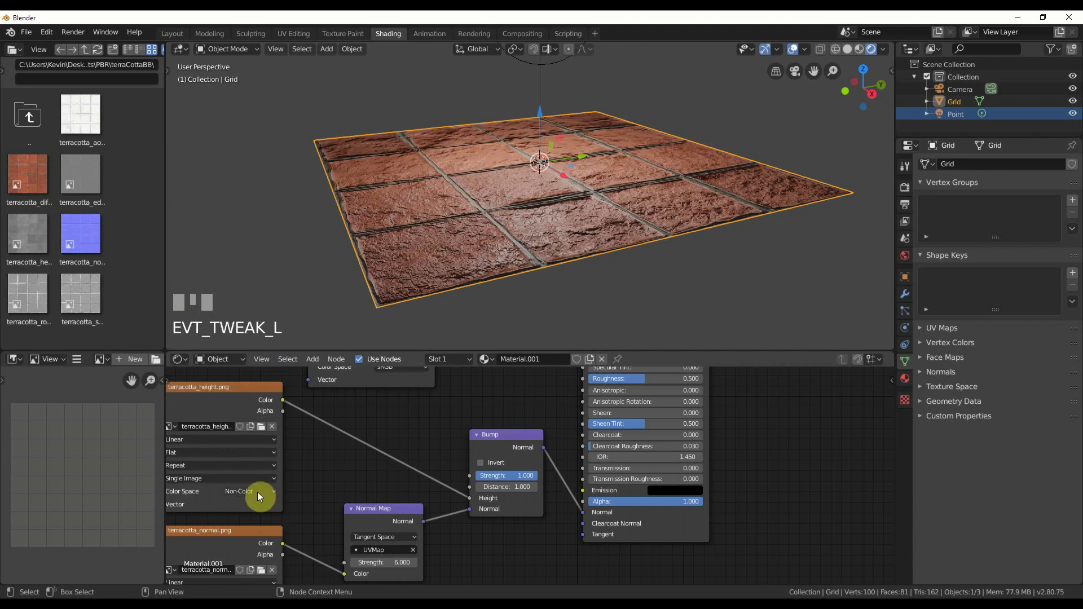
Step: Insert an RGB to BW node between the height texture's Color and the Bump node's Height, and reduce the Bump strength
left_click(313, 359)
mouse_move(339, 460)
left_click(407, 382)
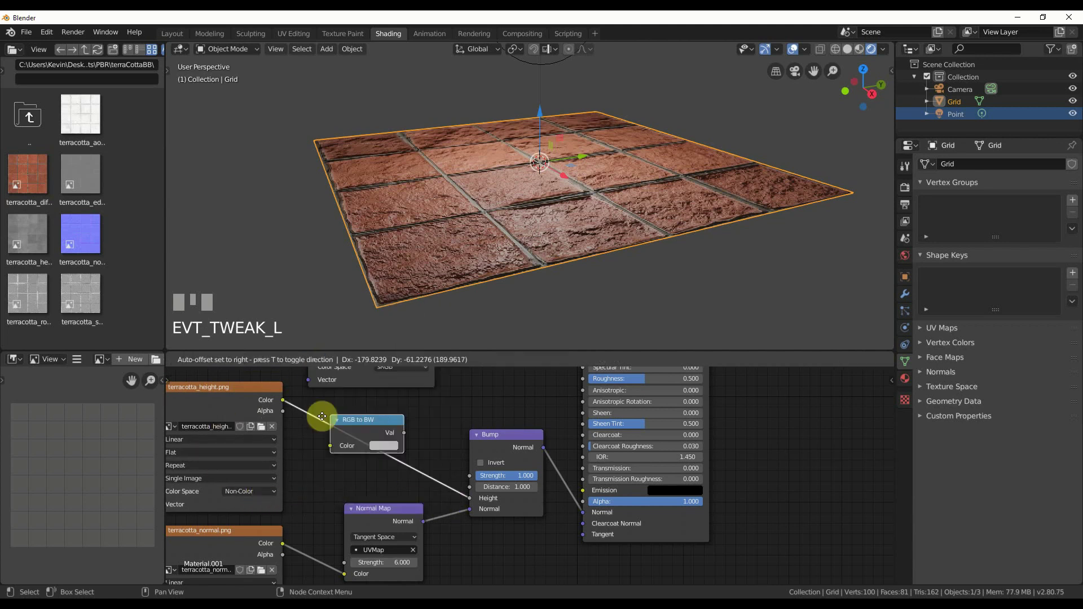
left_click(358, 419)
scroll(473, 435, "up", 1)
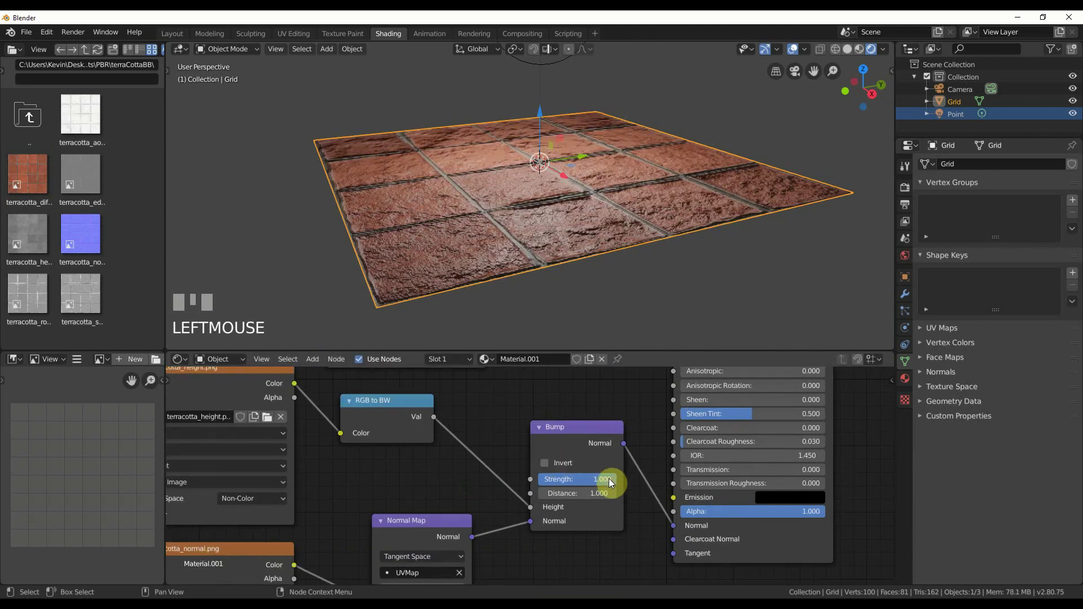
left_click_drag(608, 479, 556, 479)
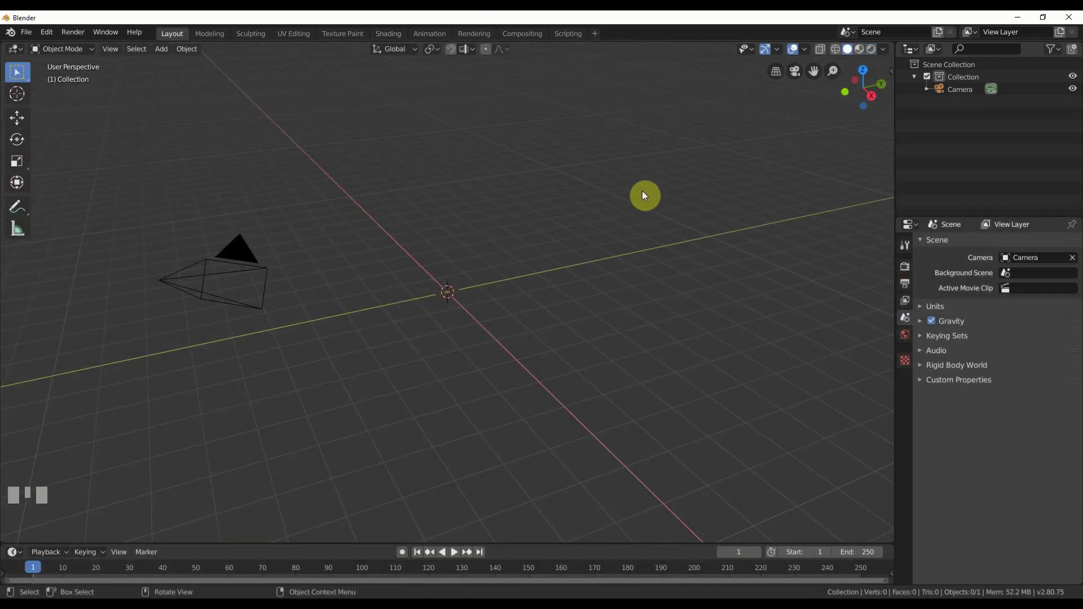
Step: Add a Grid mesh at the scene origin, expand its creation settings, and select the grid
left_click(167, 52)
mouse_move(167, 60)
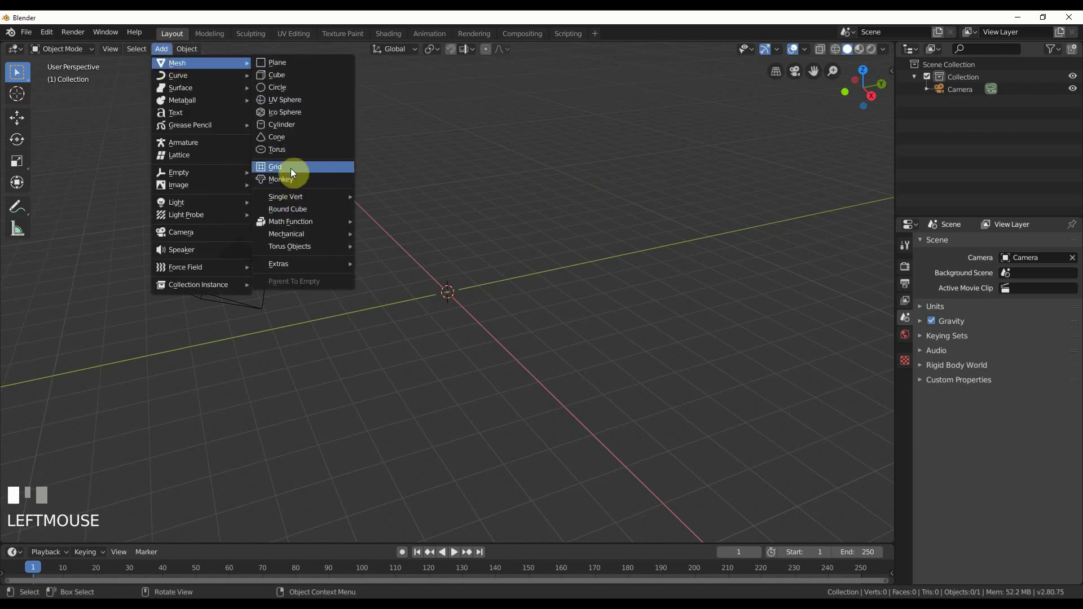
left_click(292, 169)
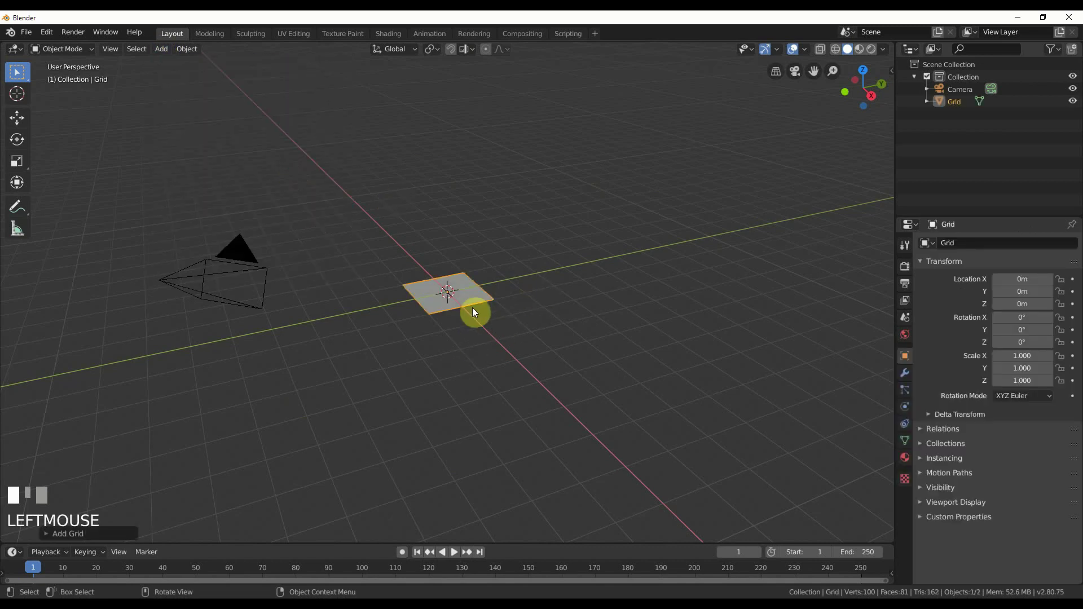
left_click(63, 535)
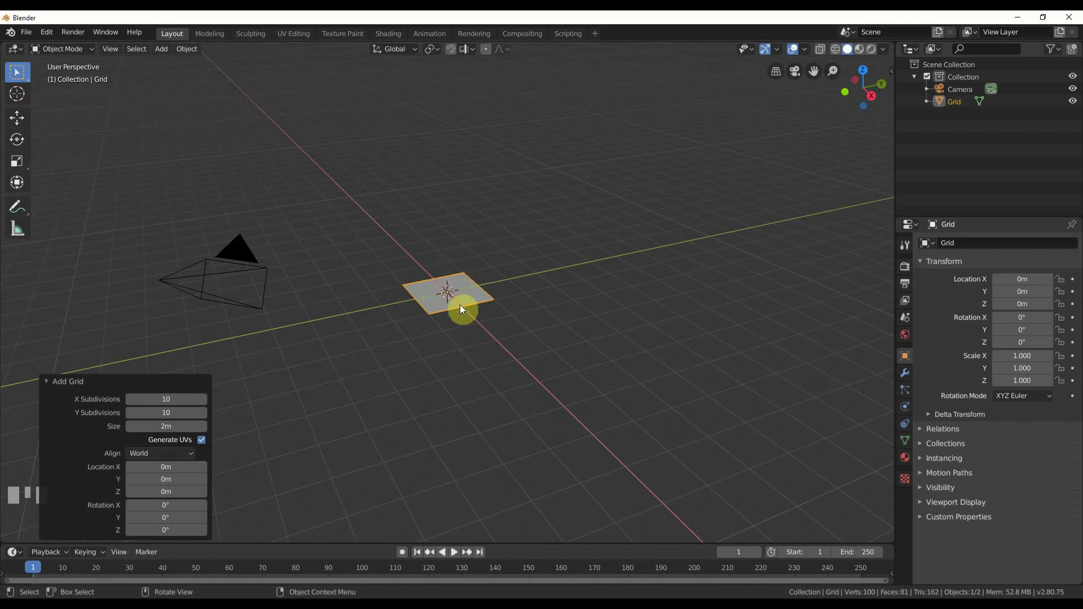
scroll(432, 410, "up", 4)
scroll(430, 405, "up", 3)
left_click(430, 405)
left_click(407, 370)
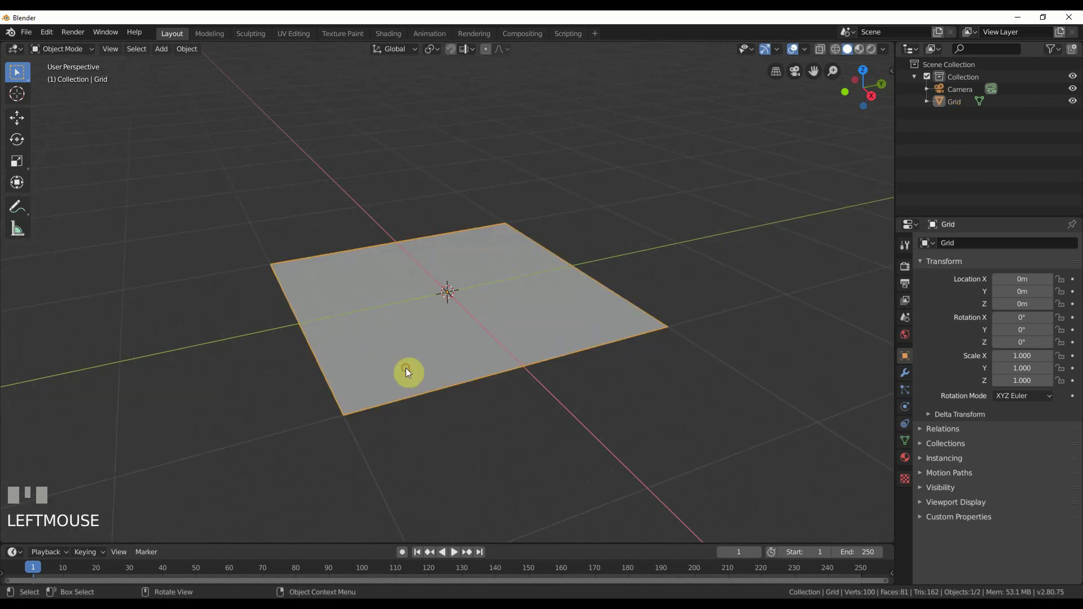
Step: Switch to the Shading workspace and create a new material for the grid
left_click(389, 34)
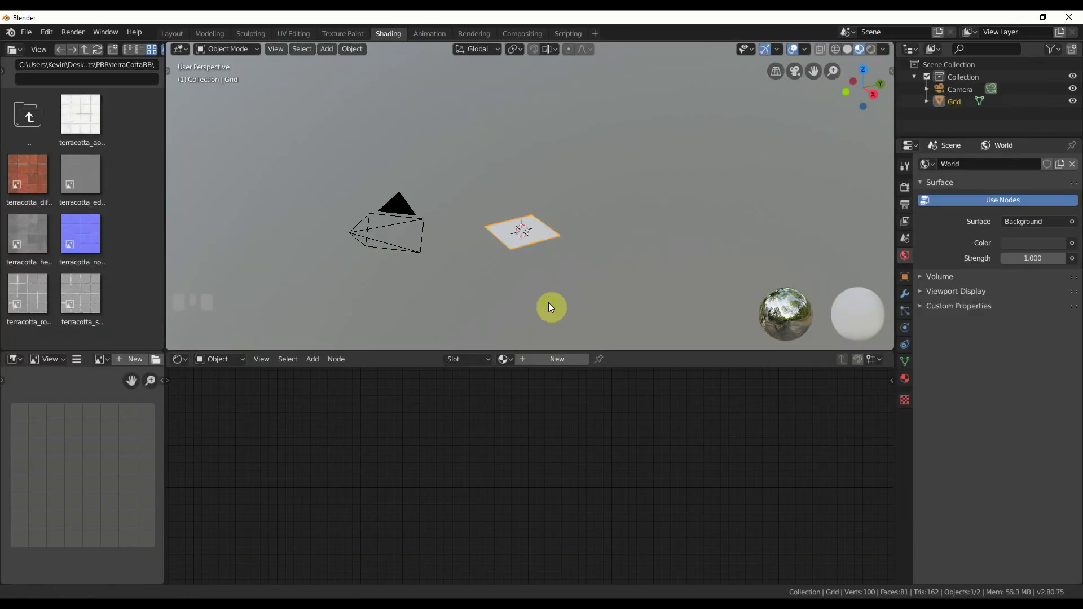
middle_click_drag(550, 305, 509, 239, "shift")
scroll(556, 263, "up", 3)
scroll(556, 263, "up", 4)
left_click(509, 238)
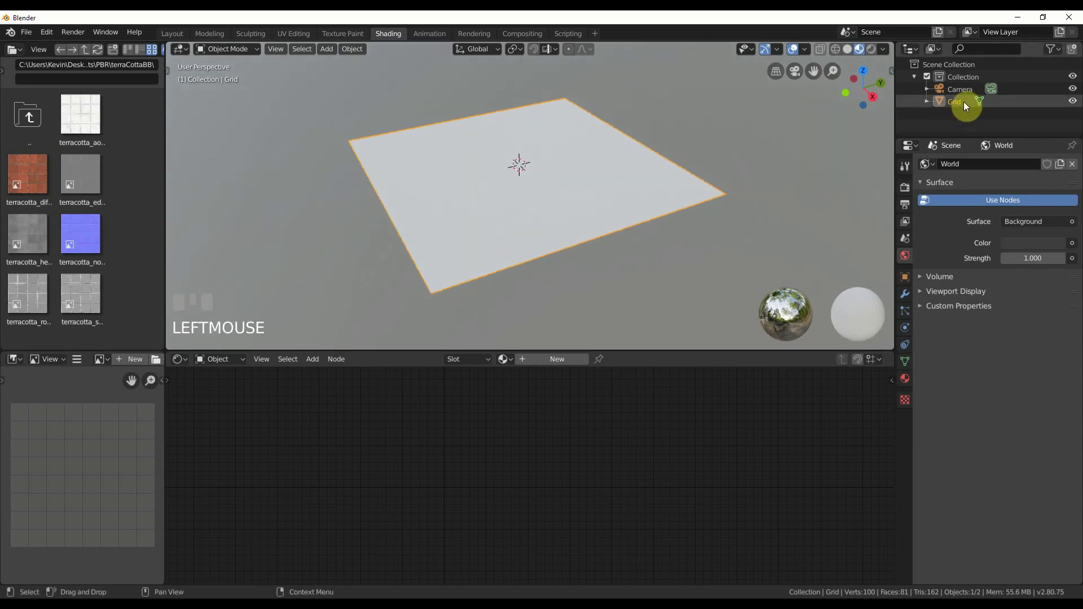
left_click(564, 360)
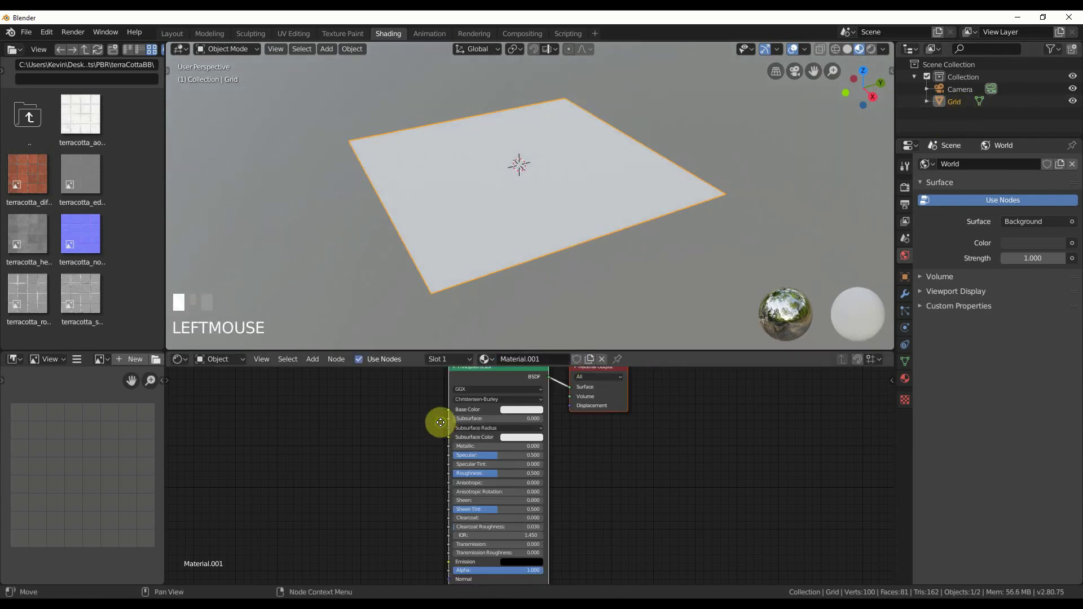
left_click_drag(446, 424, 472, 462)
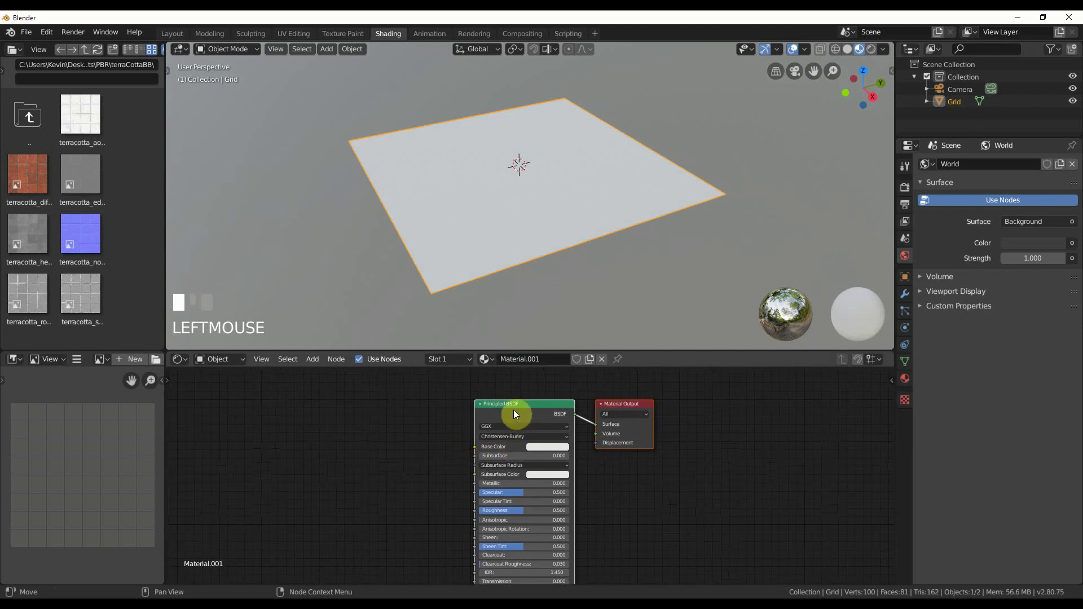
middle_click_drag(419, 554, 428, 520)
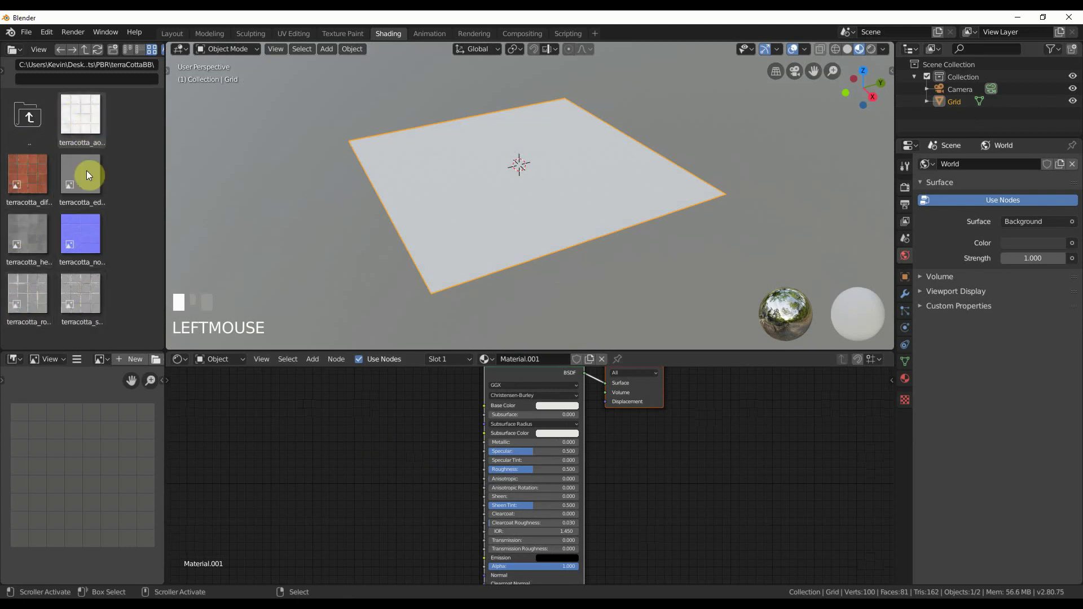
left_click(78, 301)
left_click(64, 293)
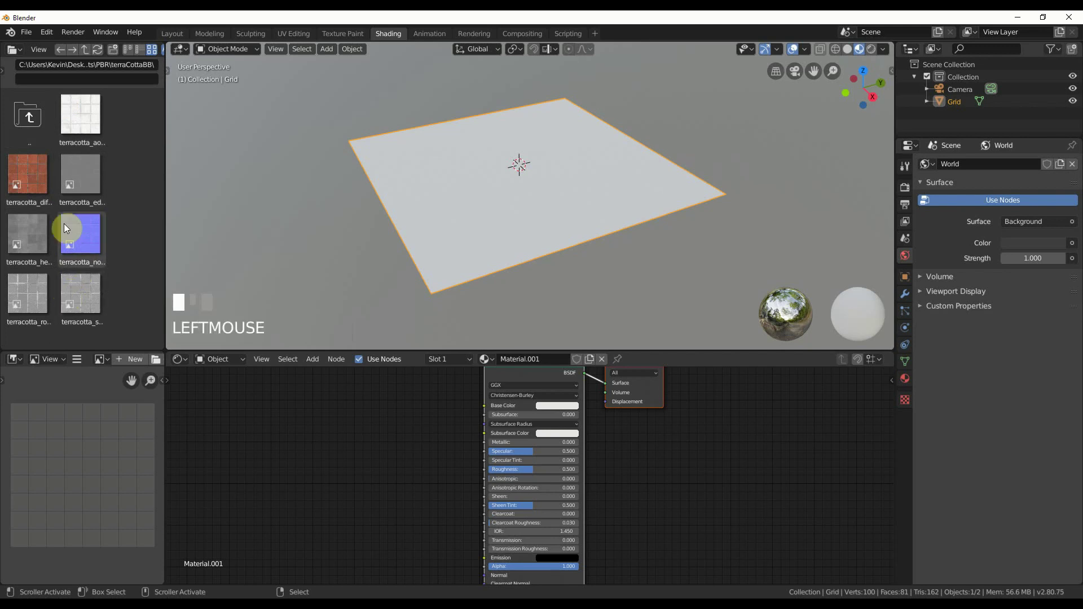
left_click(93, 300)
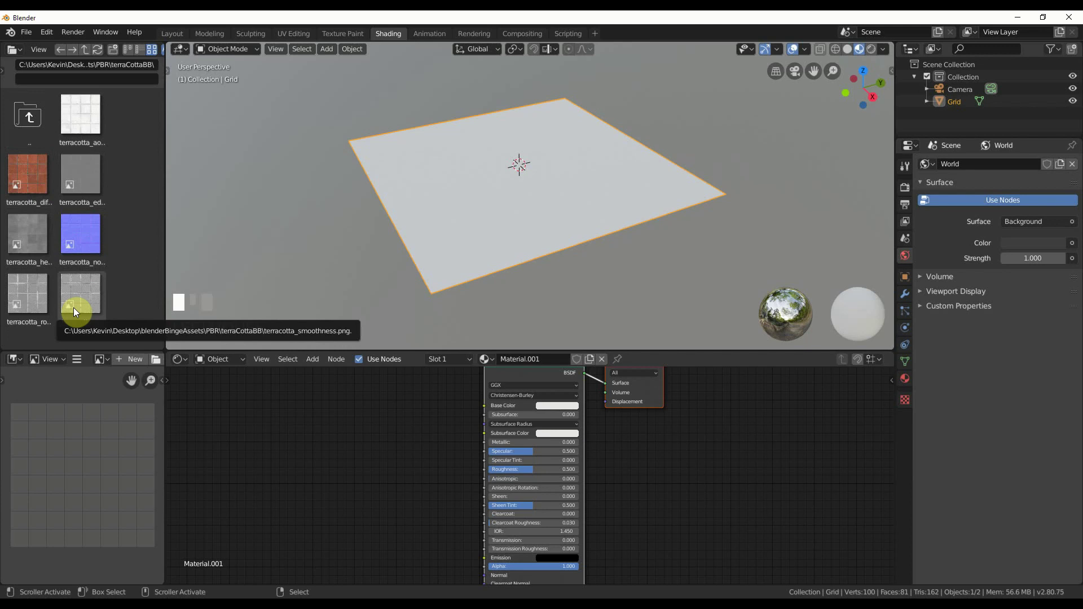
Step: Add terracotta_diffuse.png to the material as an image texture and connect its Color to the Principled BSDF's Base Color
left_click(12, 185)
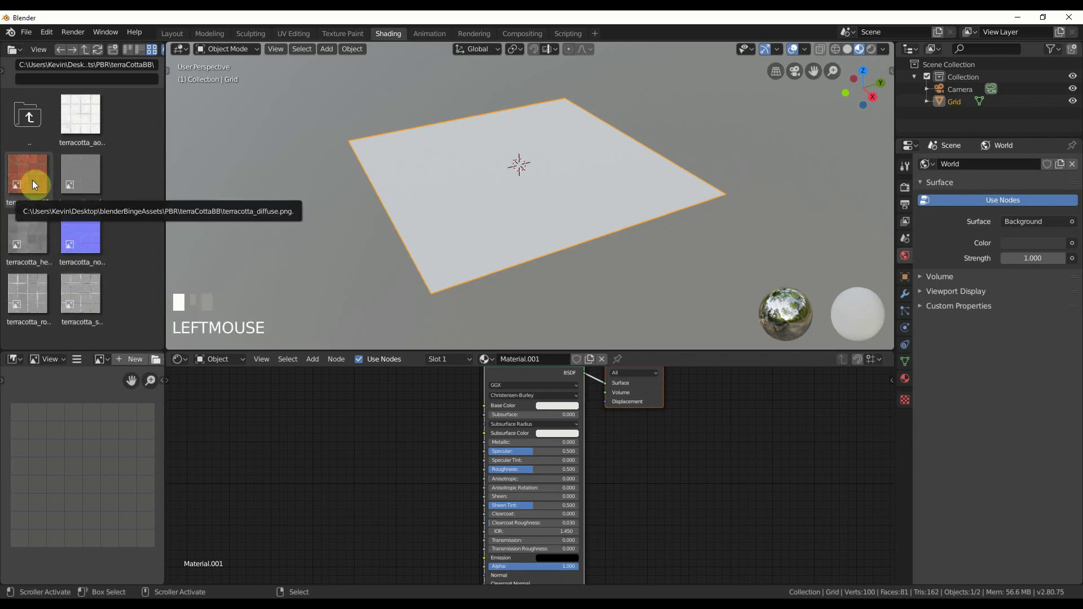
left_click_drag(32, 183, 316, 441)
scroll(379, 443, "up", 5)
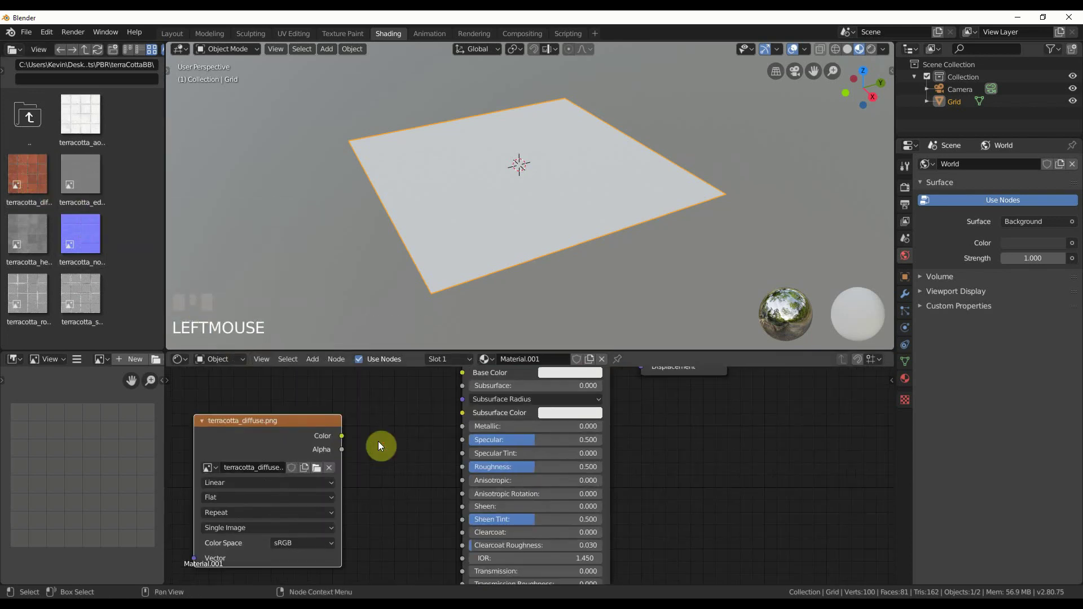
middle_click_drag(383, 445, 438, 505)
left_click_drag(358, 489, 269, 399)
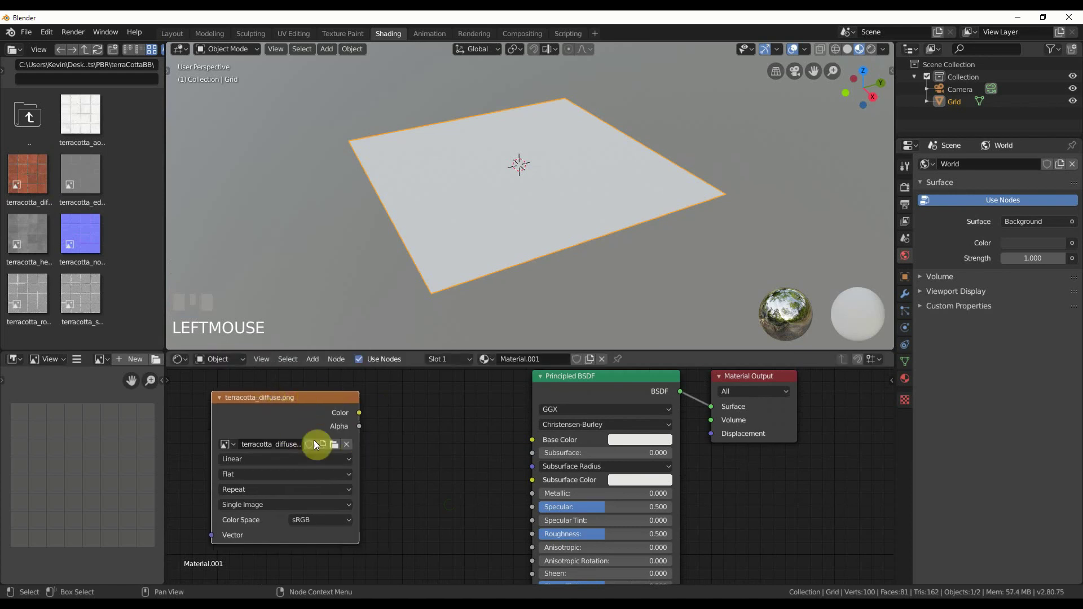
left_click_drag(359, 413, 540, 441)
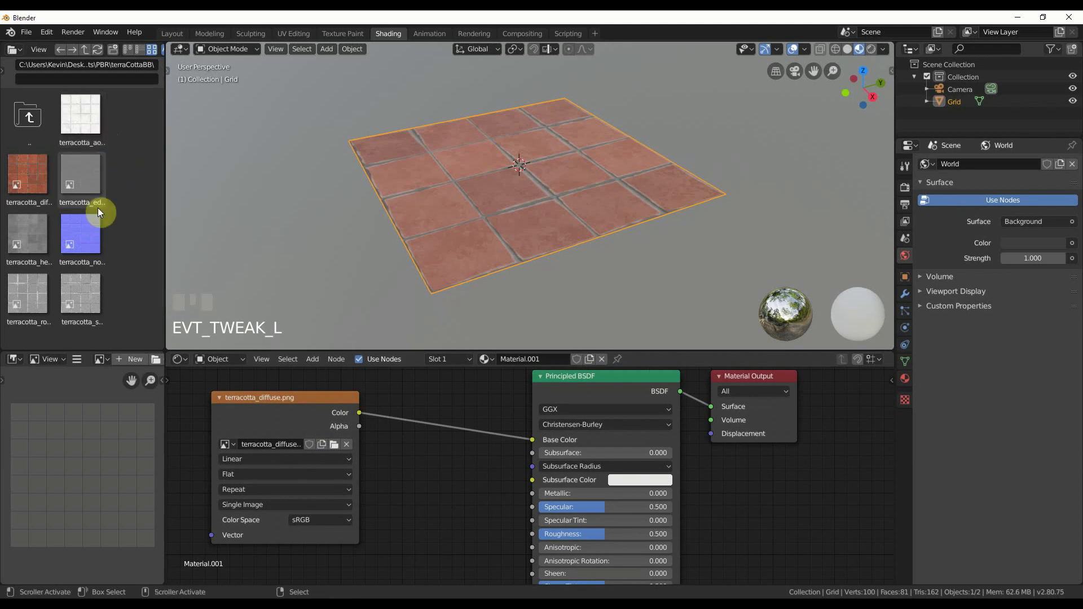
Step: Switch the viewport to rendered shading and add a Point light to the scene
middle_click_drag(434, 517, 442, 389)
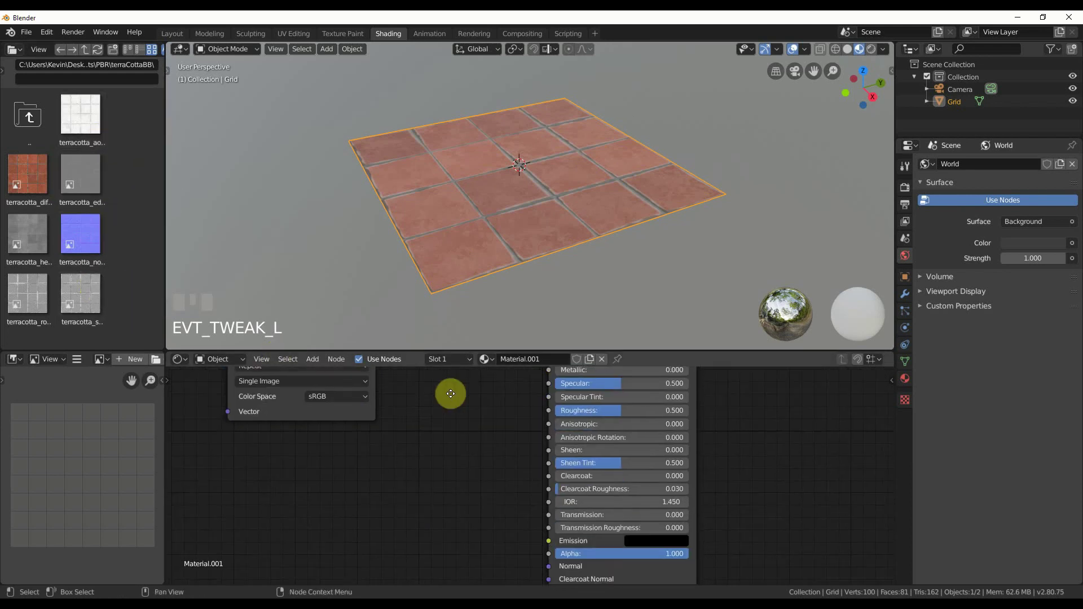
mouse_move(447, 505)
middle_mouse_down()
mouse_move(452, 445)
mouse_move(448, 488)
middle_mouse_up()
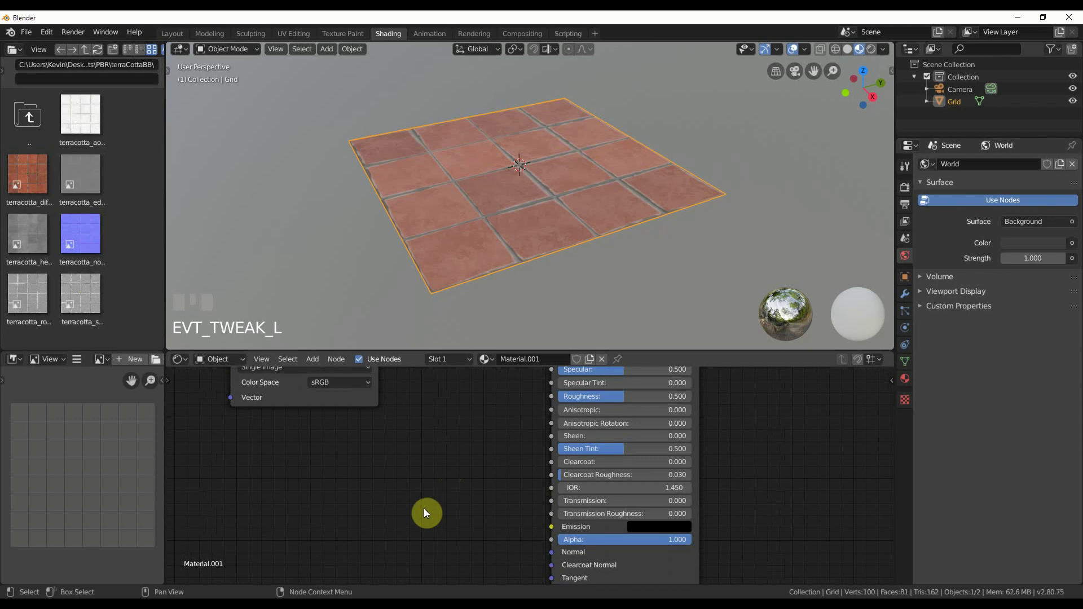
left_click(875, 52)
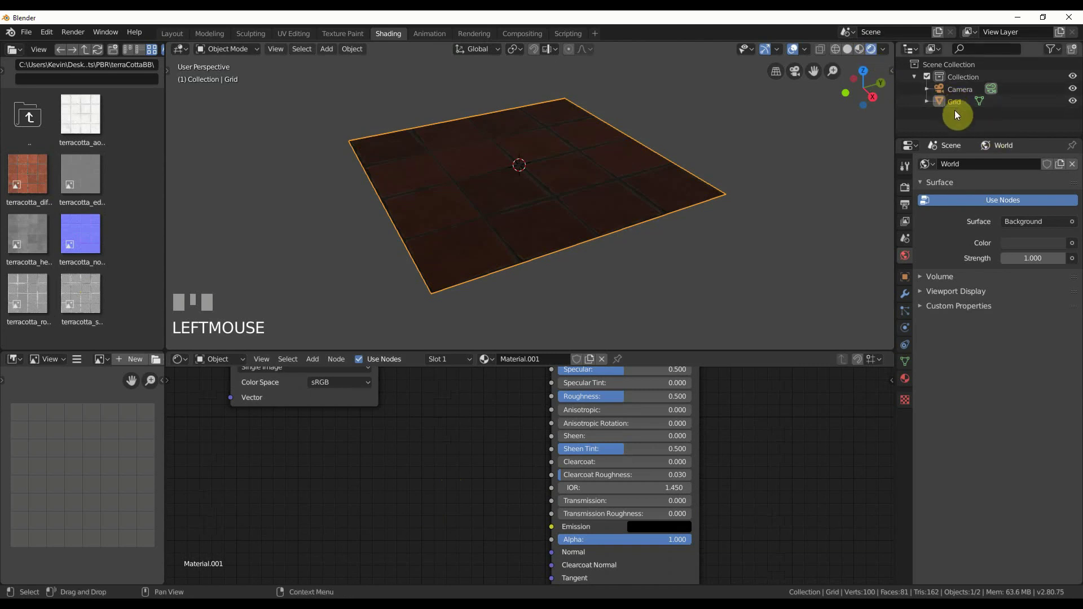
left_click(327, 49)
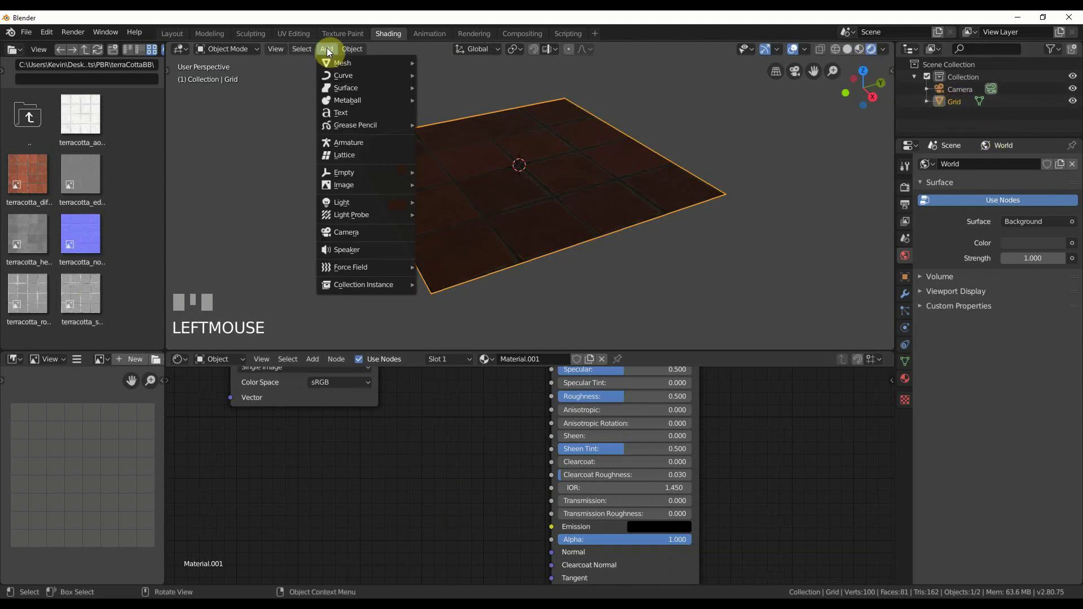
mouse_move(361, 203)
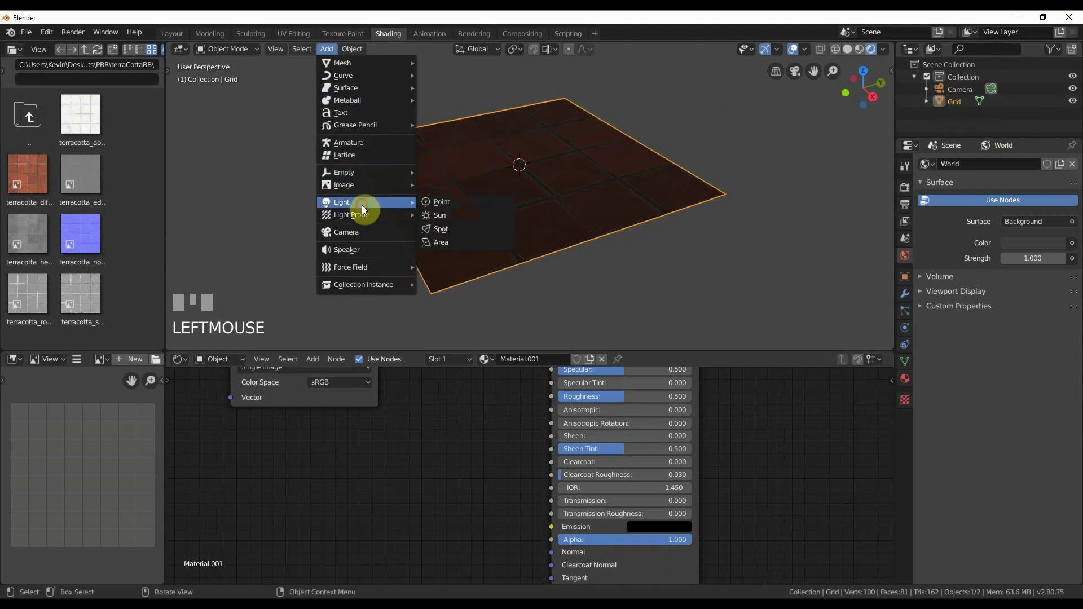
left_click(432, 202)
scroll(596, 231, "up", 2)
middle_click_drag(598, 233, 582, 214)
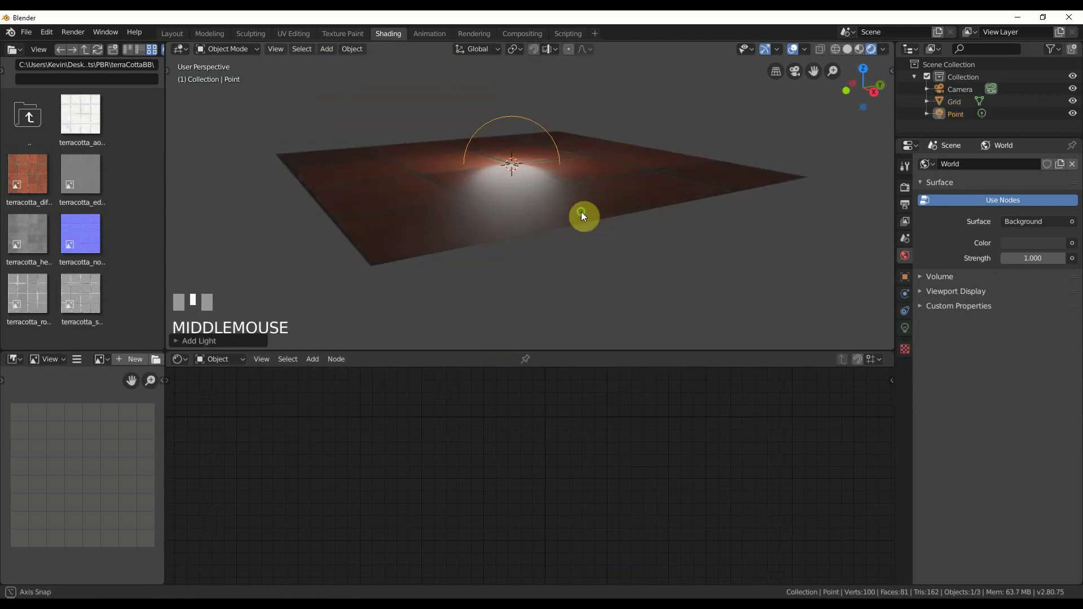
Step: Raise the point light vertically above the tiled grid with the Move tool
left_click(485, 127)
key("shift+space")
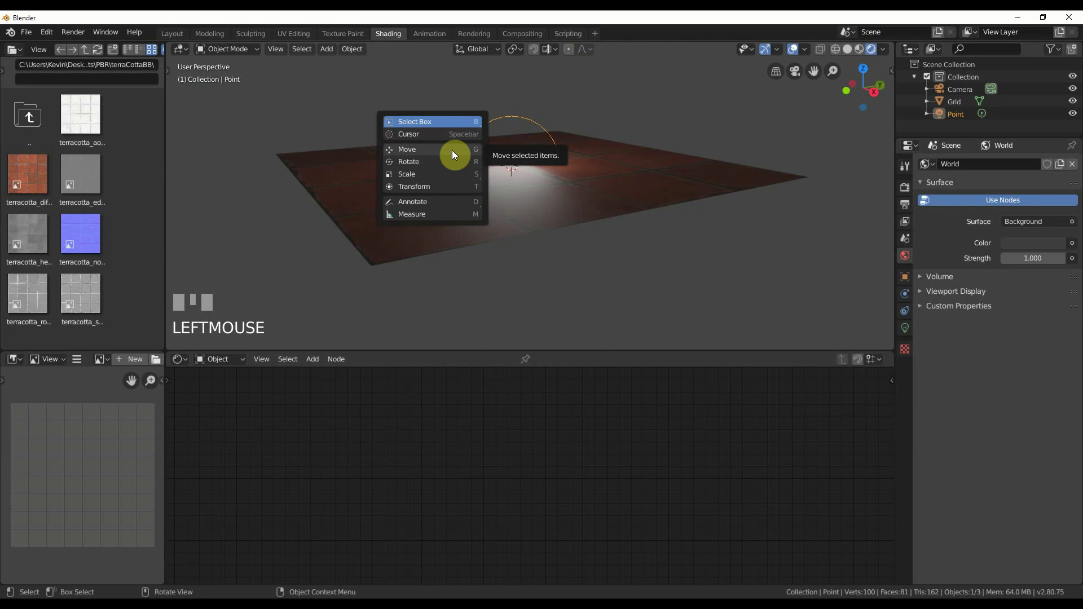
left_click(452, 150)
left_click_drag(516, 115, 525, 53)
mouse_move(615, 180)
middle_mouse_down()
mouse_move(604, 196)
mouse_move(625, 175)
middle_mouse_up()
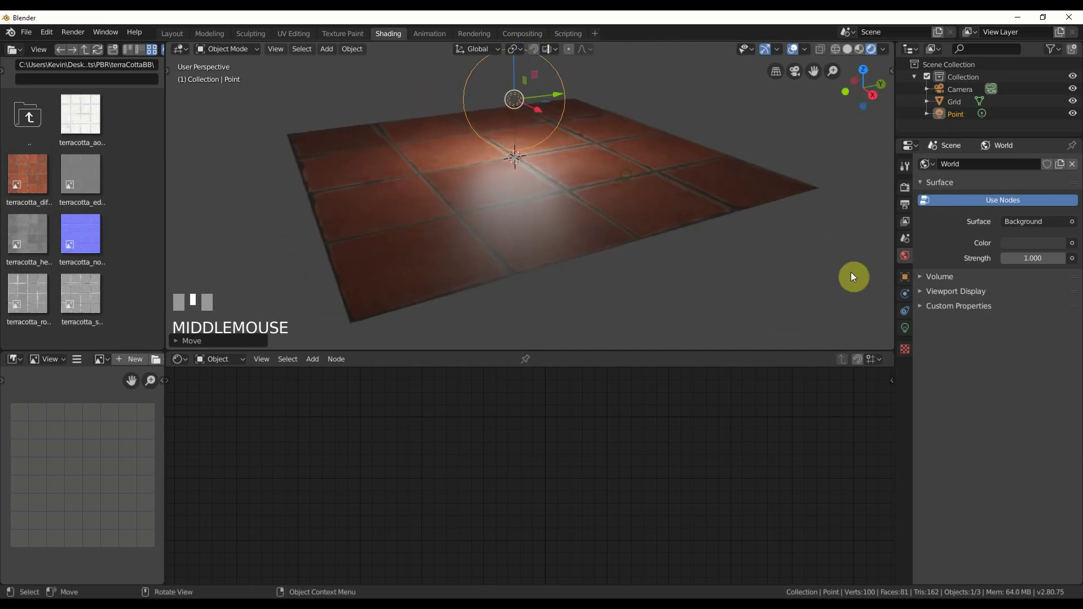
Step: Set the point light's power to 50 W and raise the light further above the grid
left_click(905, 328)
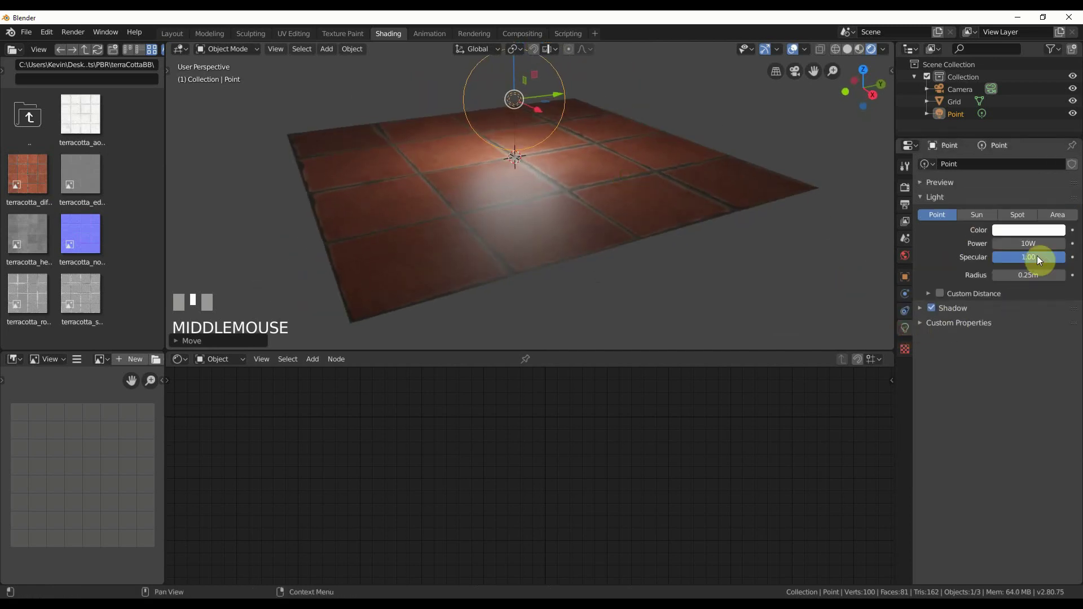
left_click(1034, 243)
type("50")
key("Return")
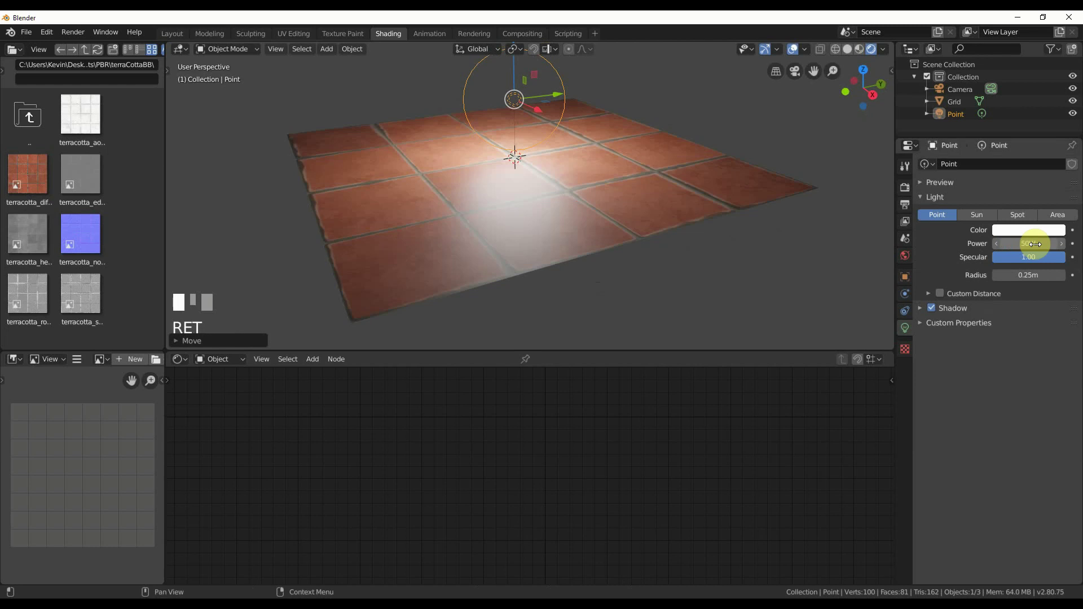
left_click_drag(518, 73, 532, 287)
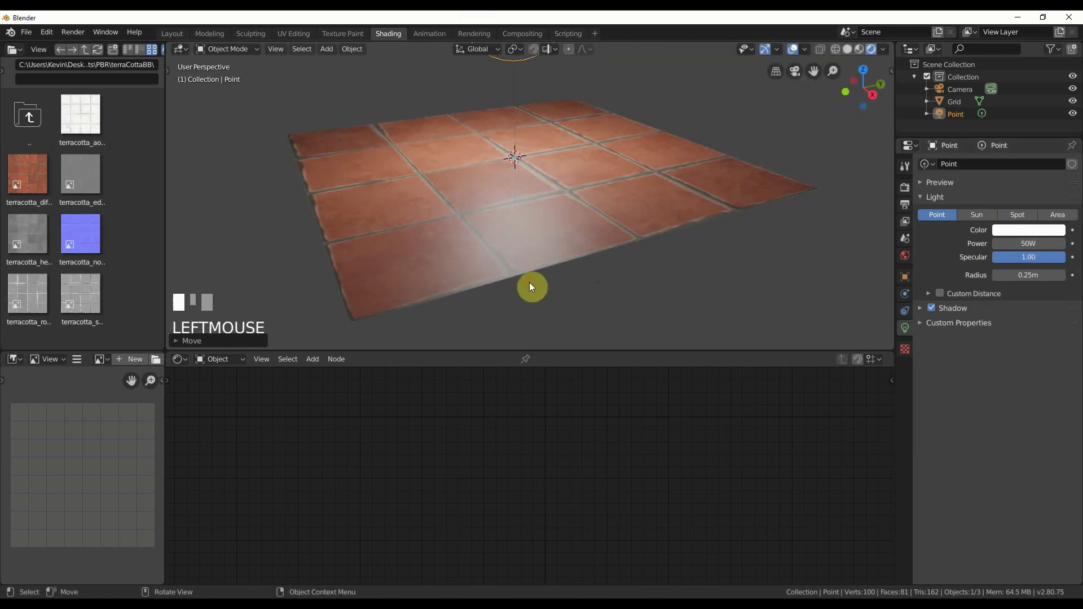
Step: Add terracotta_normal.png to the grid's material as an image texture node, placed below the diffuse texture node
left_click(486, 269)
middle_click_drag(484, 471, 505, 574)
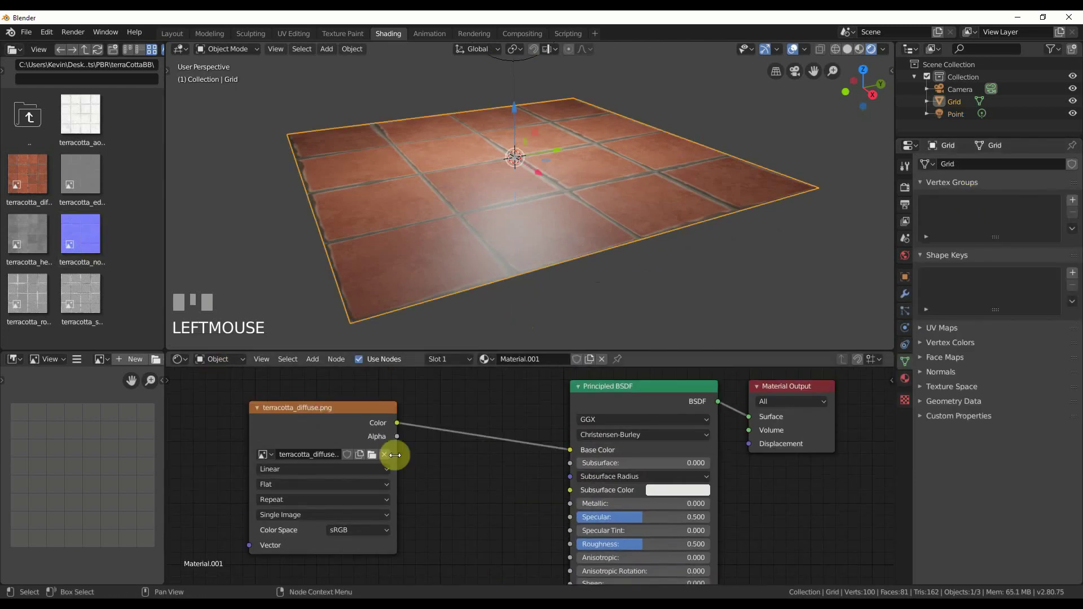
scroll(392, 453, "down", 3)
middle_click_drag(500, 513, 496, 423)
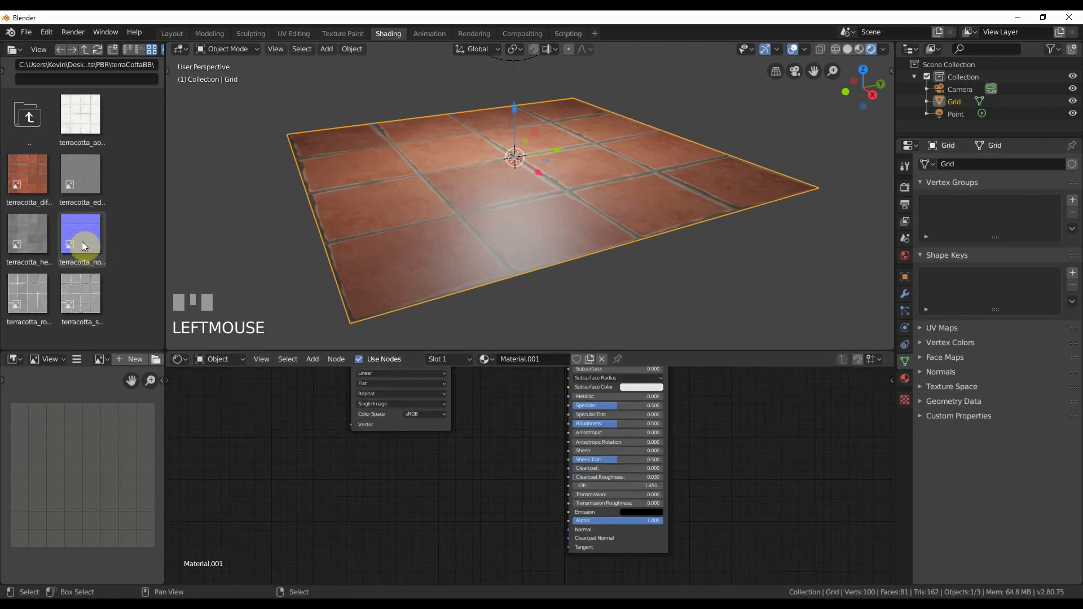
left_click_drag(85, 231, 387, 499)
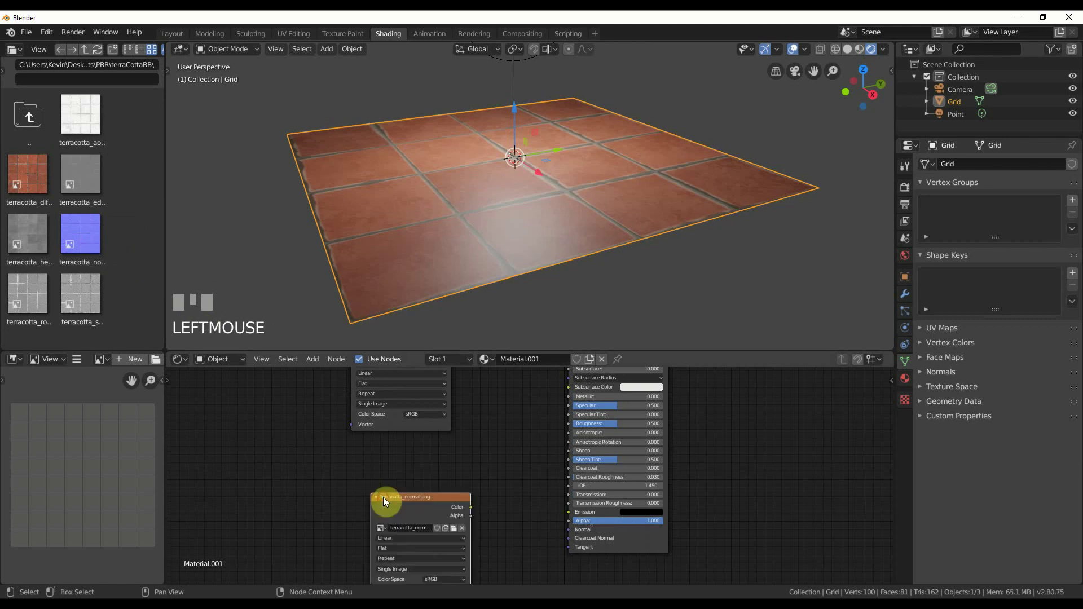
middle_click_drag(430, 478, 406, 450)
left_click_drag(404, 474, 378, 468)
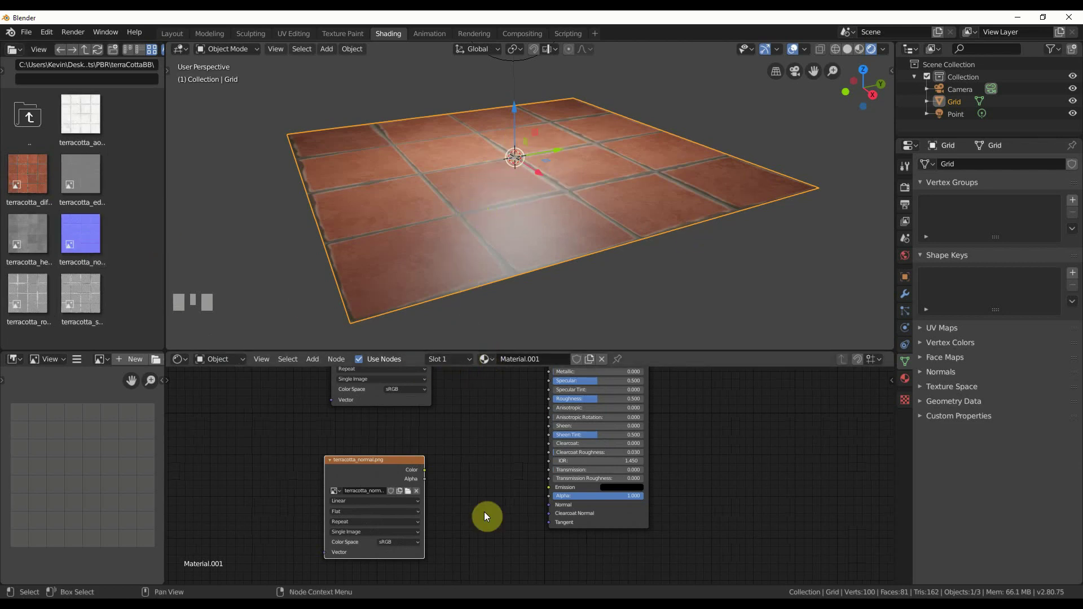
Step: Set the color space of the terracotta_normal.png texture node to Non-Color
scroll(490, 507, "up", 3)
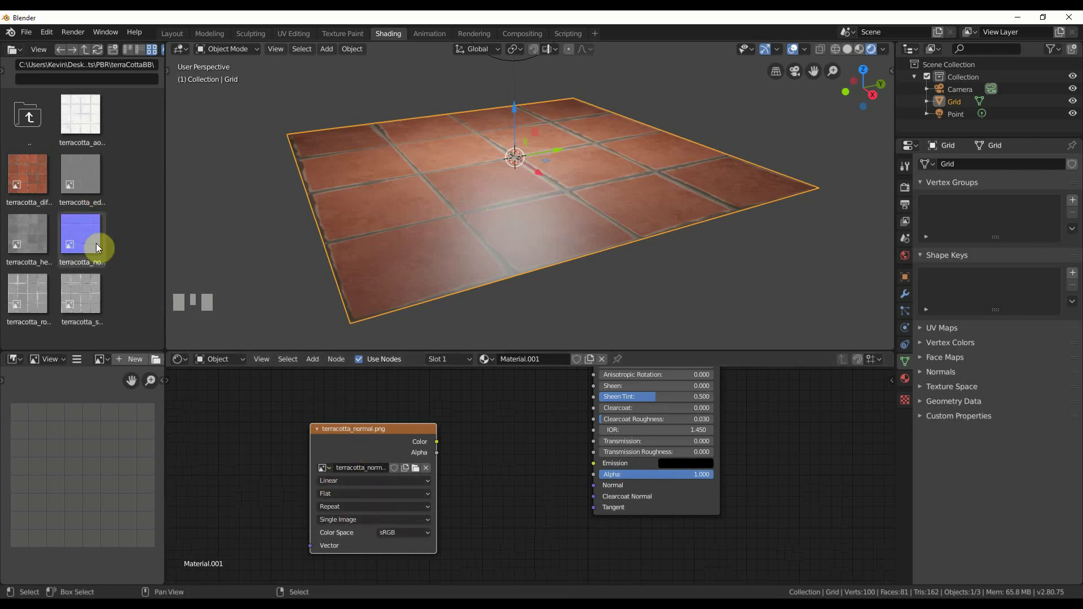
left_click(394, 537)
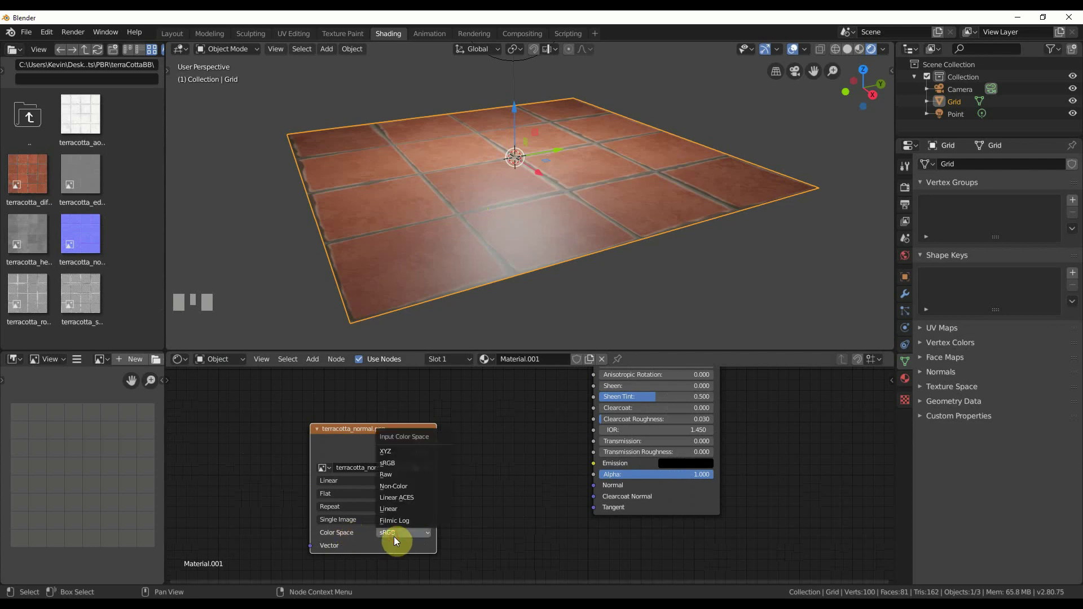
left_click(406, 489)
middle_click_drag(511, 473, 450, 486)
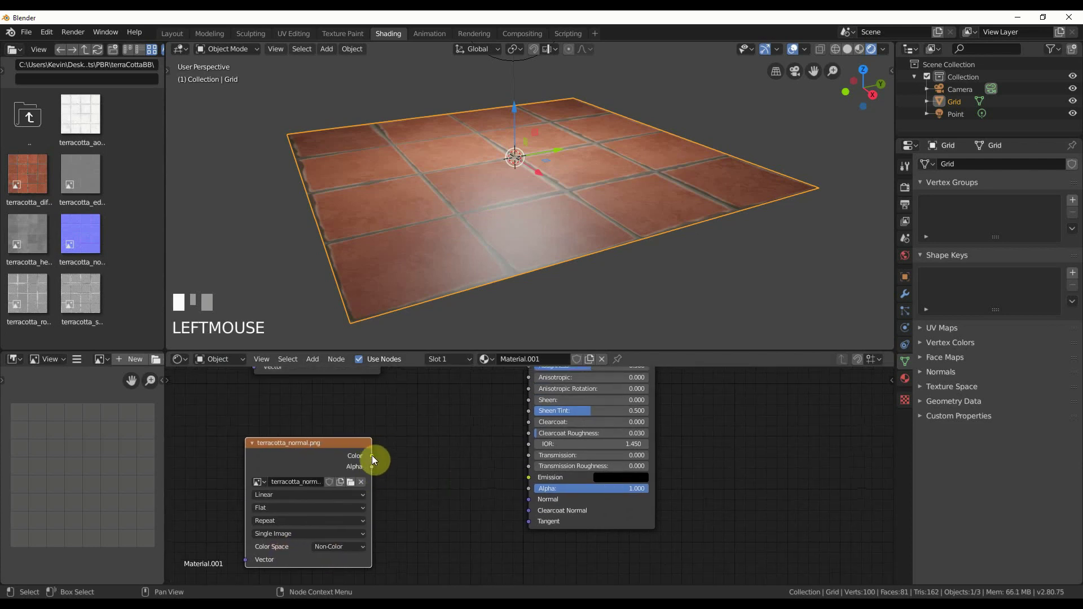
Step: Add a Normal Map node between the terracotta_normal.png texture node and the Principled BSDF
mouse_move(372, 455)
left_mouse_down()
mouse_move(531, 508)
mouse_move(520, 519)
mouse_move(531, 505)
mouse_move(383, 465)
left_mouse_up()
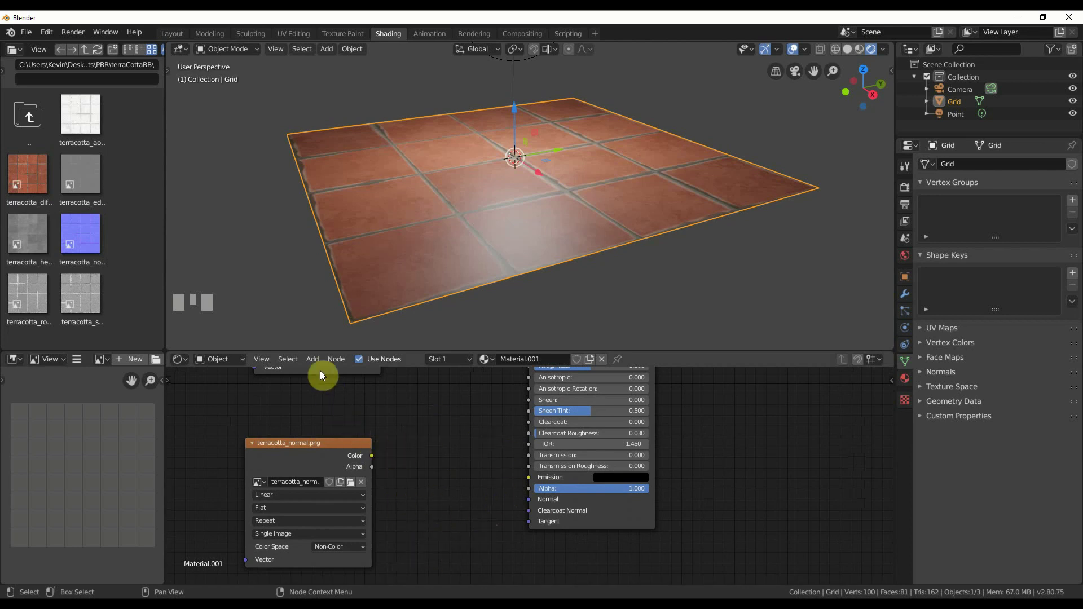
left_click(310, 357)
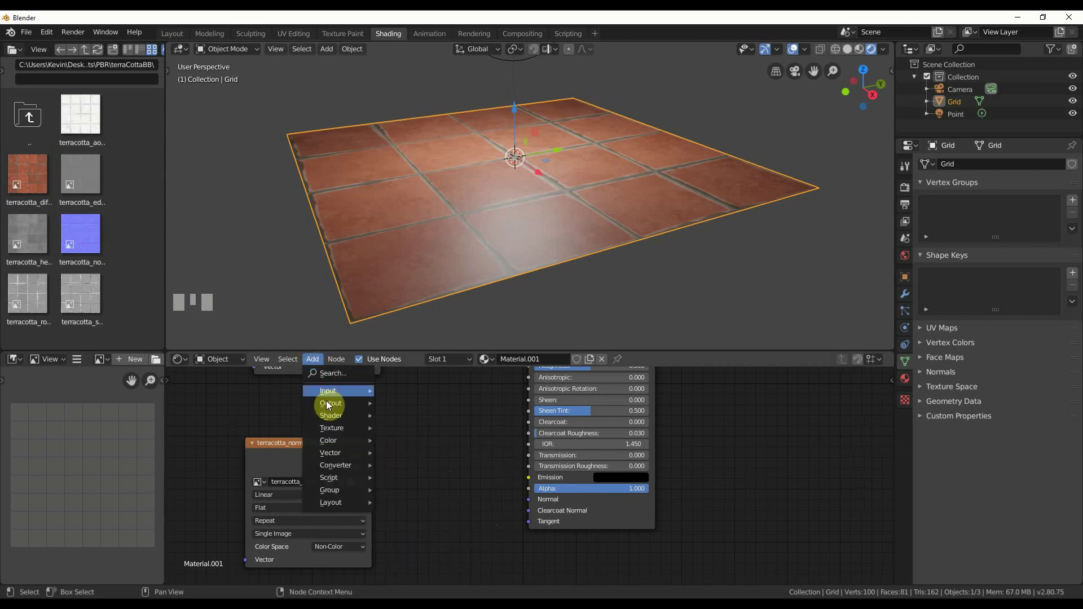
mouse_move(344, 453)
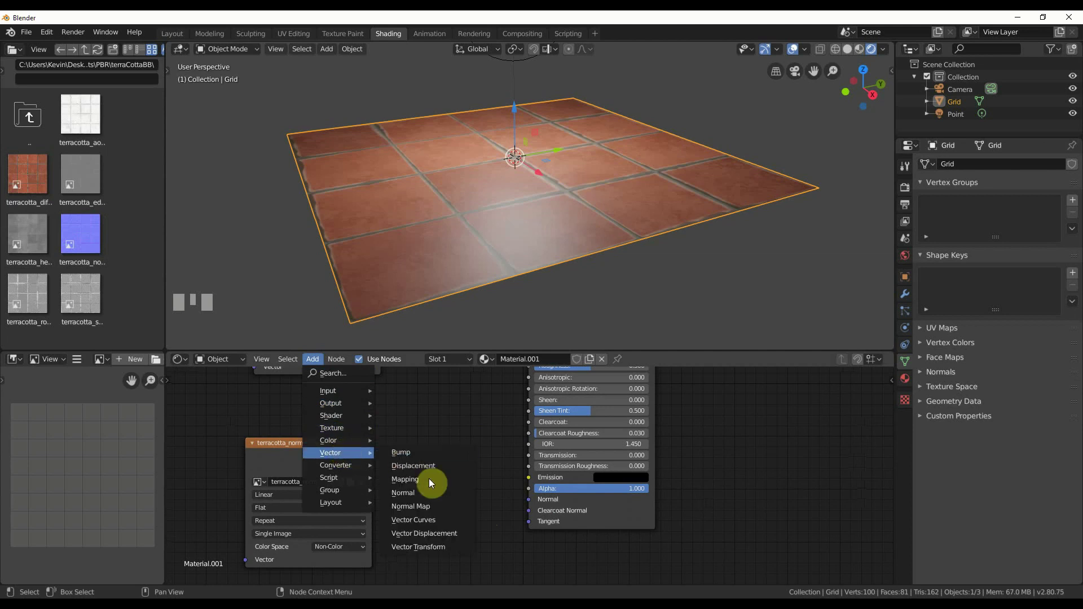
left_click(421, 506)
left_click(428, 449)
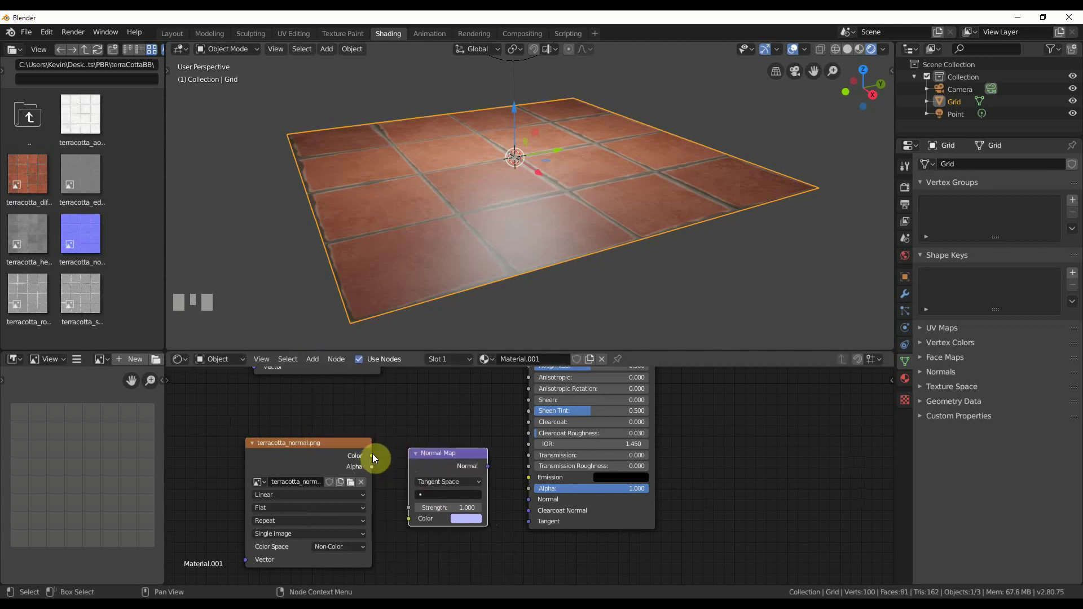
Step: Link the normal texture's Color to the Normal Map's Color, and the Normal Map's output to the Principled BSDF's Normal input
left_click_drag(372, 456, 409, 518)
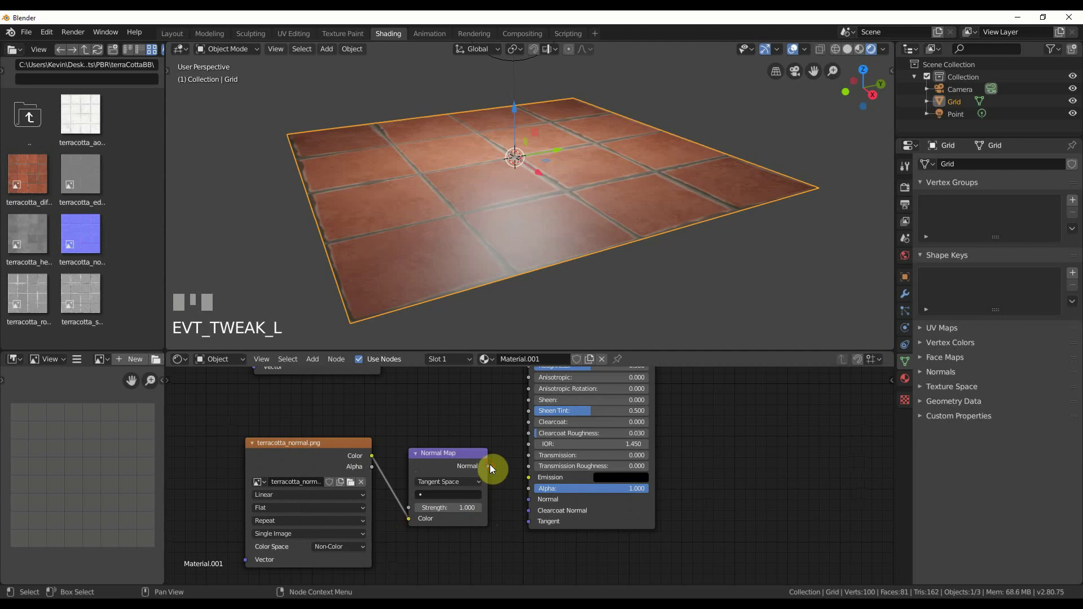
left_click_drag(489, 466, 530, 502)
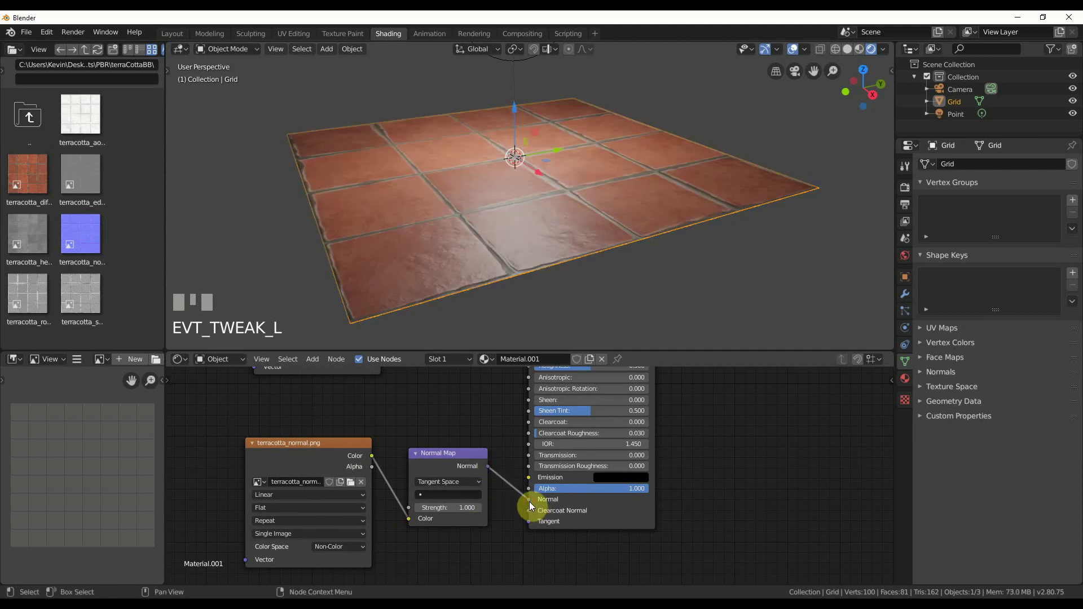
mouse_move(513, 300)
middle_mouse_down()
mouse_move(538, 289)
mouse_move(483, 332)
mouse_move(508, 305)
middle_mouse_up()
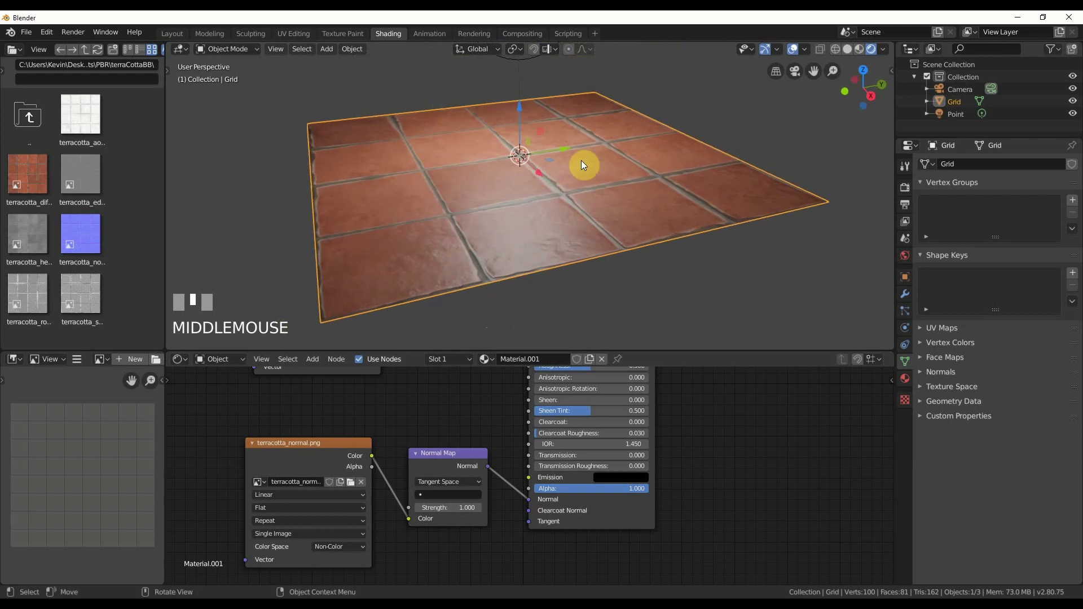
Step: Assign UVMap to the Normal Map node and raise its strength to 6.000
left_click(424, 493)
left_click(430, 387)
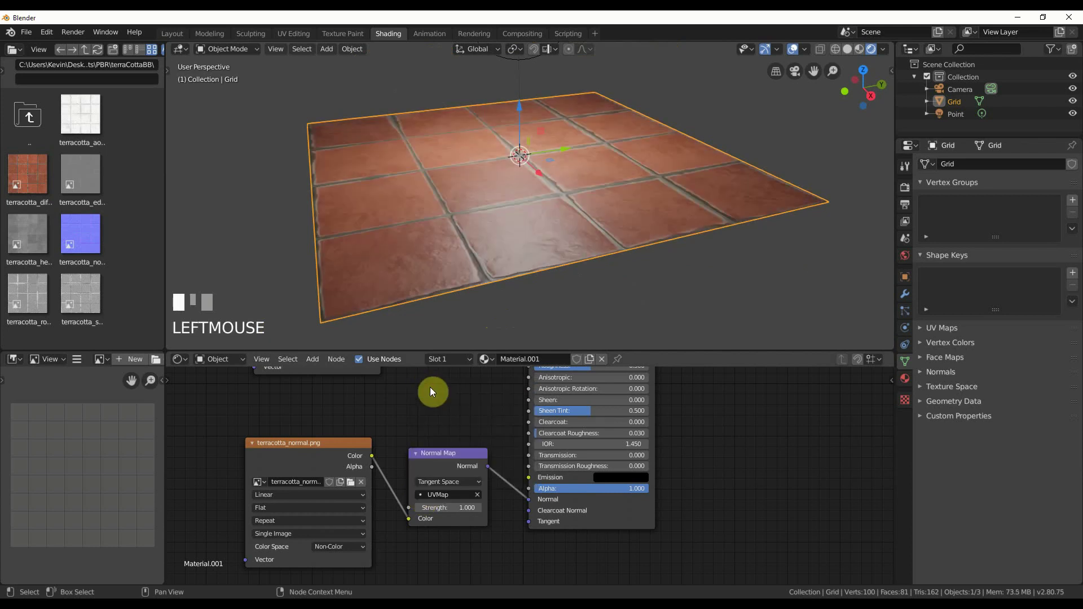
left_click_drag(453, 506, 513, 506)
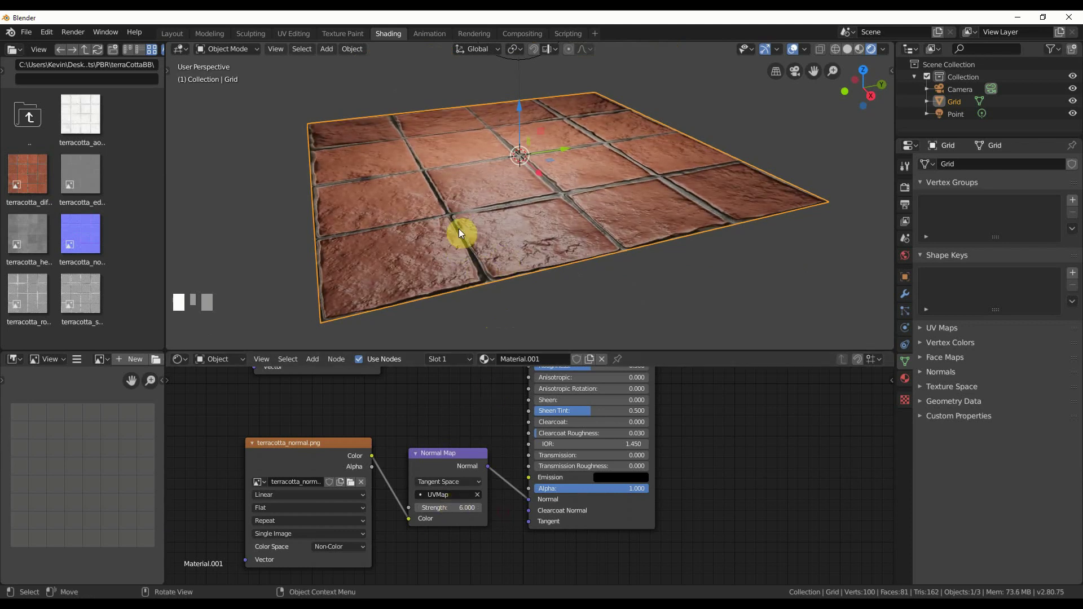
Step: Move the point light over the grid and back above its centre to examine the relief of the tiles
left_click(965, 114)
scroll(537, 143, "down", 3)
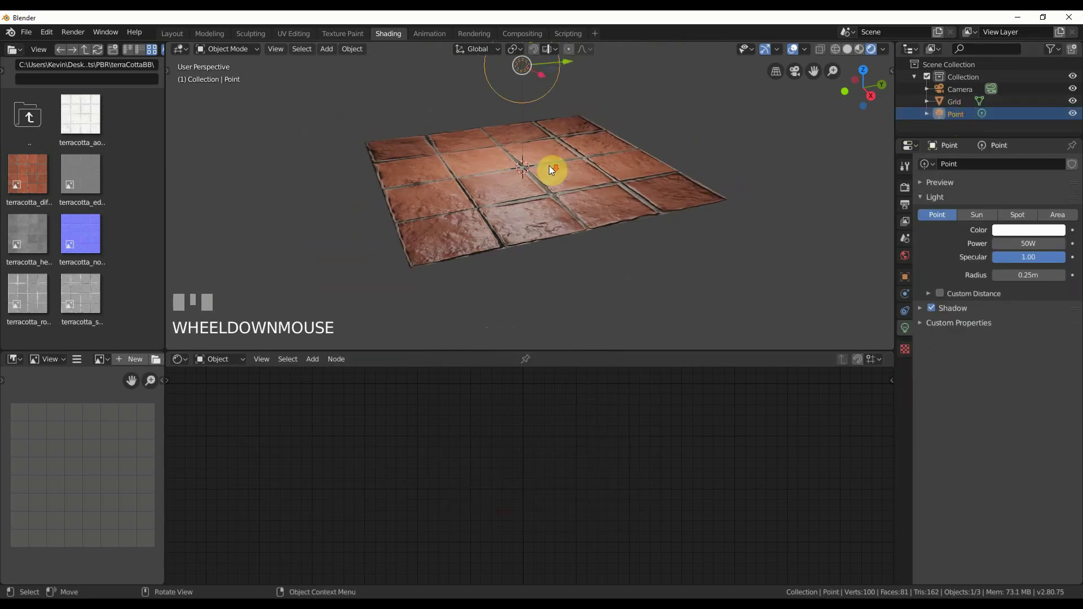
middle_click_drag(550, 165, 550, 198, "shift")
left_click_drag(573, 105, 573, 178)
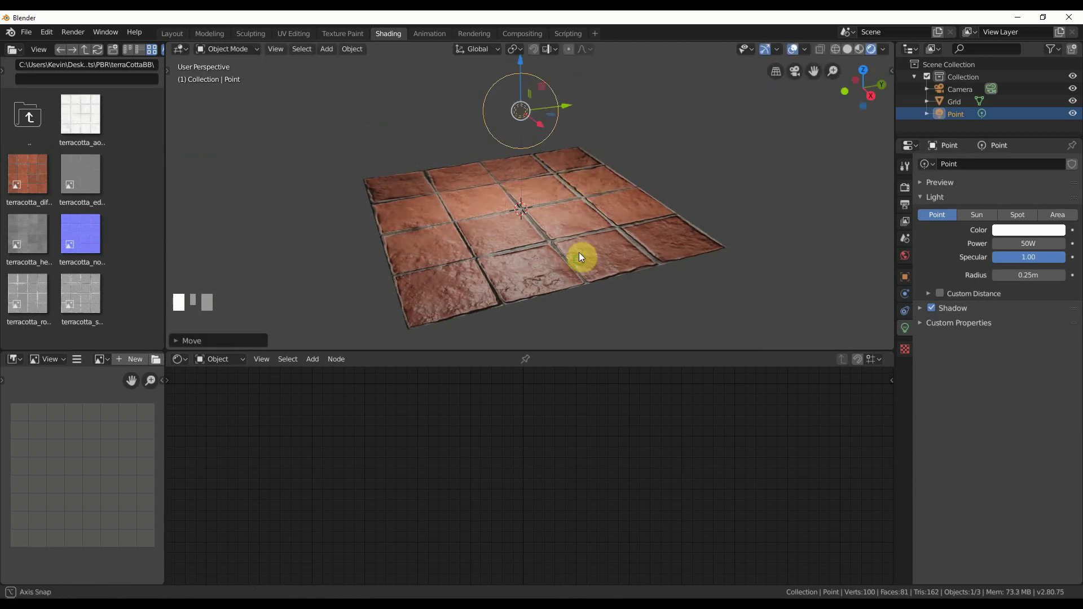
middle_click_drag(581, 254, 569, 211)
scroll(584, 254, "up", 2)
scroll(539, 219, "down", 1)
Step: Select the grid and move its normal texture and Normal Map nodes farther from the Principled BSDF to make room
left_click(535, 218)
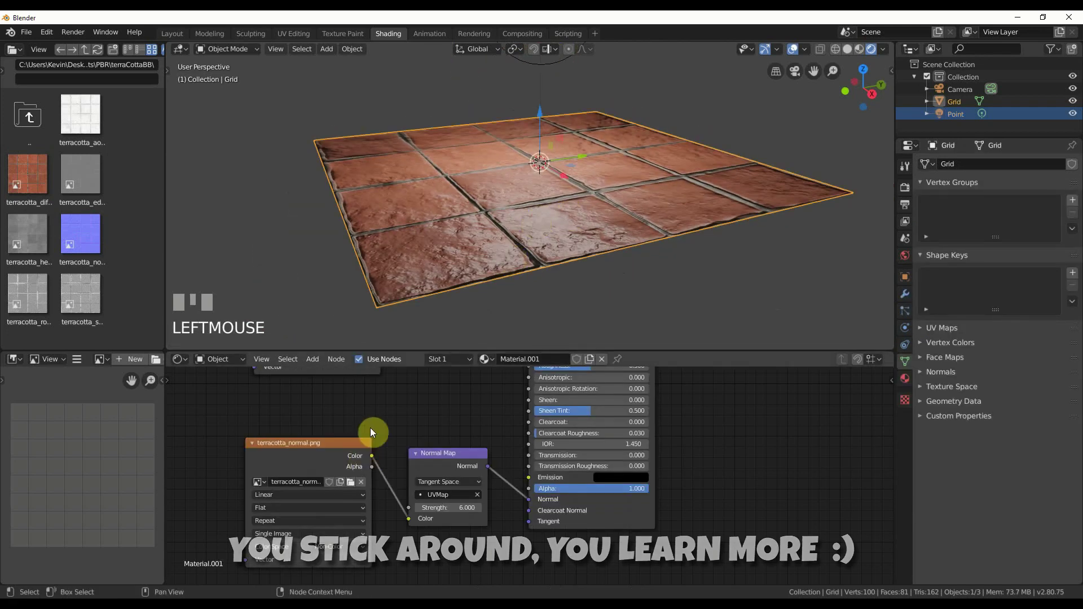
middle_click_drag(396, 416, 449, 430)
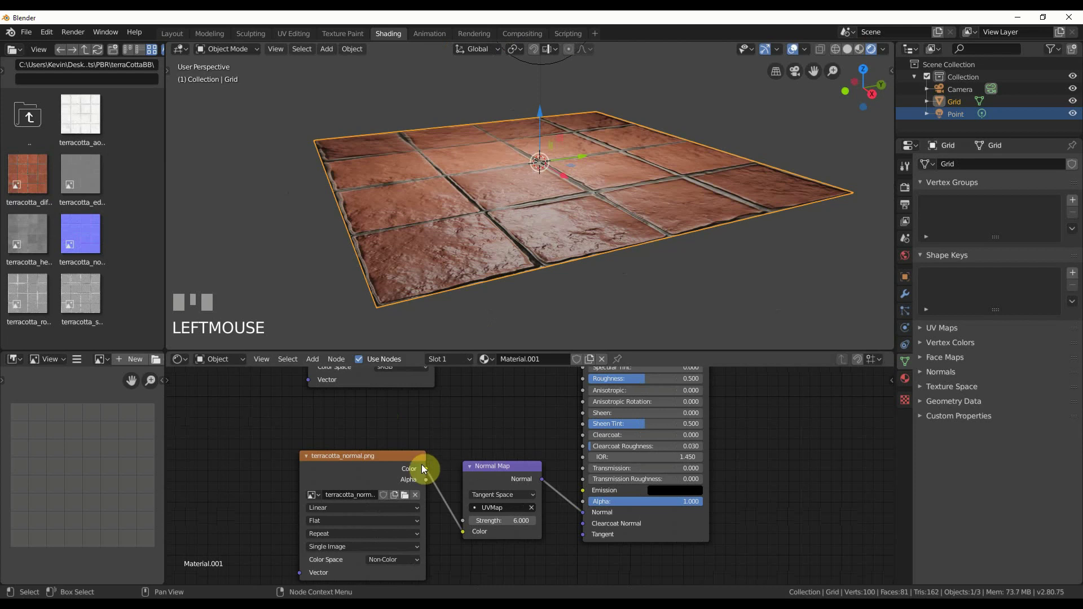
left_click_drag(421, 465, 289, 456)
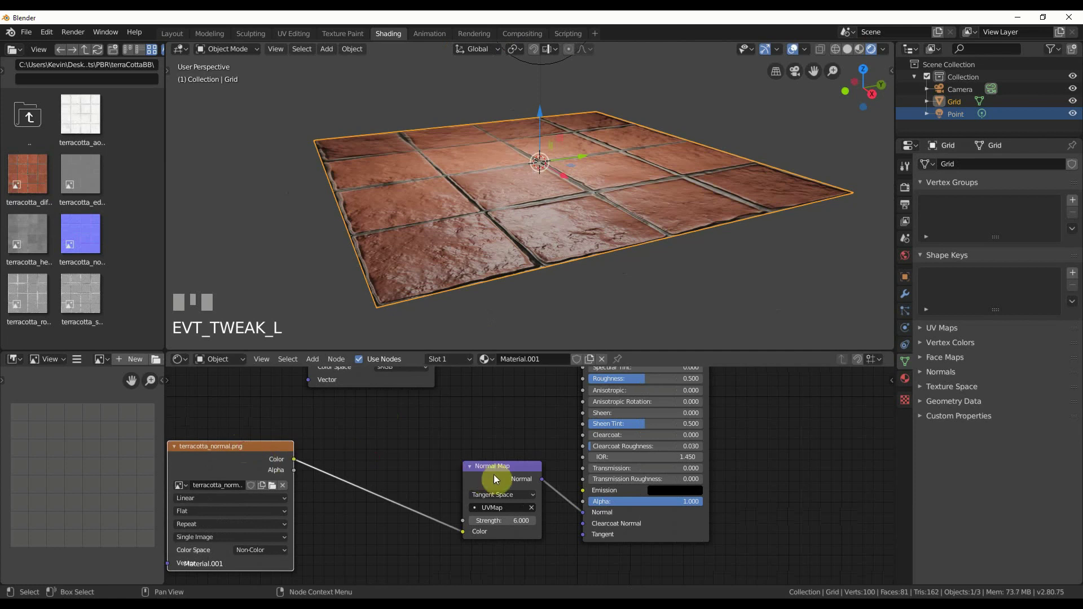
left_click_drag(506, 465, 389, 472)
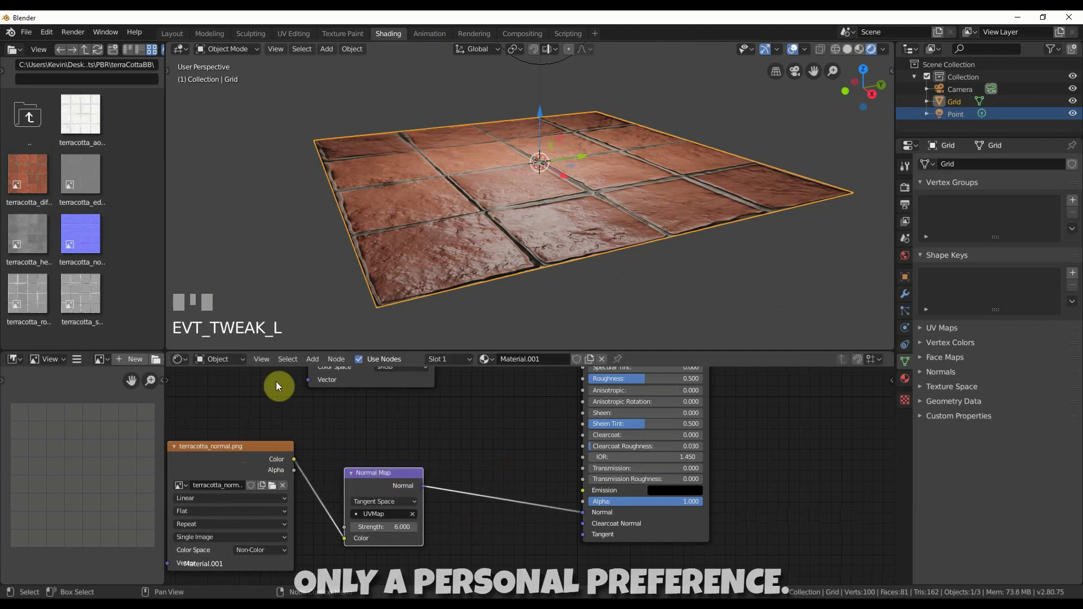
Step: Insert a Bump node between the Normal Map and the Principled BSDF, routing the normal link through its Normal input and output
left_click(310, 360)
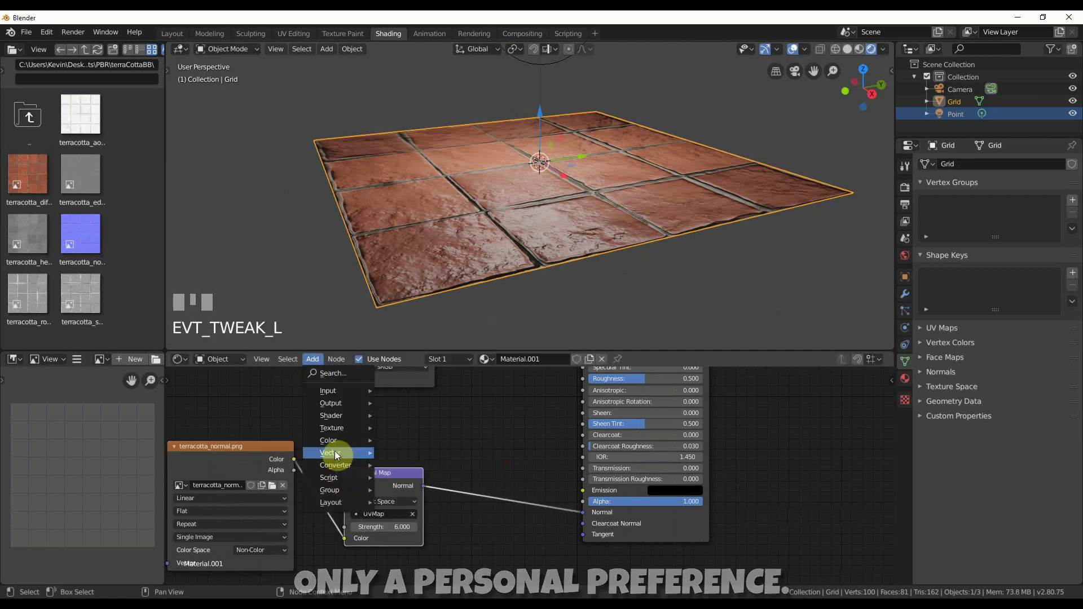
mouse_move(336, 453)
left_click(405, 452)
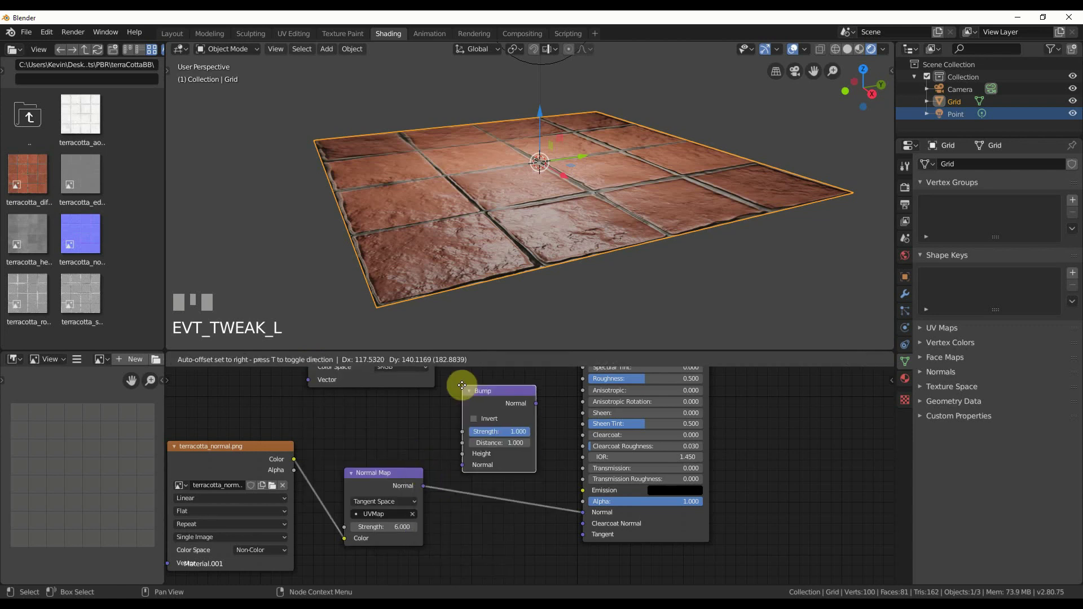
left_click(459, 381)
left_click_drag(583, 514, 466, 465)
mouse_move(490, 401)
left_mouse_down()
mouse_move(497, 445)
mouse_move(583, 512)
left_mouse_up()
Step: Shift the normal texture and Normal Map nodes down and add terracotta_height.png as an image texture node above them
left_click_drag(305, 466, 294, 549)
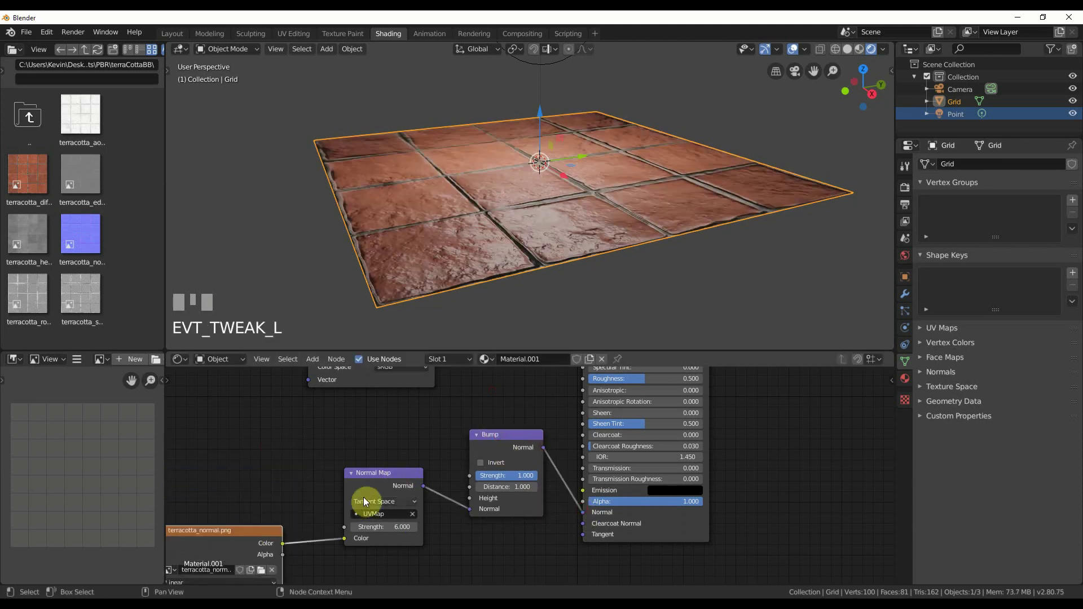
left_click_drag(367, 503, 367, 538)
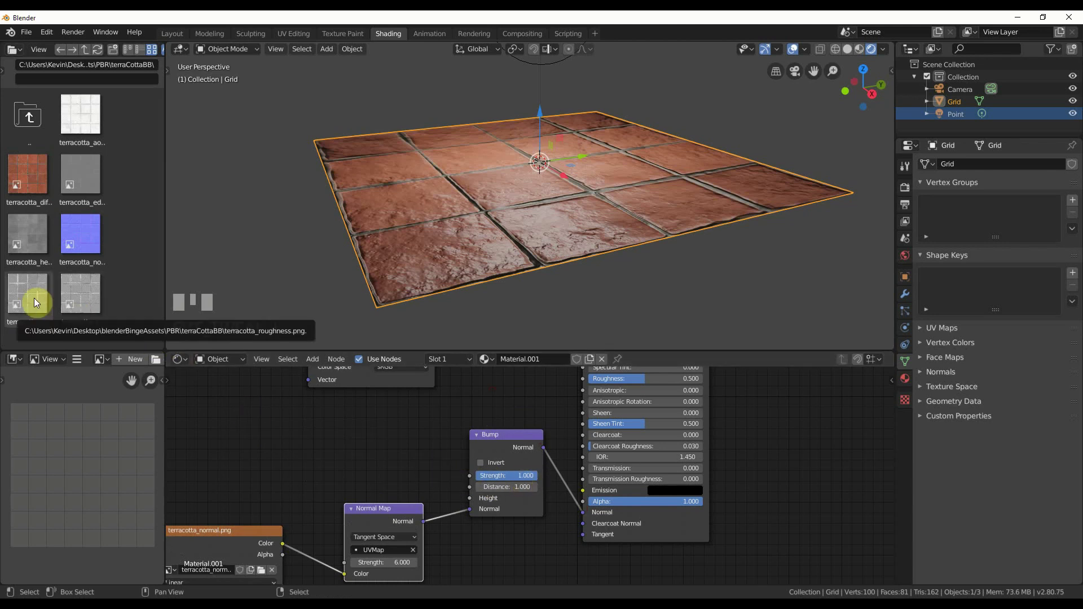
left_click_drag(34, 298, 237, 443)
left_click(26, 230)
left_click(218, 377)
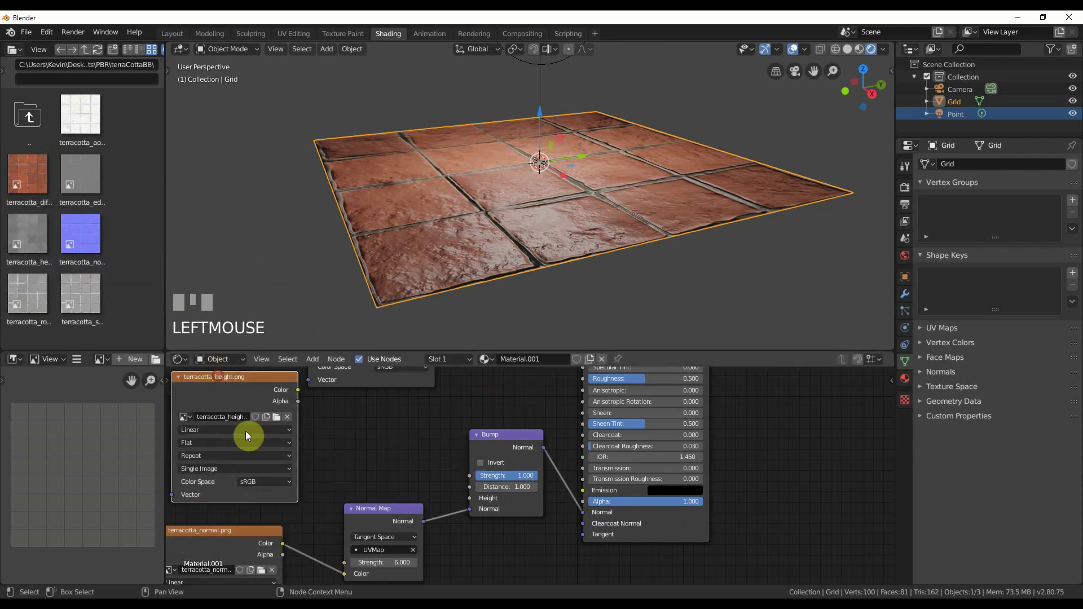
Step: Set the height texture's color space to Non-Color and link its Color output to the Bump node's Height input
left_click(265, 482)
left_click(280, 529)
left_click_drag(258, 385, 479, 500)
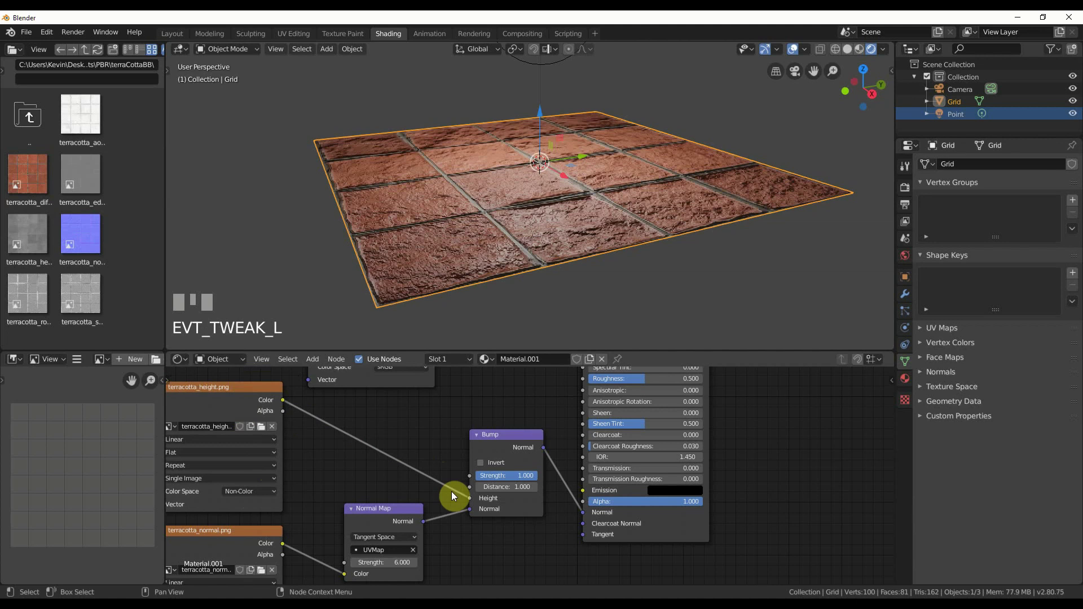
Step: Insert an RGB to BW converter node into the link between the height texture and the Bump node's Height input
left_click(311, 361)
mouse_move(338, 459)
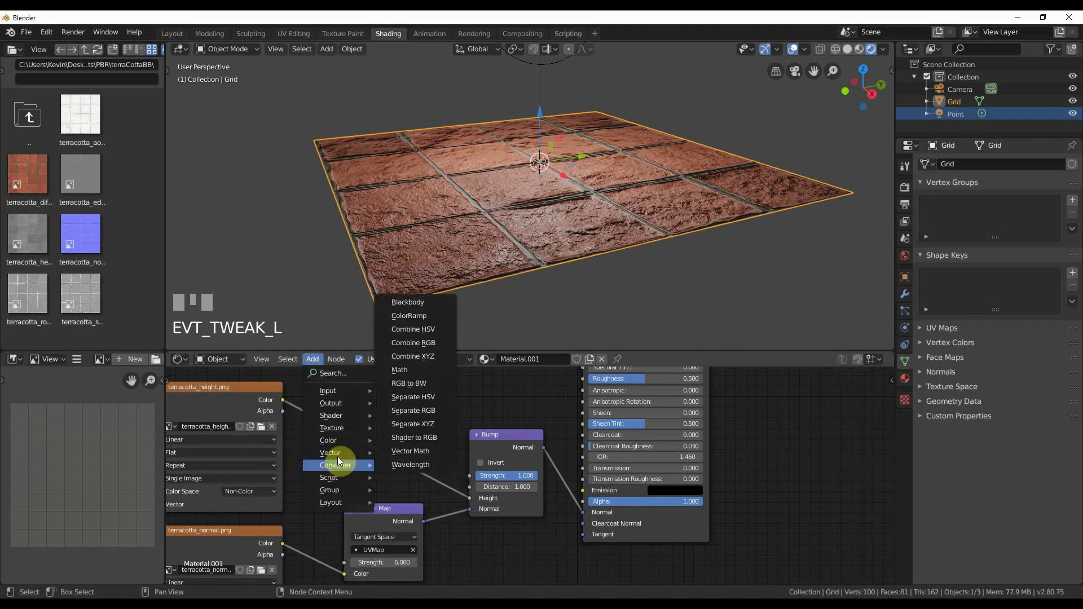
mouse_move(337, 439)
left_click(413, 383)
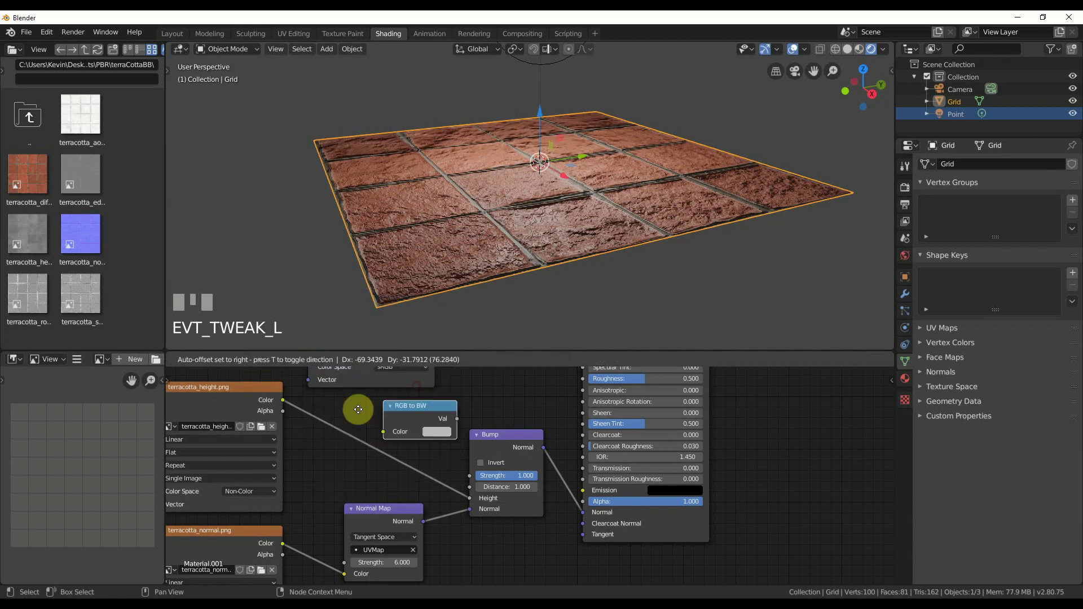
left_click(323, 419)
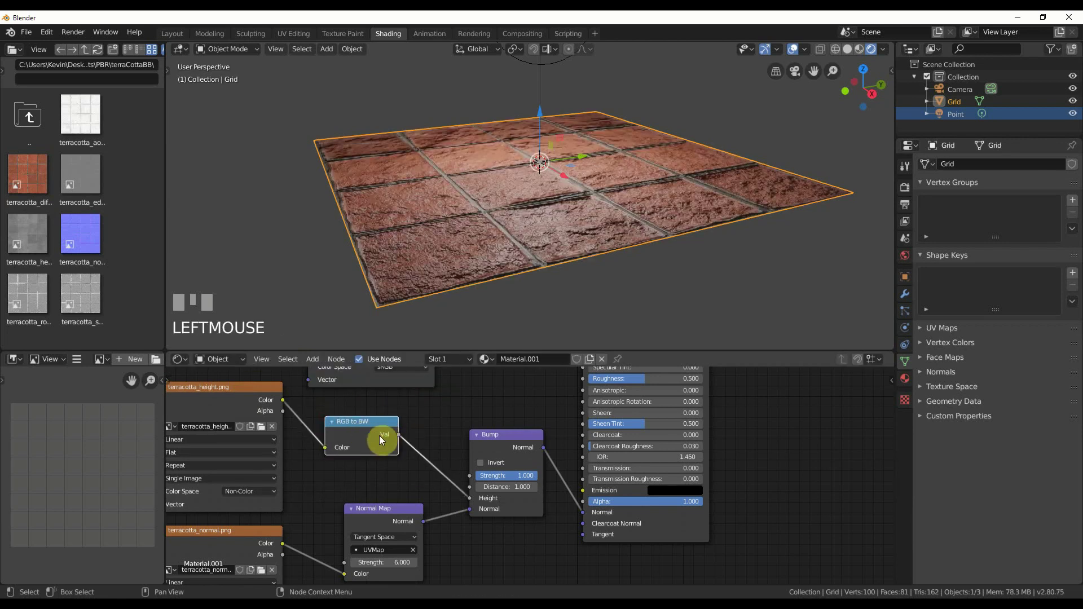
left_click_drag(364, 428, 358, 419)
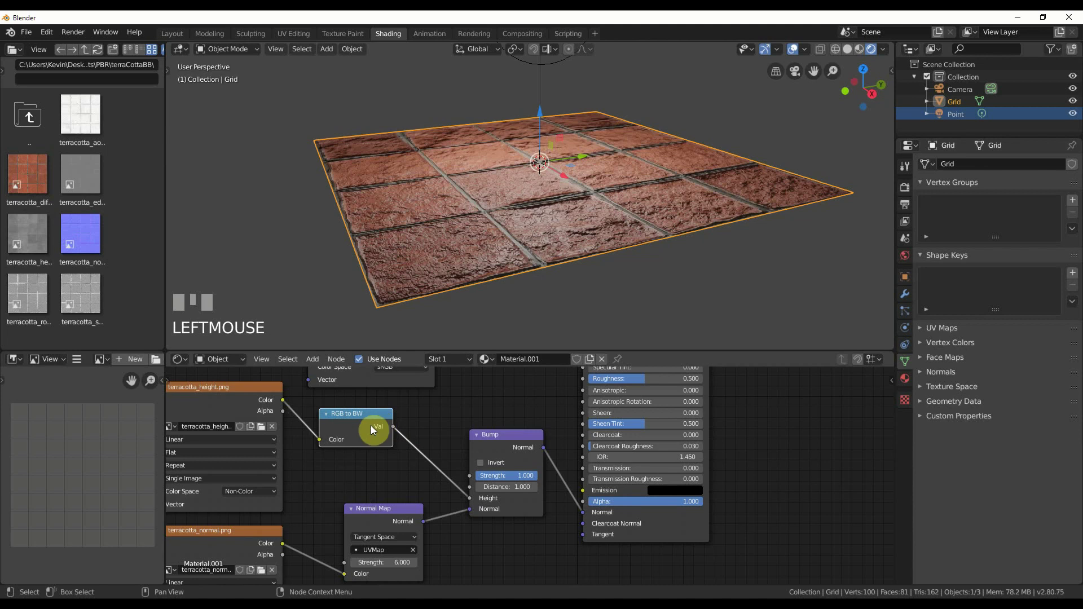
right_click(371, 426)
Step: Reduce the Bump node's strength to 0.511 and examine the tiled surface from another angle
scroll(480, 455, "up", 1)
middle_click_drag(426, 483, 610, 476)
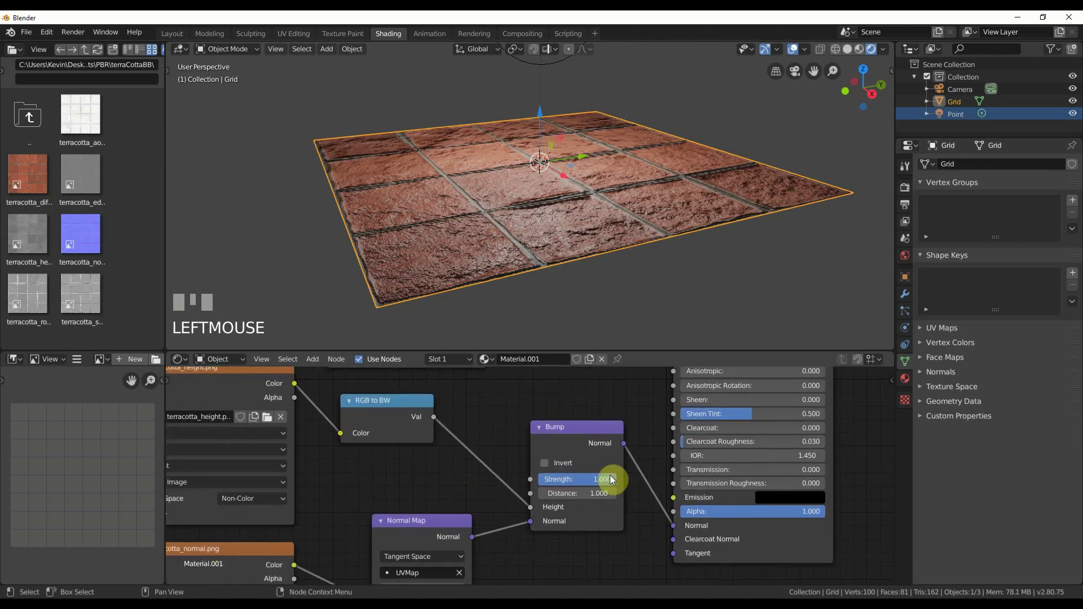
left_click_drag(606, 479, 578, 479)
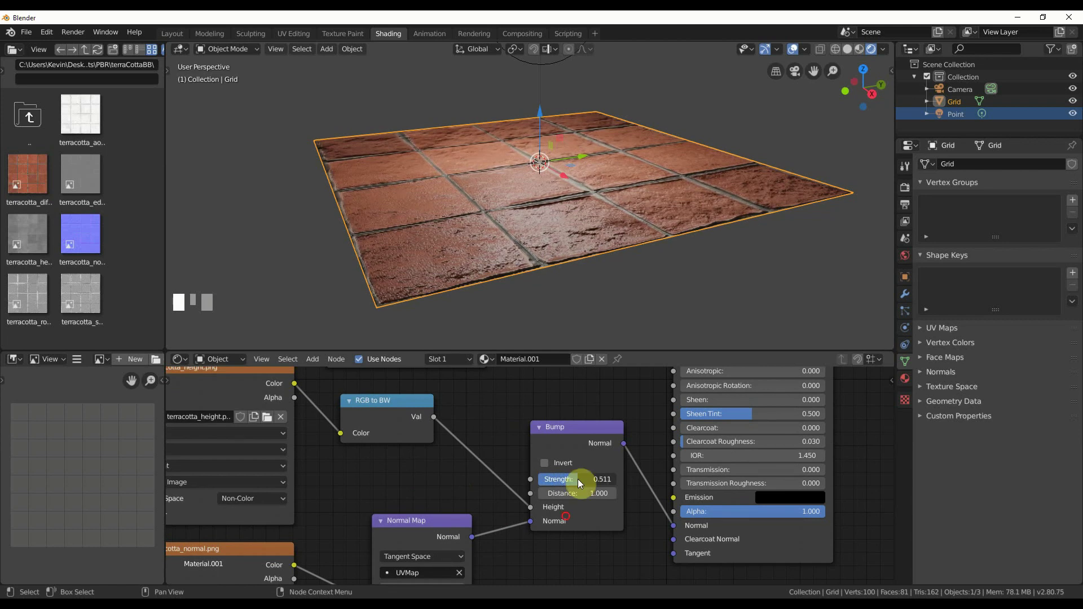
mouse_move(579, 296)
middle_mouse_down()
mouse_move(585, 308)
mouse_move(566, 309)
mouse_move(567, 322)
mouse_move(590, 314)
middle_mouse_up()
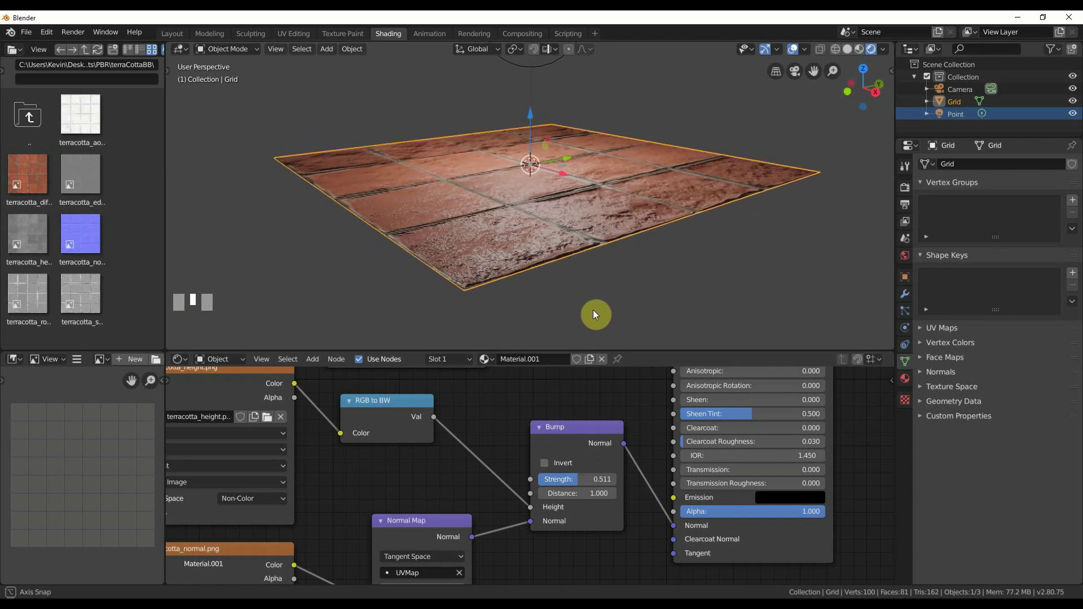
scroll(593, 309, "down", 2)
middle_click_drag(584, 276, 588, 266, "shift")
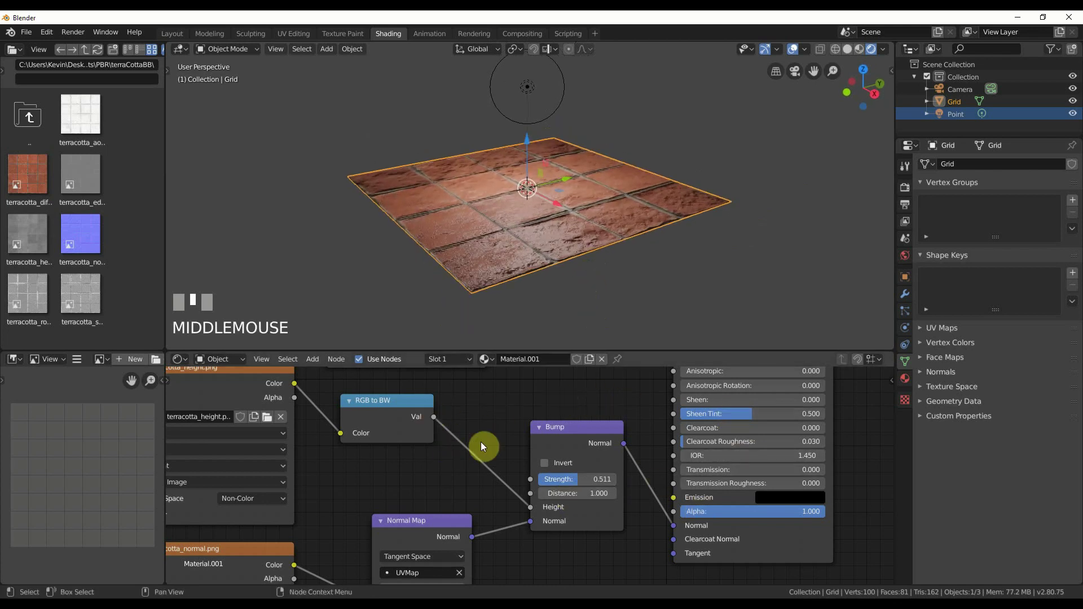
Step: Move the terracotta_diffuse.png texture node farther from the Principled BSDF to free space between them
scroll(482, 445, "down", 4)
middle_click_drag(508, 409, 495, 505)
middle_click_drag(516, 450, 467, 469)
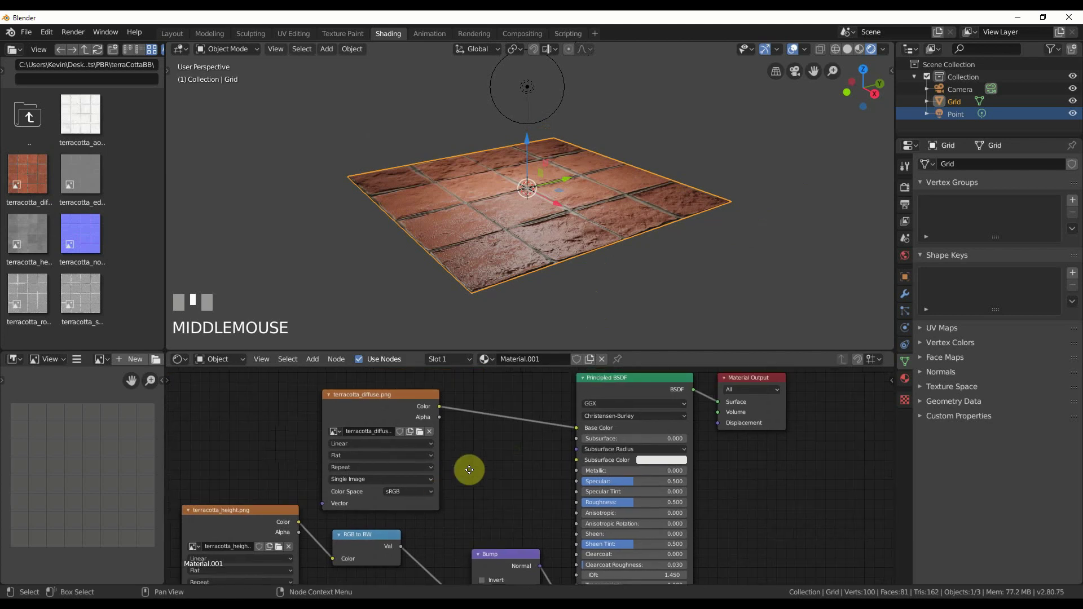
left_click_drag(363, 379, 171, 381)
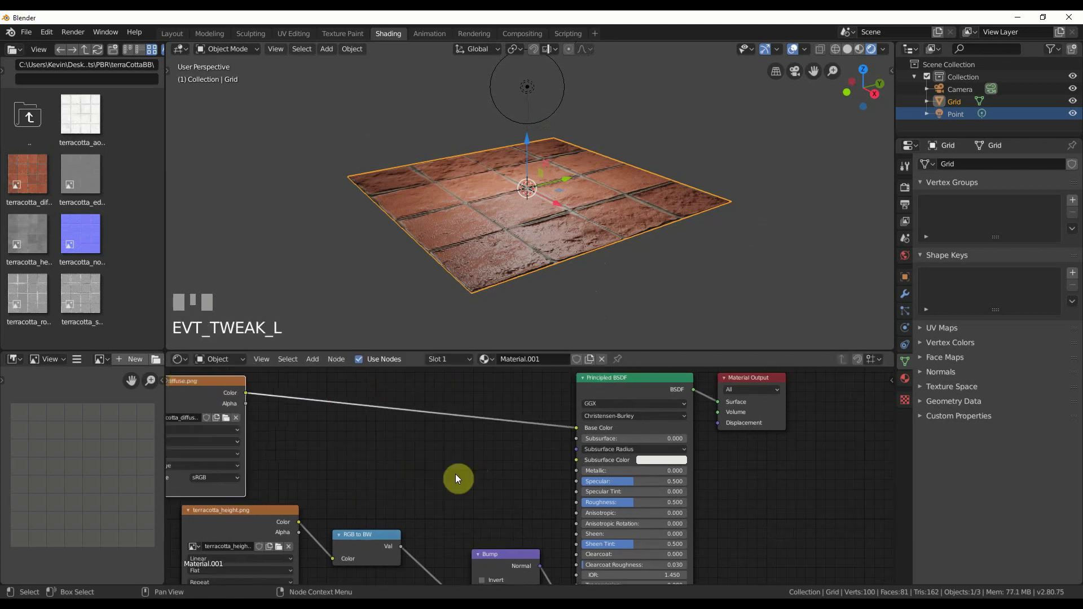
scroll(510, 496, "up", 2)
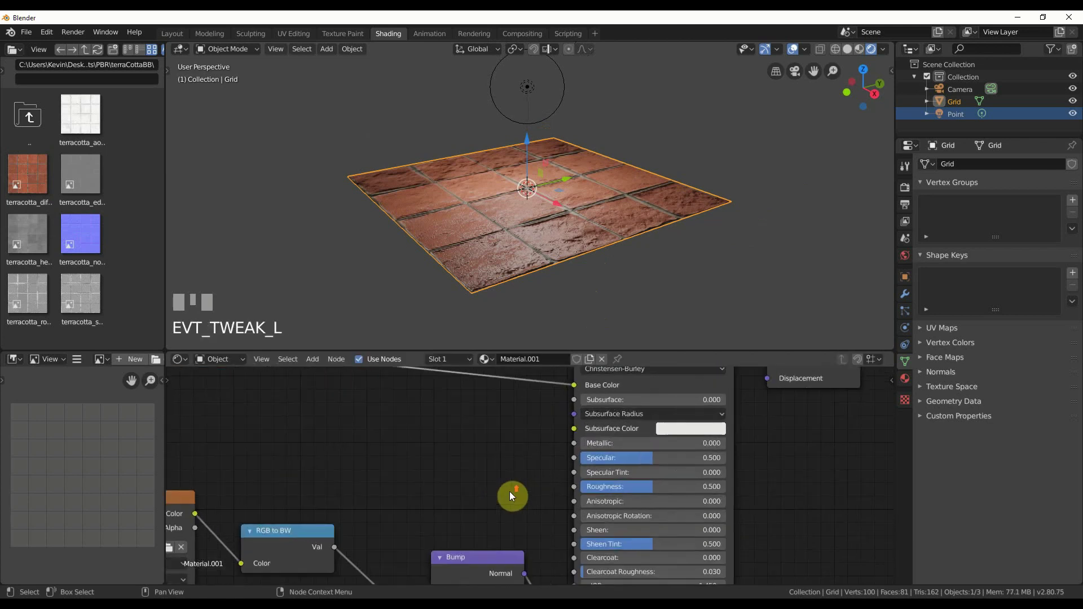
Step: Set the Principled BSDF's Roughness to 0.000 and examine the reflections on the tiles up close
scroll(510, 492, "up", 2)
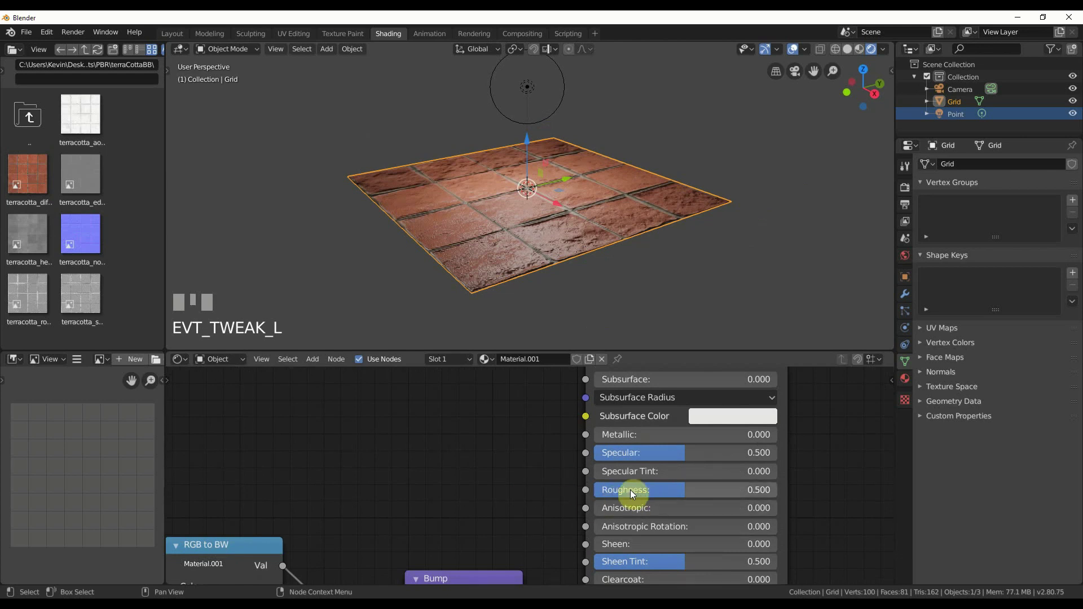
left_click_drag(675, 491, 595, 490)
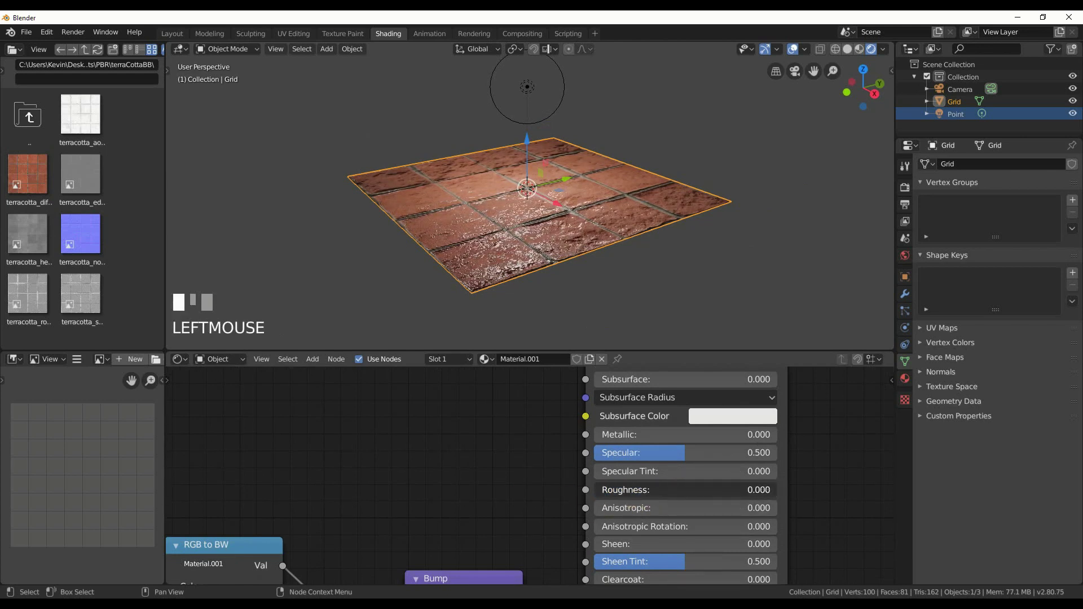
scroll(601, 261, "up", 4)
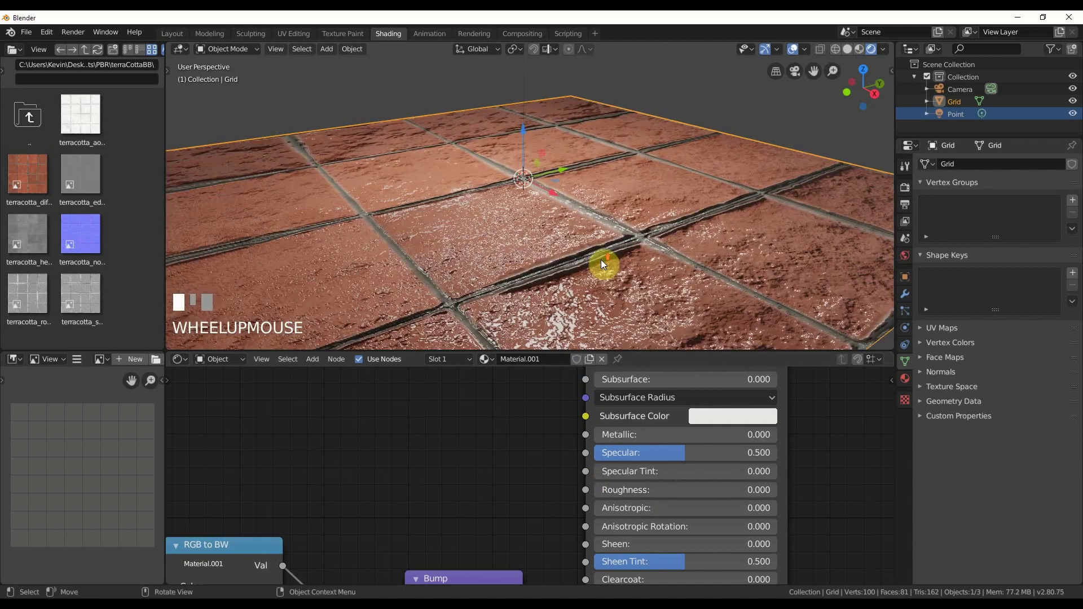
middle_click_drag(601, 260, 587, 290)
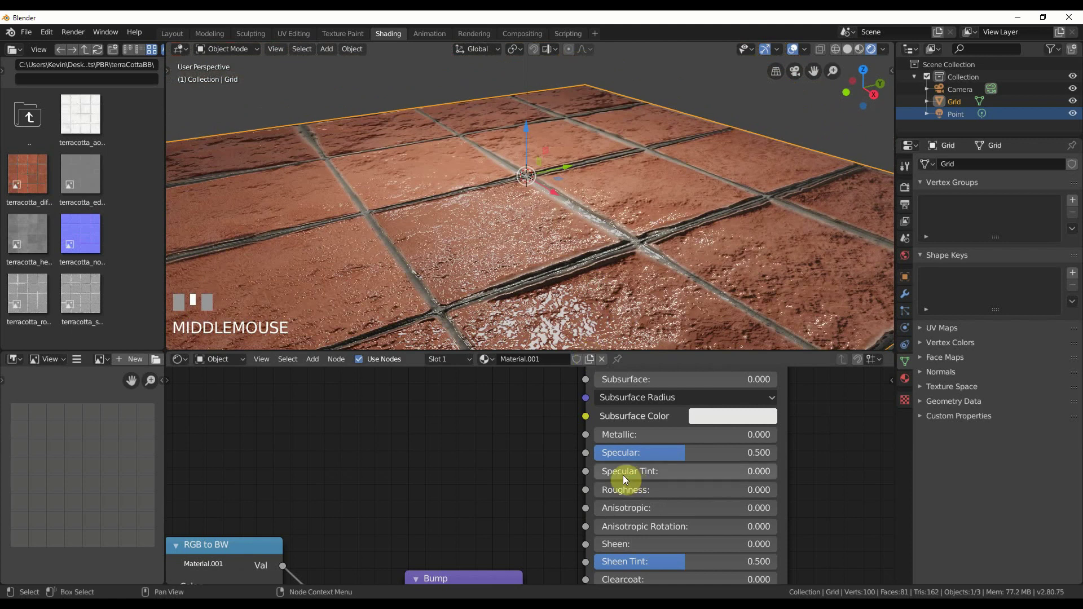
Step: Raise the Principled BSDF's Roughness to 1.000 and examine the whole tiled surface
left_click_drag(621, 490, 773, 490)
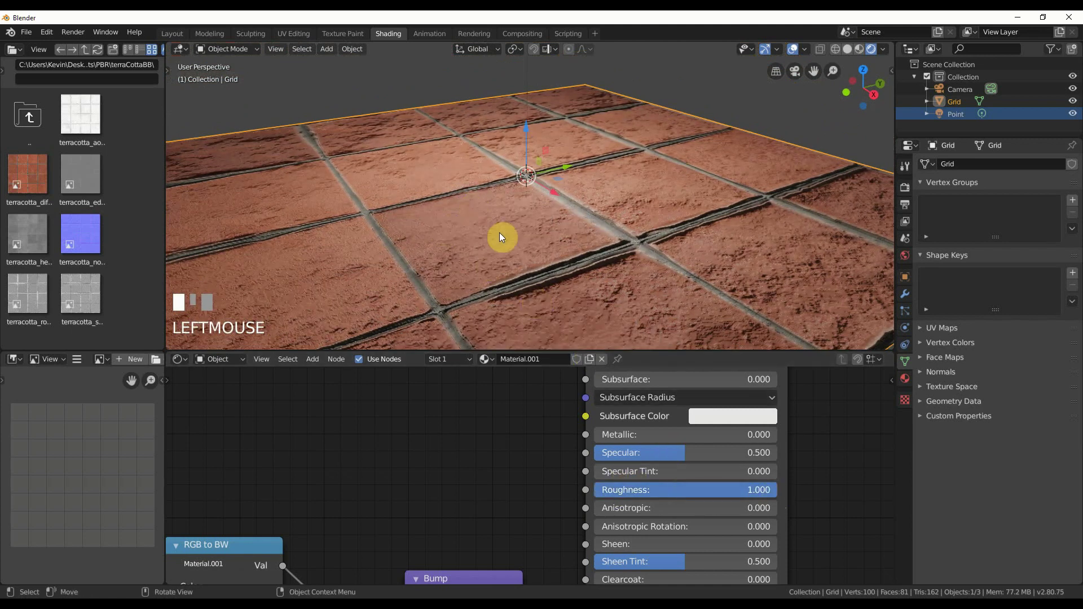
scroll(556, 307, "down", 3)
scroll(555, 307, "down", 2)
middle_click_drag(556, 273, 544, 286)
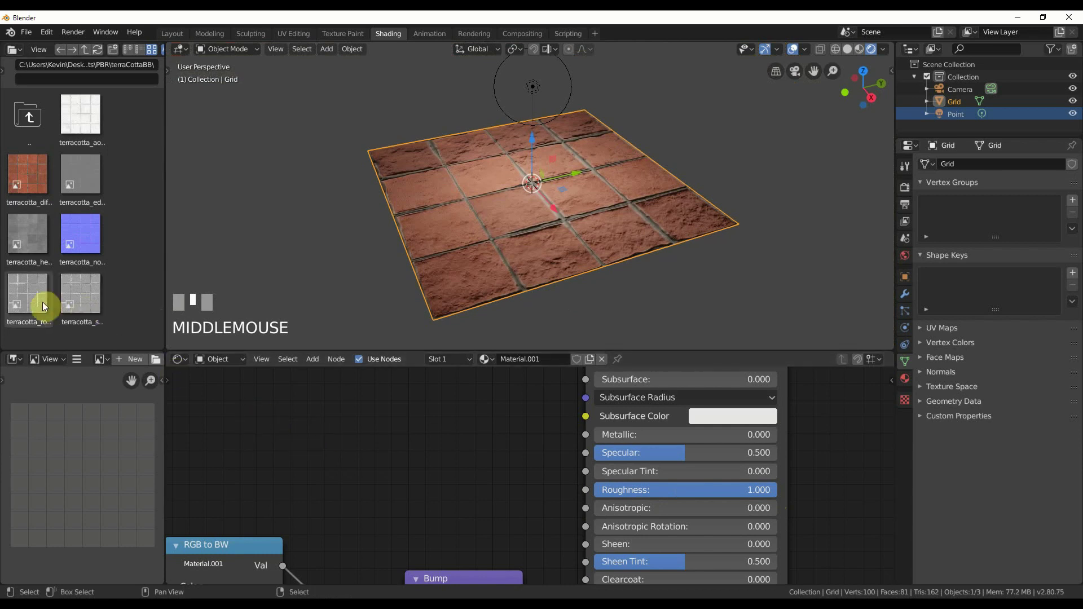
Step: Add terracotta_roughness.png as an image texture node between the diffuse texture and the Principled BSDF
left_click_drag(27, 295, 316, 446)
left_click_drag(317, 574, 362, 570)
left_click_drag(299, 543, 241, 443)
scroll(536, 489, "down", 2)
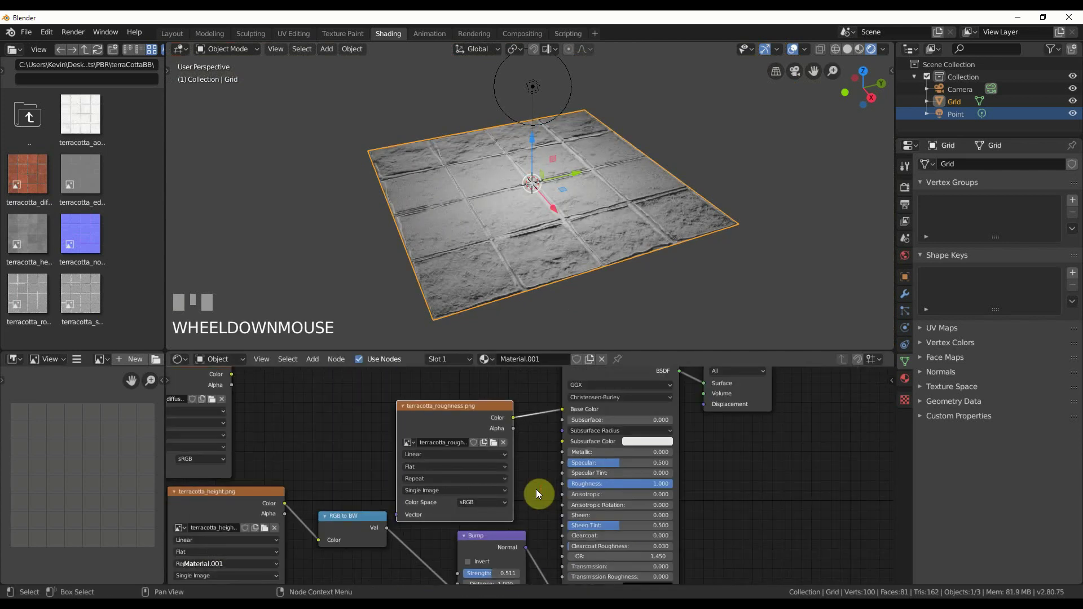
Step: Relink the diffuse texture's Color output to Base Color and move the roughness texture node away from the Principled BSDF
middle_click_drag(537, 490, 540, 535)
left_click_drag(235, 419, 565, 454)
left_click_drag(459, 452, 416, 453)
Step: Set the roughness texture's color space to Non-Color and link its Color output to the Principled BSDF's Roughness input
scroll(534, 532, "up", 2)
scroll(539, 530, "up", 1)
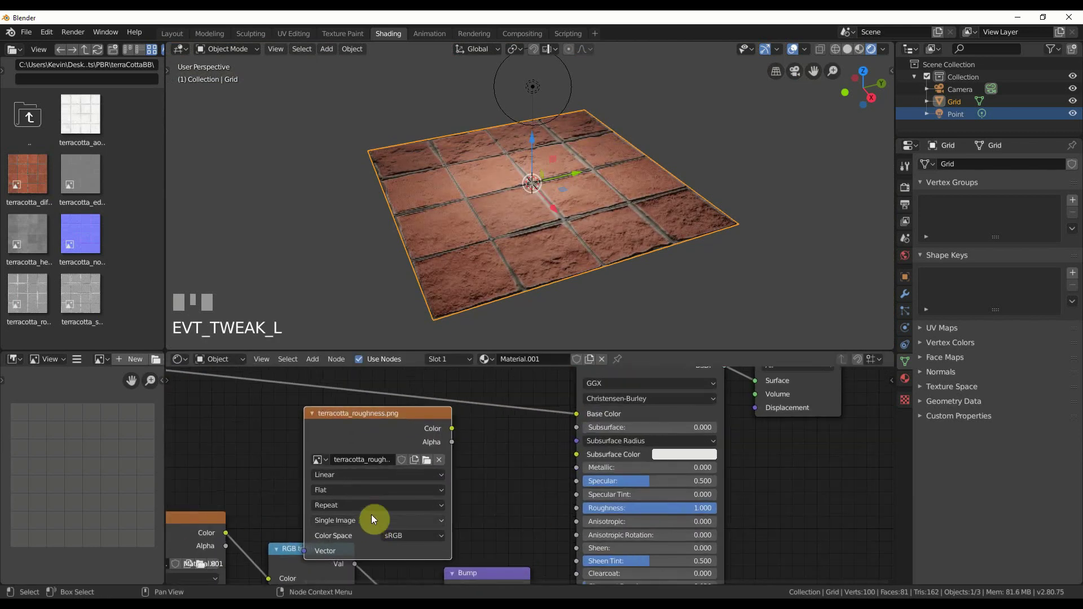
left_click(398, 537)
left_click(409, 481)
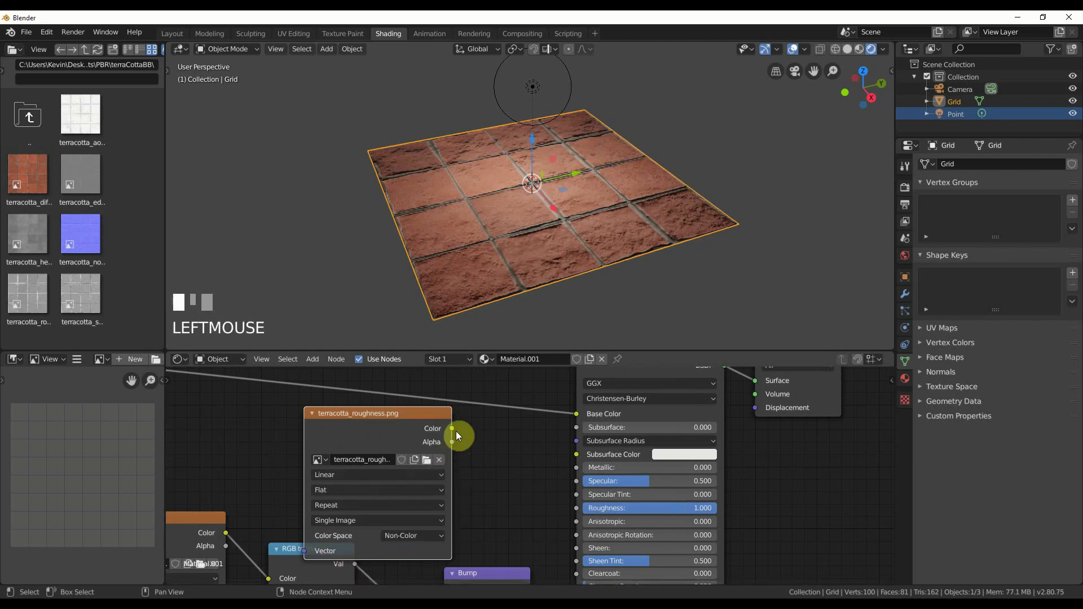
left_click_drag(452, 429, 580, 511)
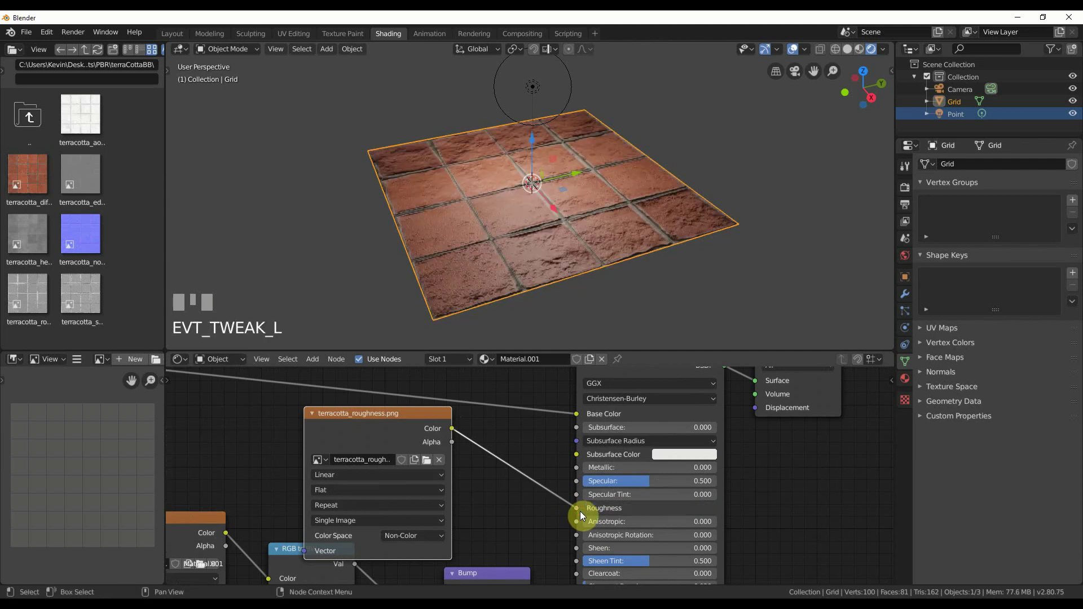
left_click_drag(400, 434, 342, 434)
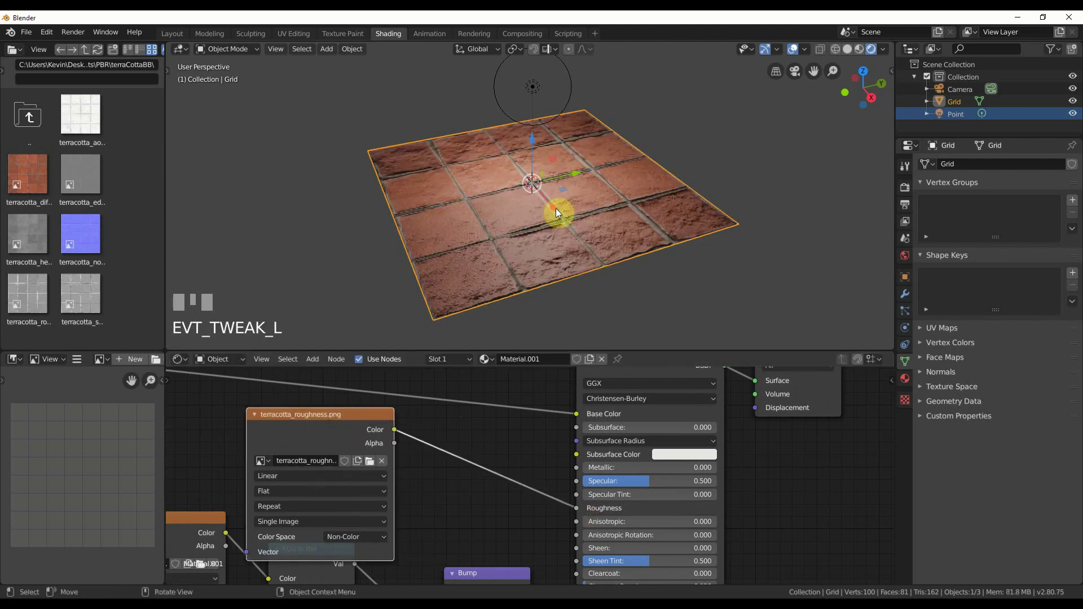
Step: Insert a ColorRamp converter node into the link between the roughness texture and the Principled BSDF's Roughness input
scroll(557, 208, "up", 3)
scroll(565, 249, "up", 2)
middle_click_drag(574, 273, 597, 249)
scroll(643, 234, "down", 3)
left_click(311, 363)
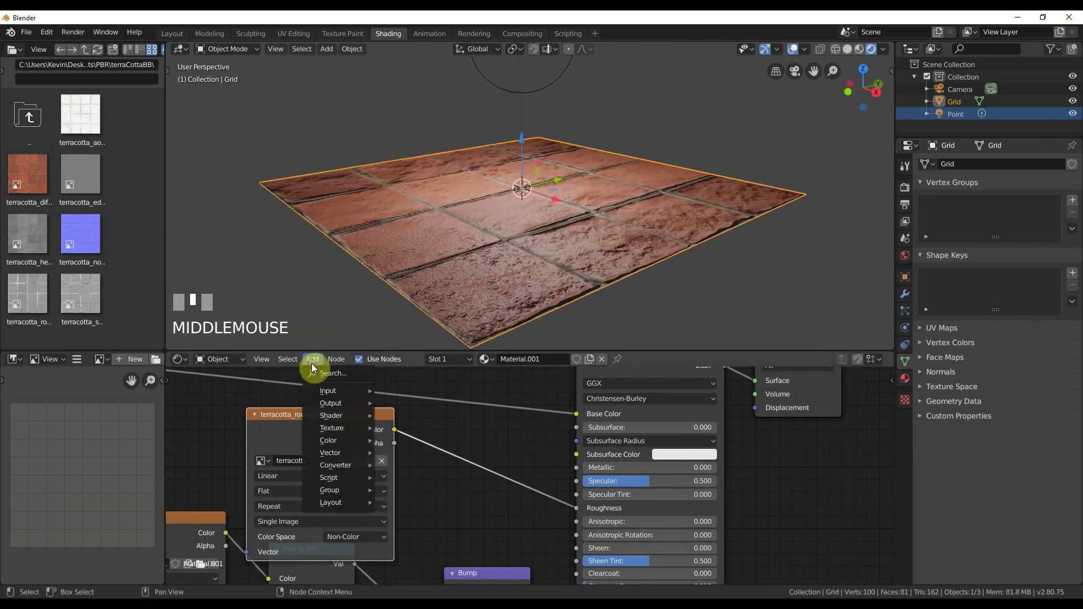
mouse_move(336, 465)
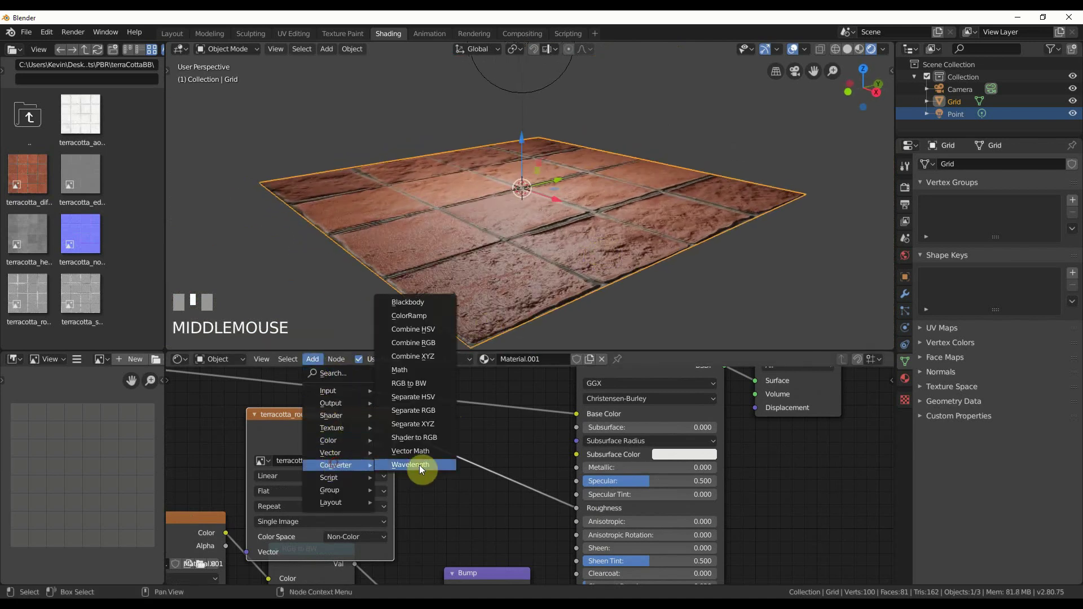
left_click(409, 315)
left_click(517, 499)
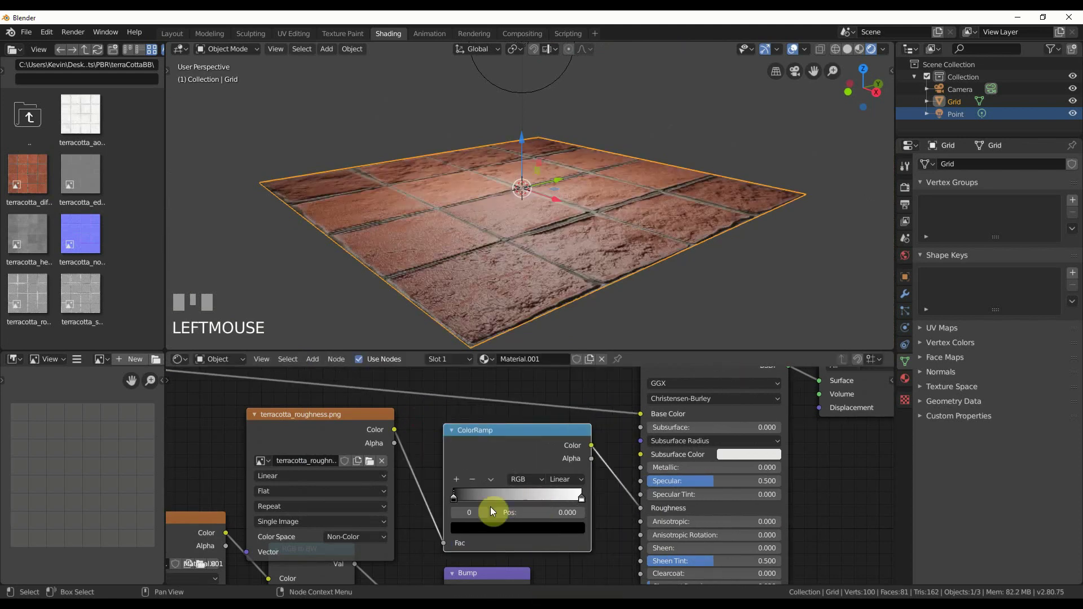
Step: Try the ColorRamp's black stop at position 0.332 and return it to 0.000
left_click_drag(456, 497, 501, 502)
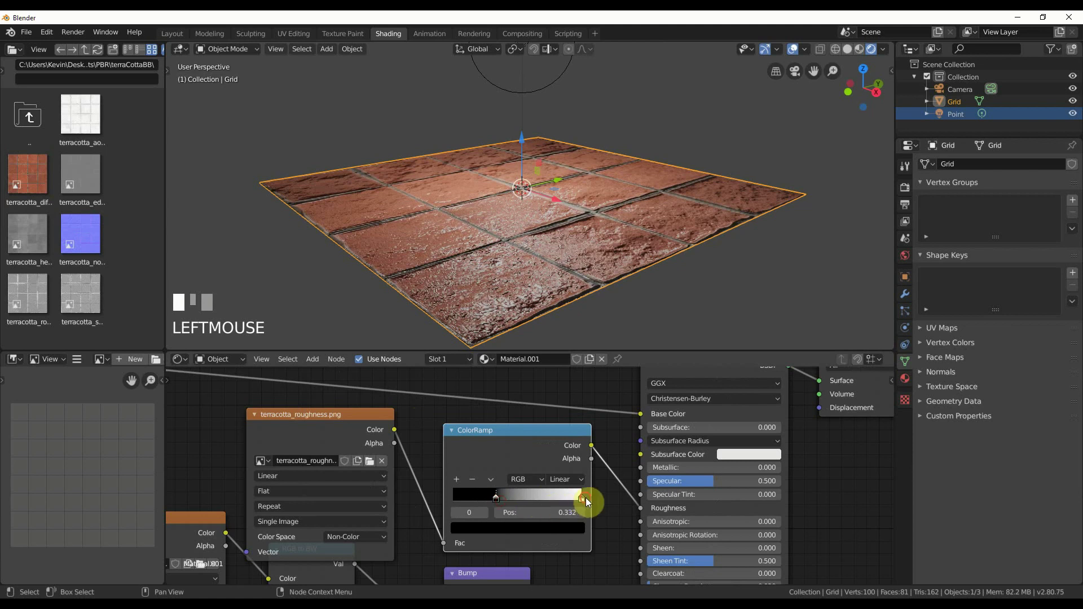
left_click_drag(576, 498, 611, 499)
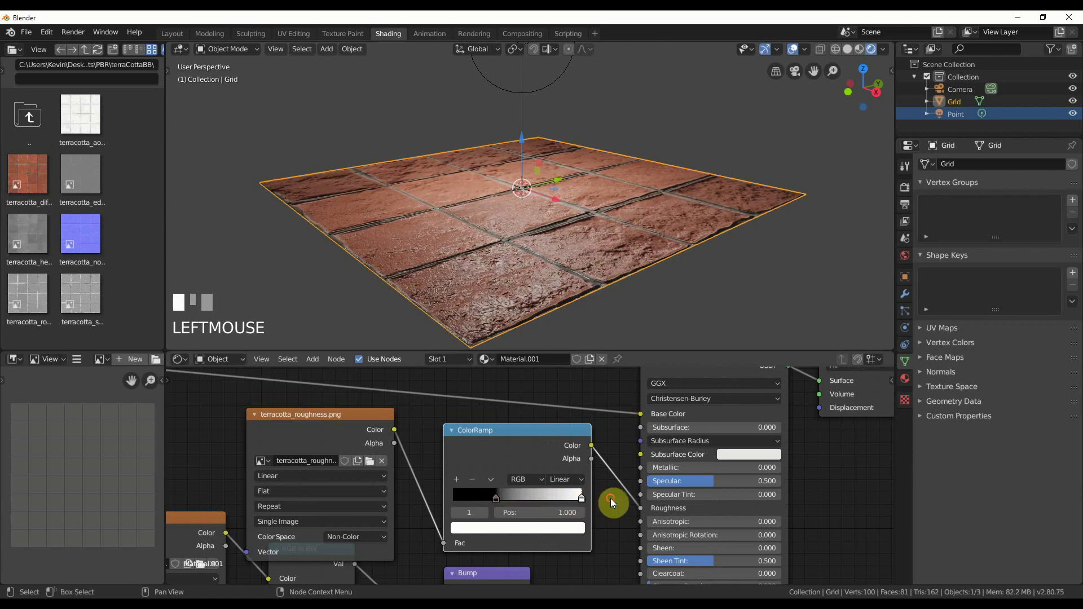
left_click_drag(494, 501, 435, 496)
left_click_drag(496, 431, 482, 428)
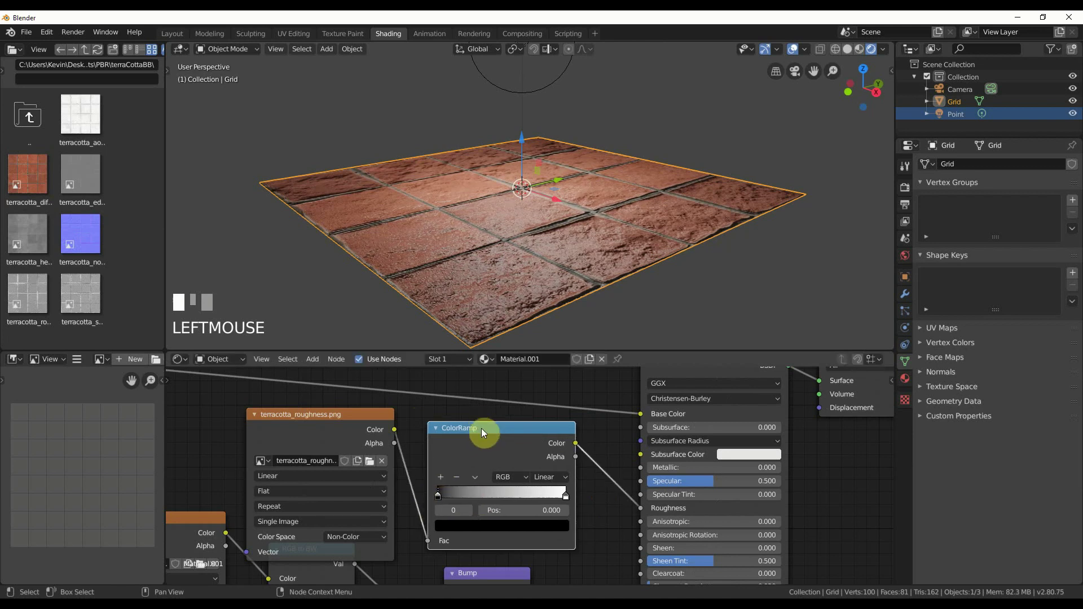
Step: Deselect the grid and examine the tiled surface from several angles and distances
middle_click_drag(579, 315, 575, 271)
scroll(538, 286, "up", 3)
scroll(548, 288, "down", 4)
scroll(547, 288, "up", 2)
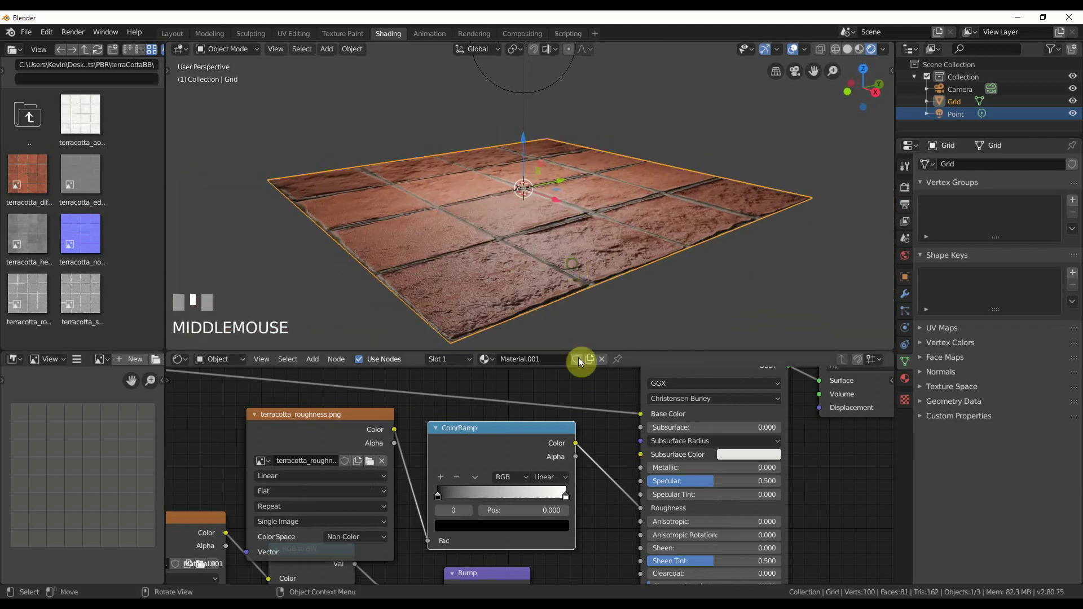
middle_click_drag(513, 294, 556, 324, "shift")
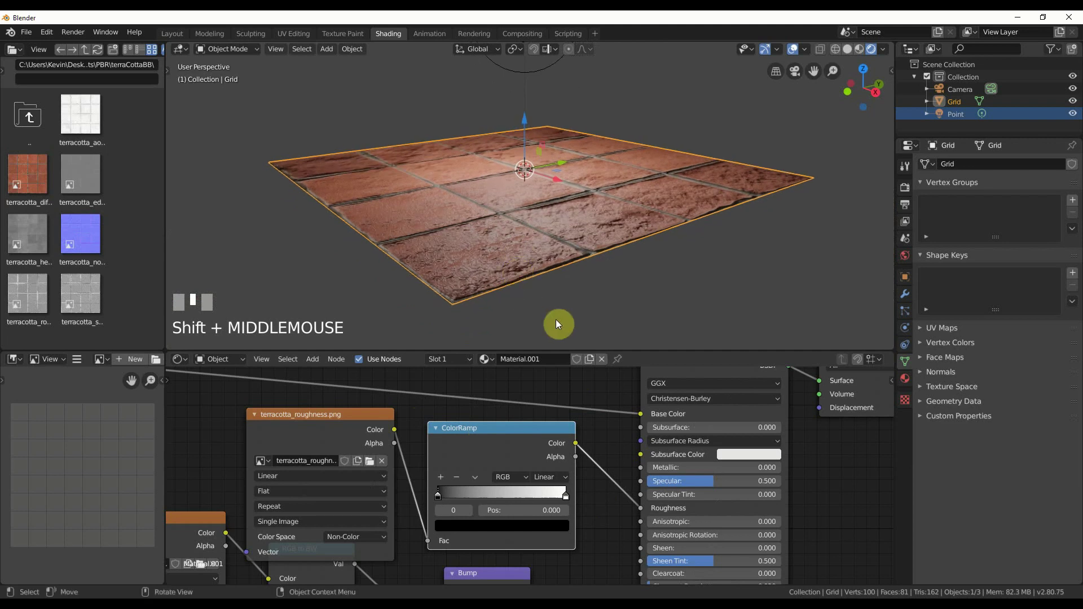
left_click(790, 264)
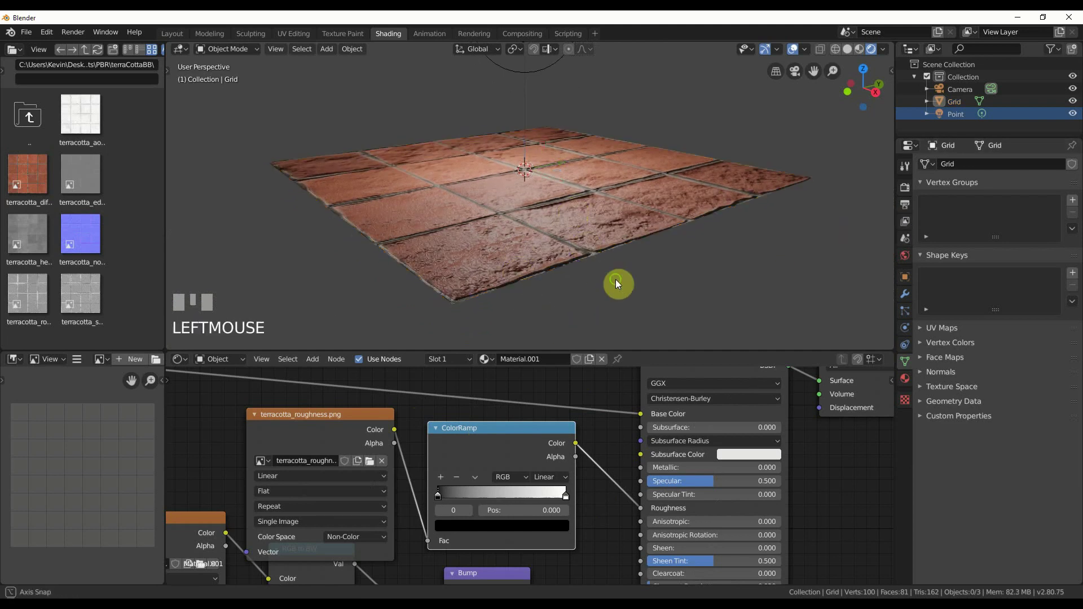
middle_click_drag(618, 281, 661, 263)
Step: Disconnect the Bump node's Normal output from the Principled BSDF's Normal input
scroll(624, 429, "down", 3)
scroll(624, 435, "up", 2)
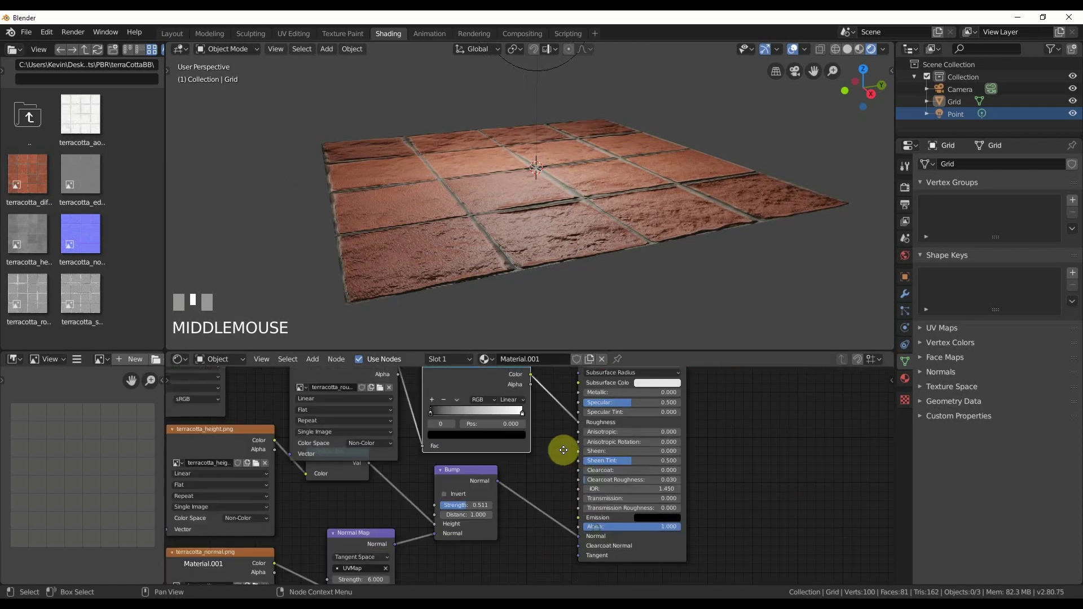
middle_click_drag(564, 450, 510, 457)
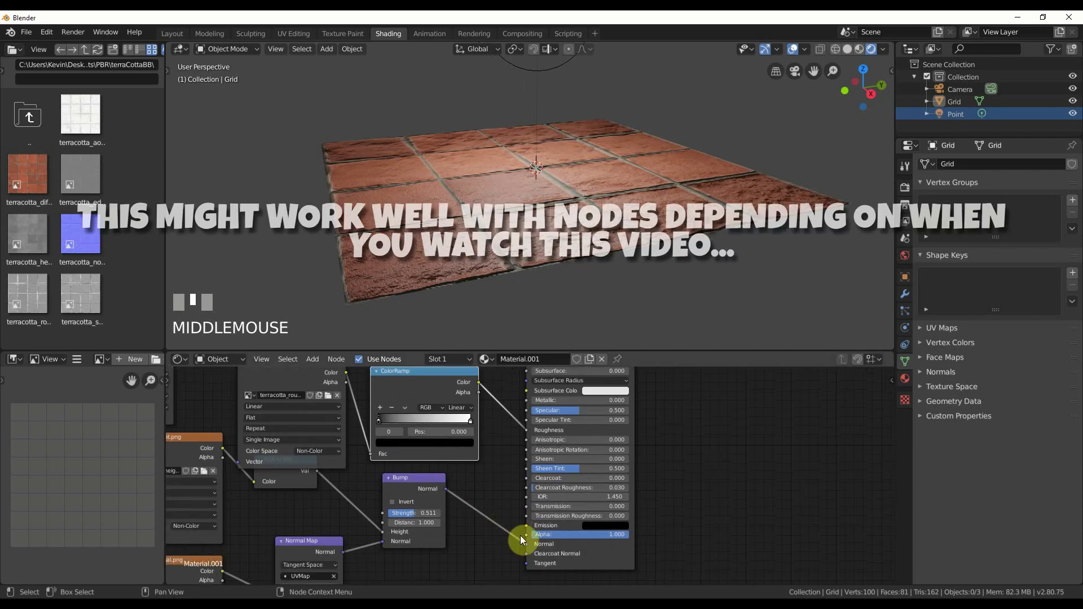
left_click_drag(525, 544, 506, 554)
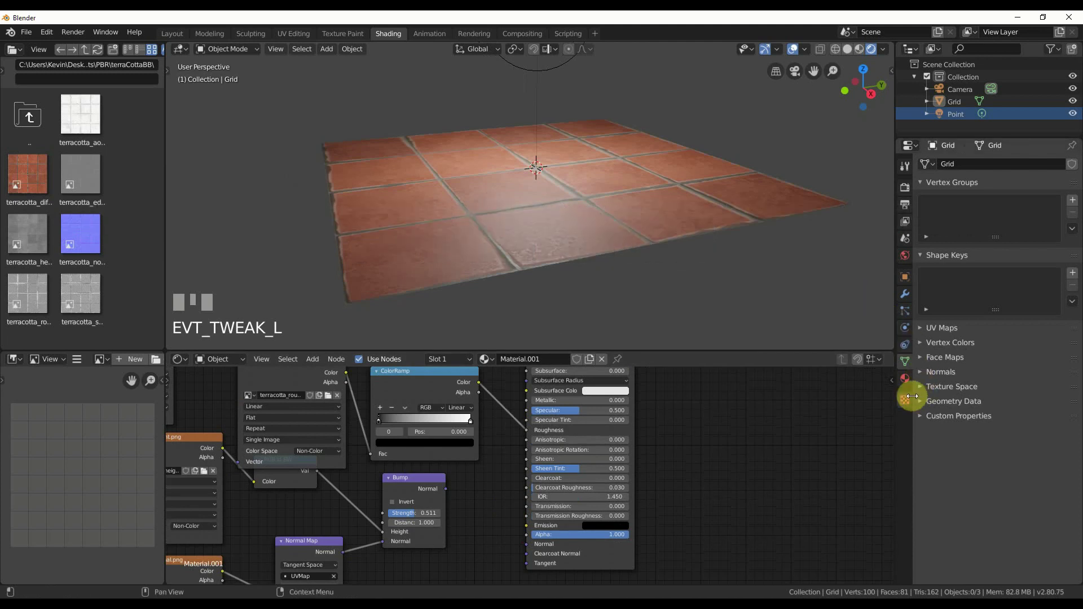
Step: Add a Subdivision Surface modifier to the grid, set to Simple with Render and Viewport subdivisions at 4
left_click(905, 294)
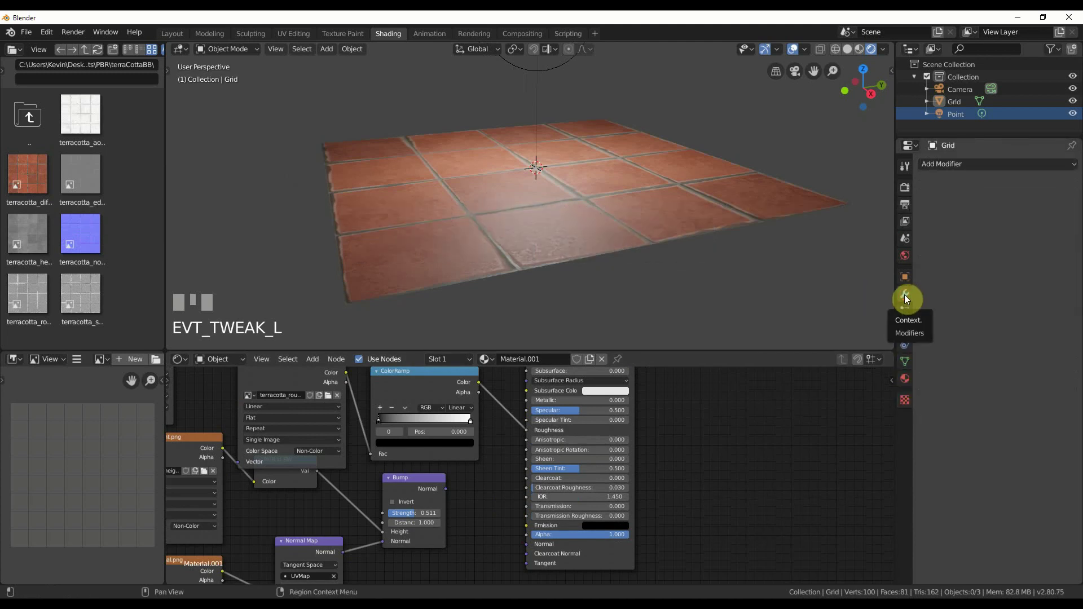
left_click(942, 163)
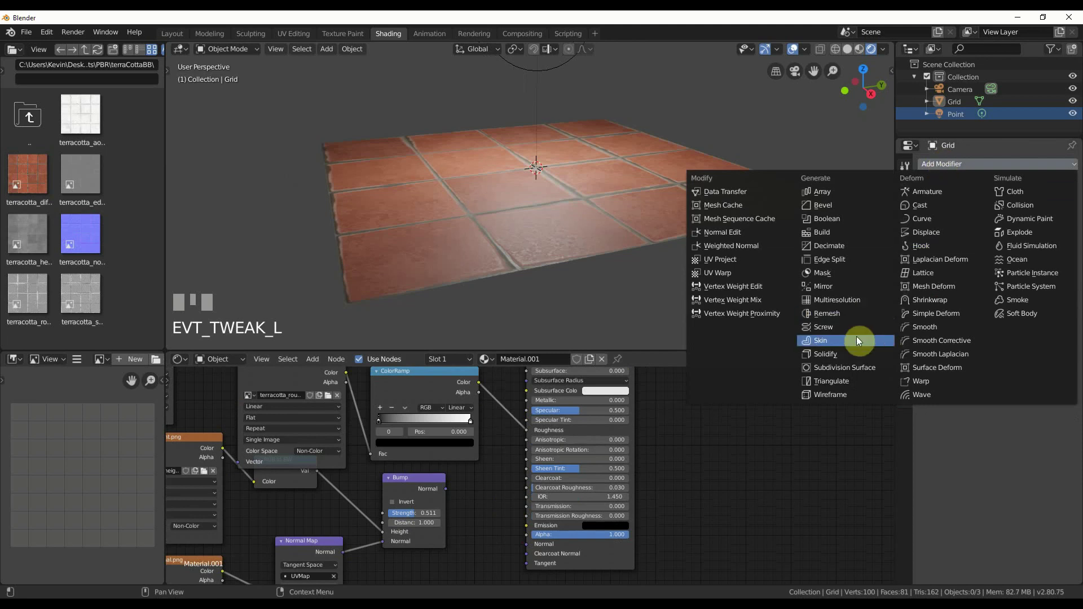
left_click(828, 368)
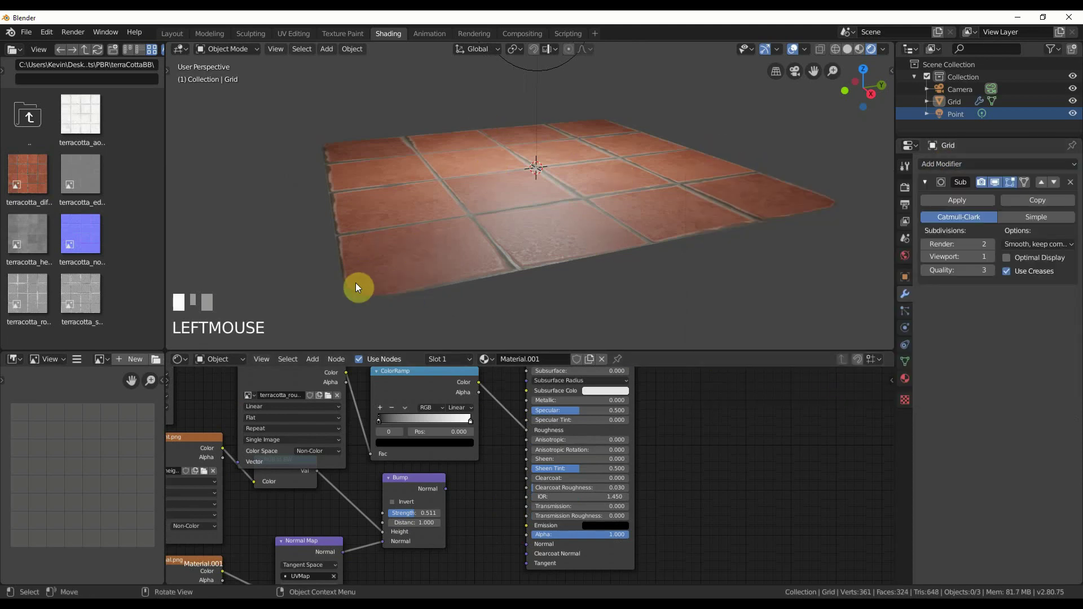
left_click(1042, 216)
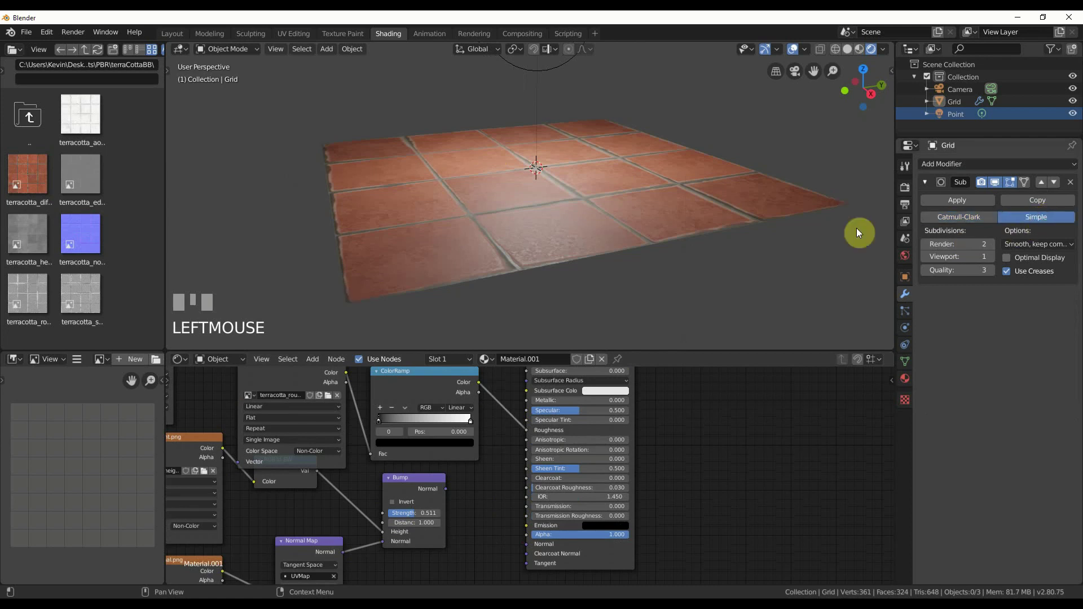
left_click(991, 244)
left_click(991, 253)
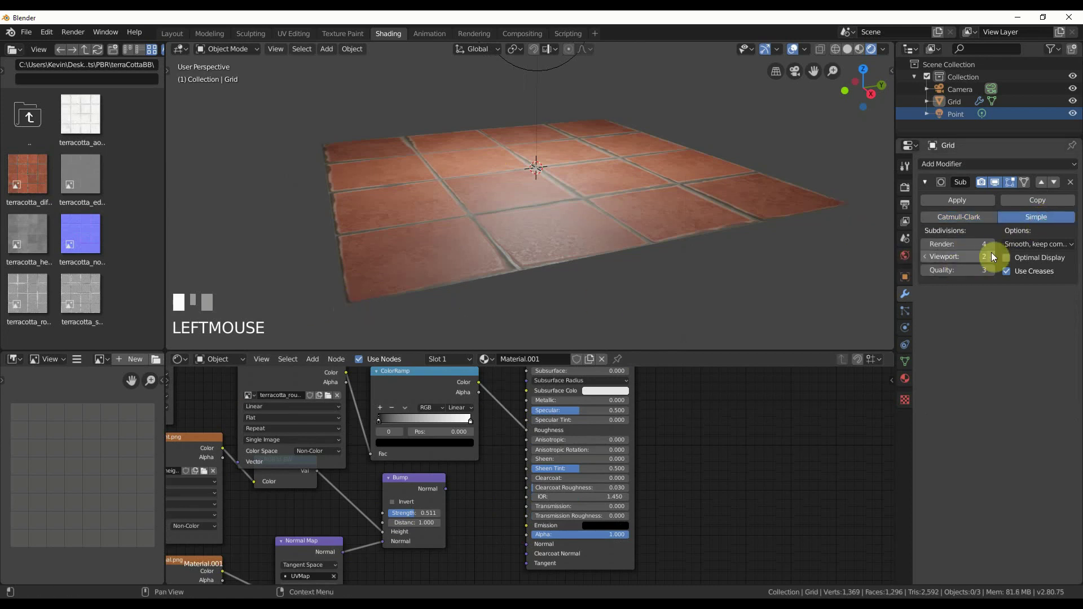
left_click(991, 252)
left_click(991, 254)
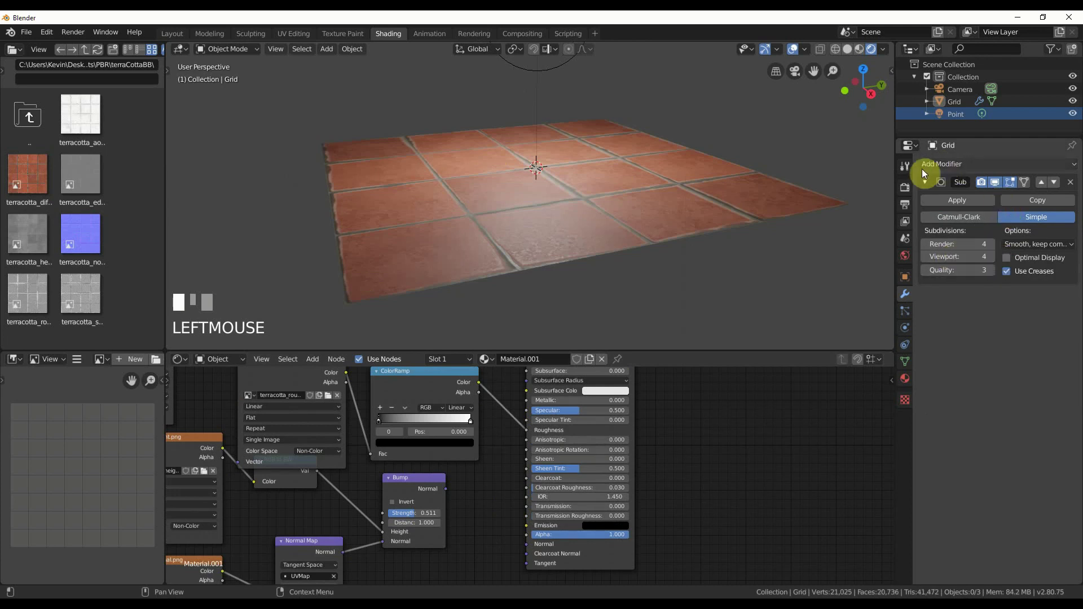
Step: Add a Displace modifier to the grid and create a new texture for it
left_click(940, 164)
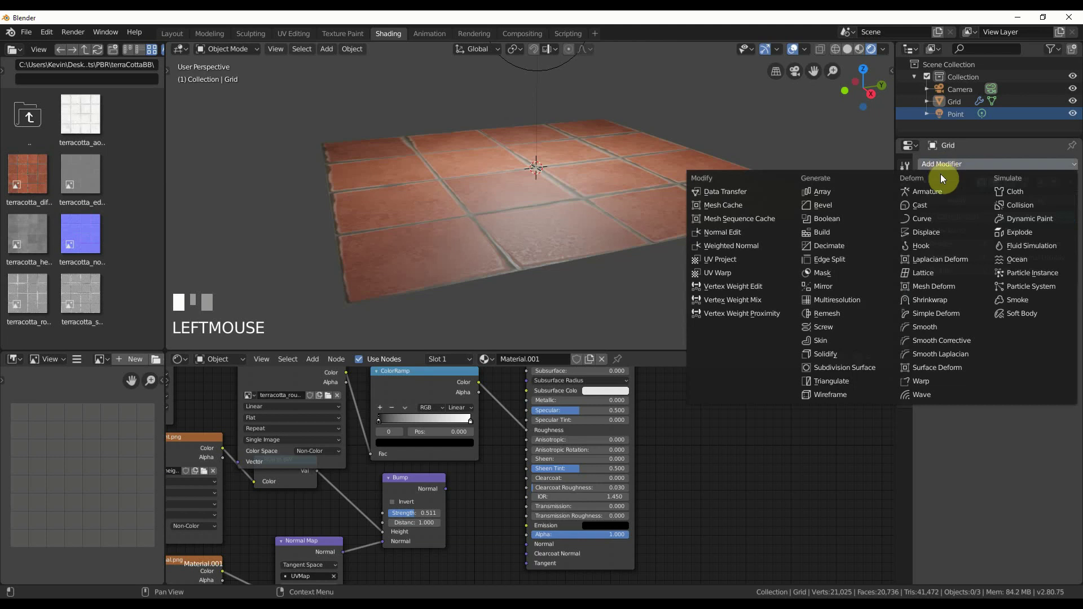
left_click(938, 230)
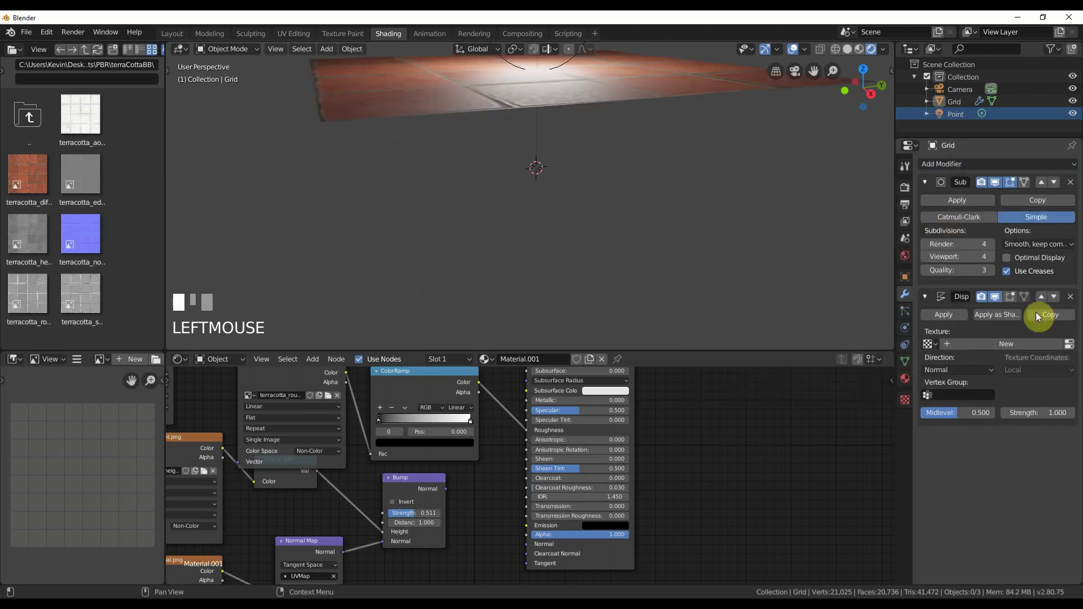
left_click(1019, 342)
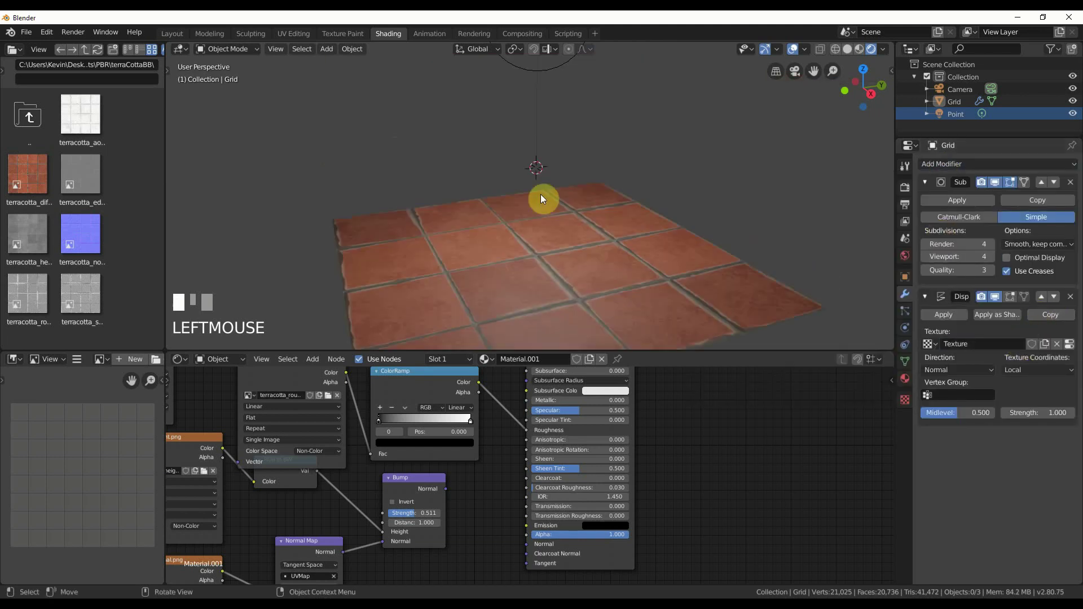
Step: Assign the existing terracotta_height.png image to the Displace modifier's texture
middle_click_drag(541, 194, 554, 13, "shift")
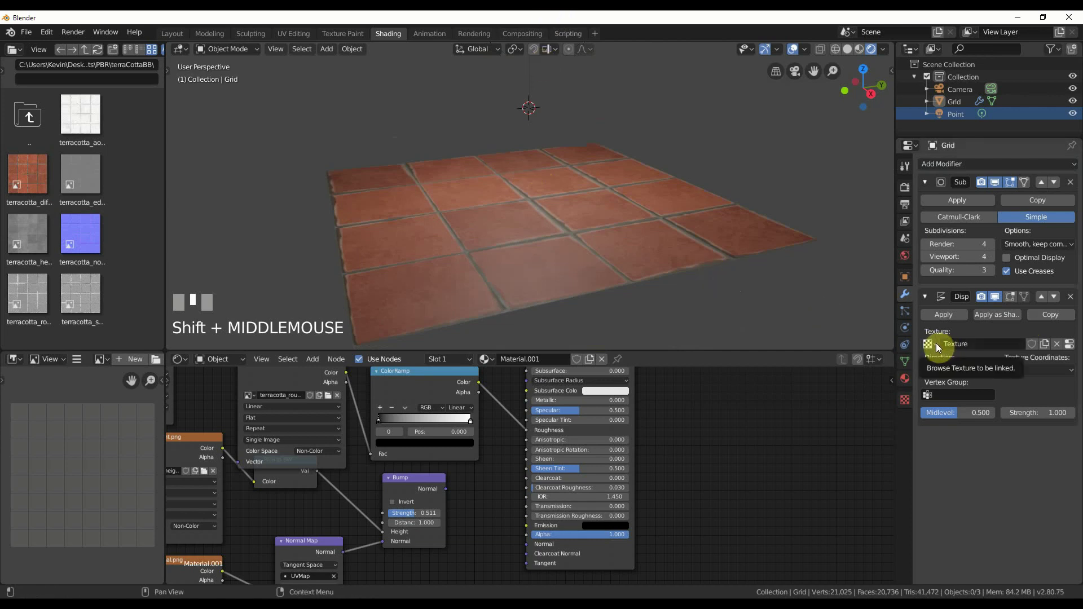
left_click(906, 400)
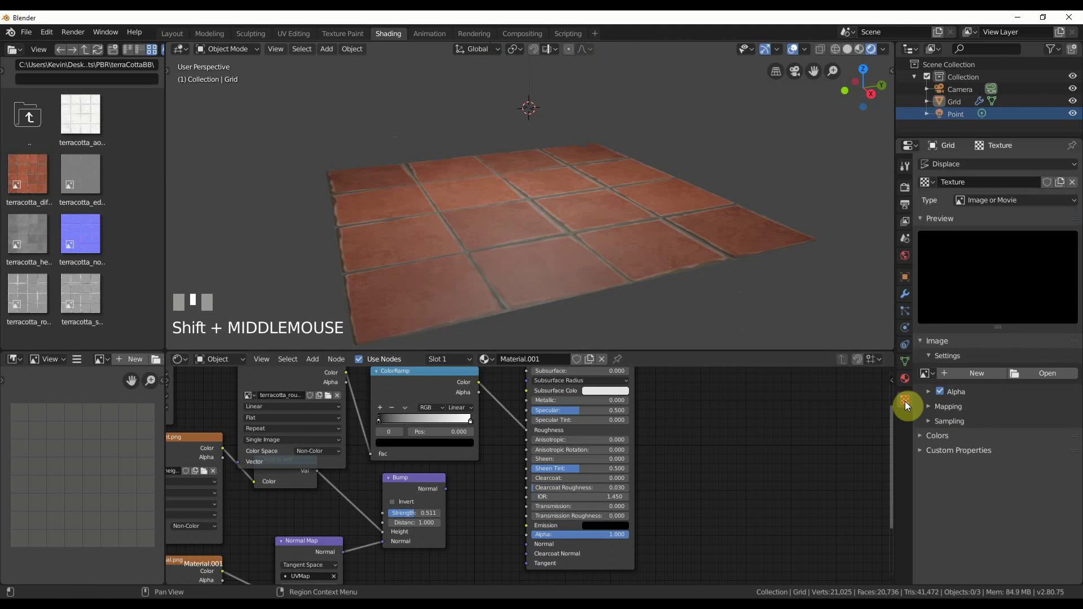
left_click(927, 374)
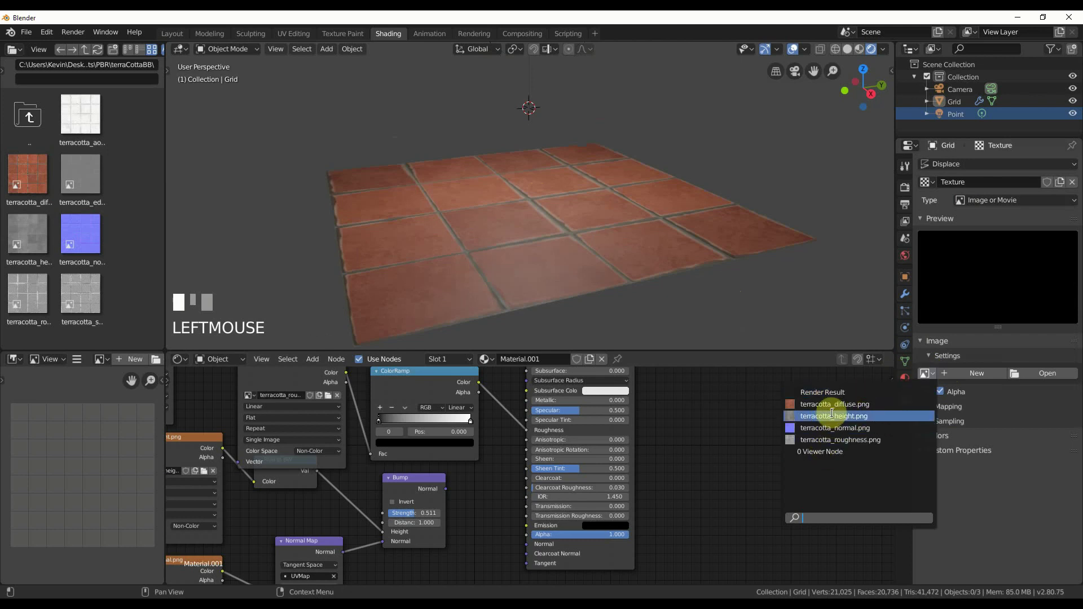
left_click(833, 416)
middle_click_drag(577, 156, 554, 249)
scroll(591, 157, "up", 2)
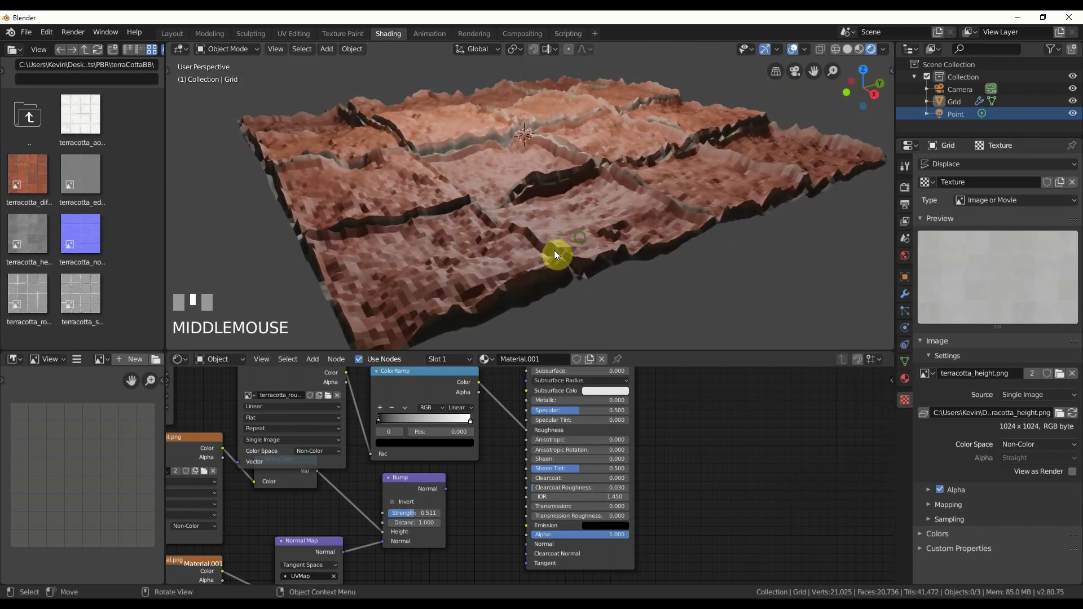
Step: Select the grid and apply smooth shading to it
left_click(411, 276)
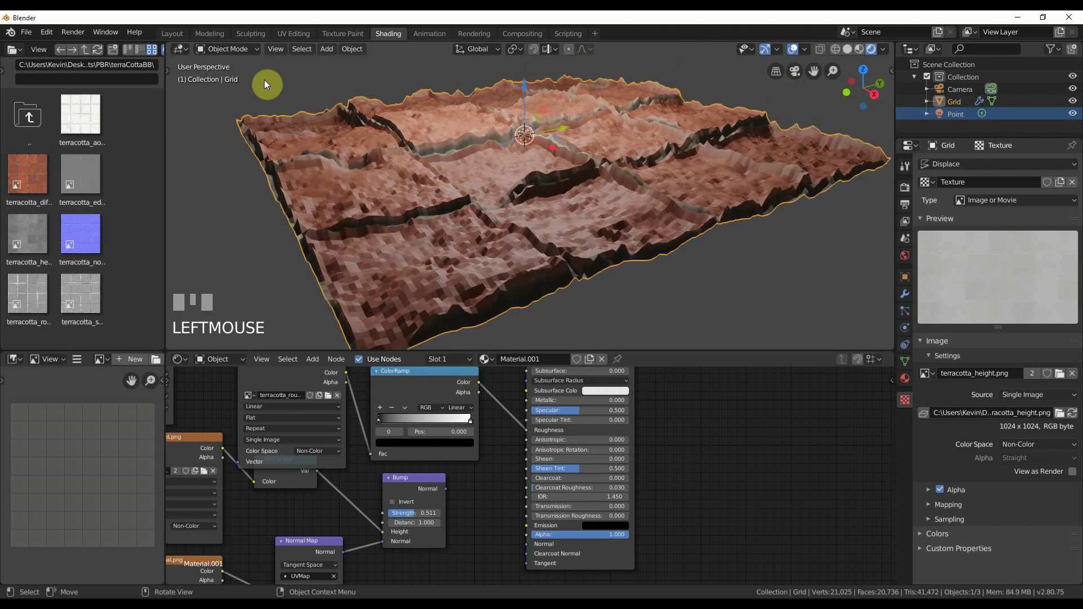
left_click(351, 50)
left_click(388, 294)
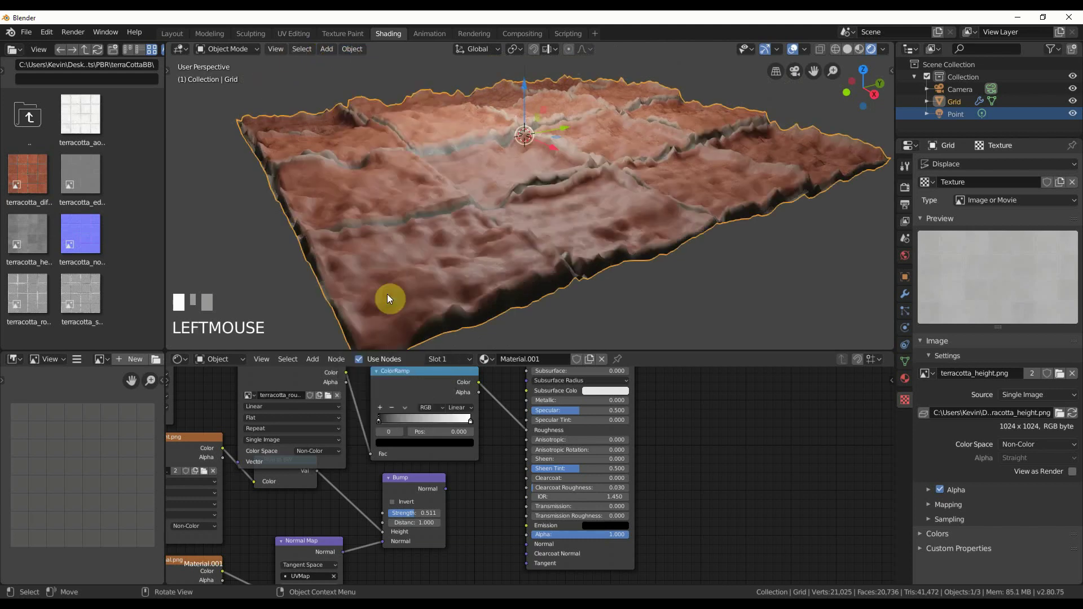
middle_click_drag(417, 228, 604, 167)
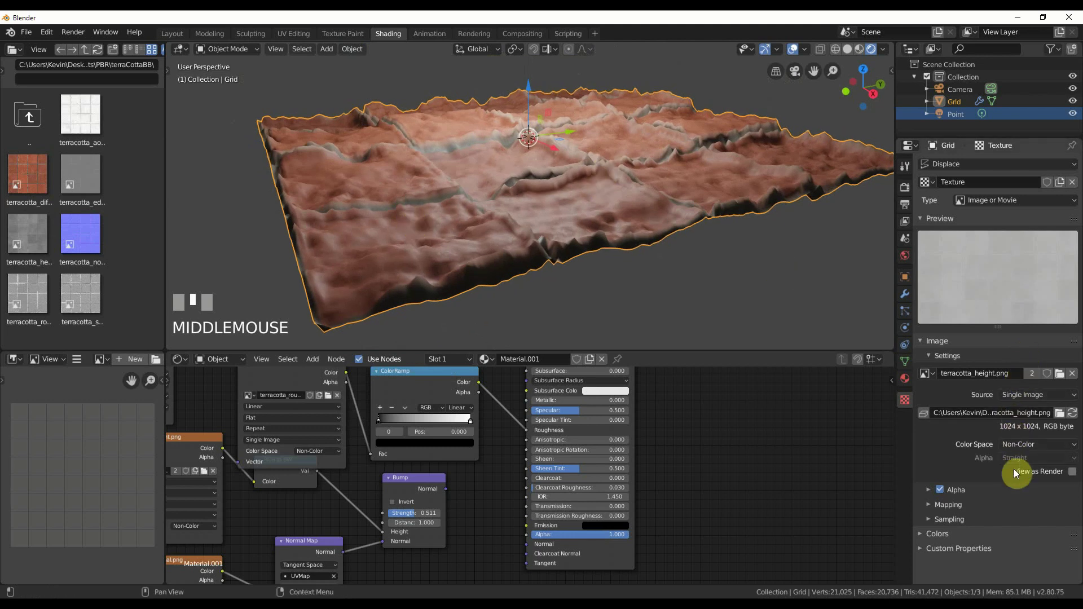
Step: Try 6 Viewport subdivisions on the grid's Subdivision modifier and settle on 5
left_click(905, 293)
left_click(950, 168)
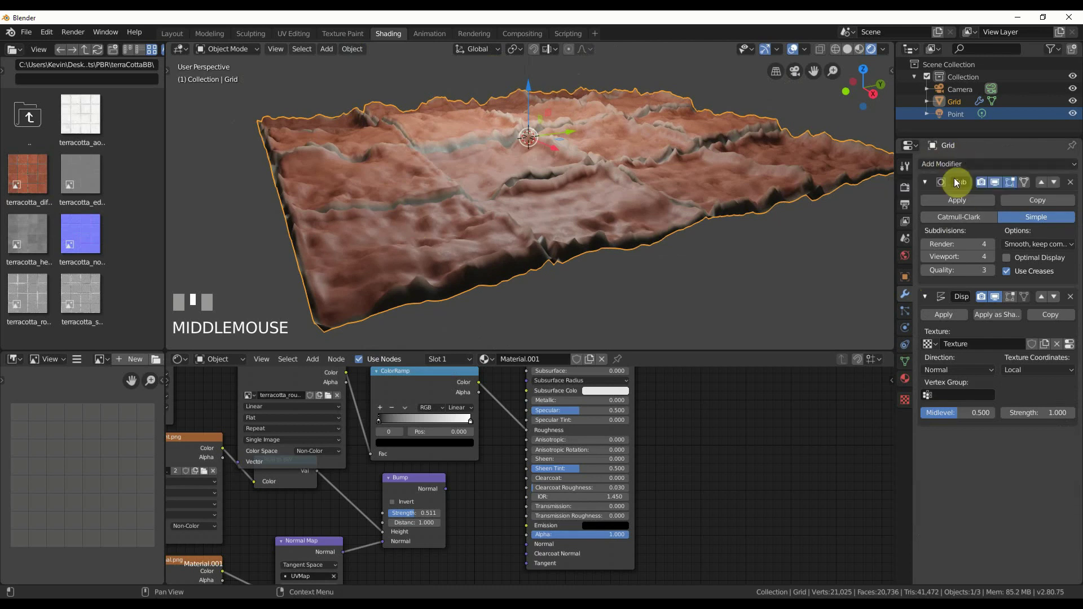
left_click(992, 259)
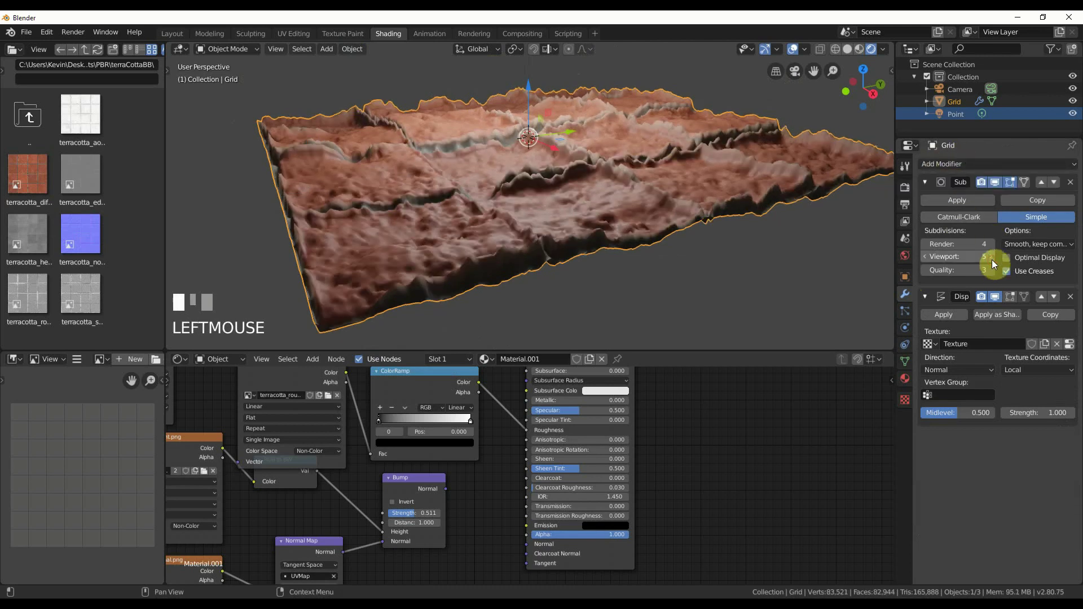
left_click(992, 258)
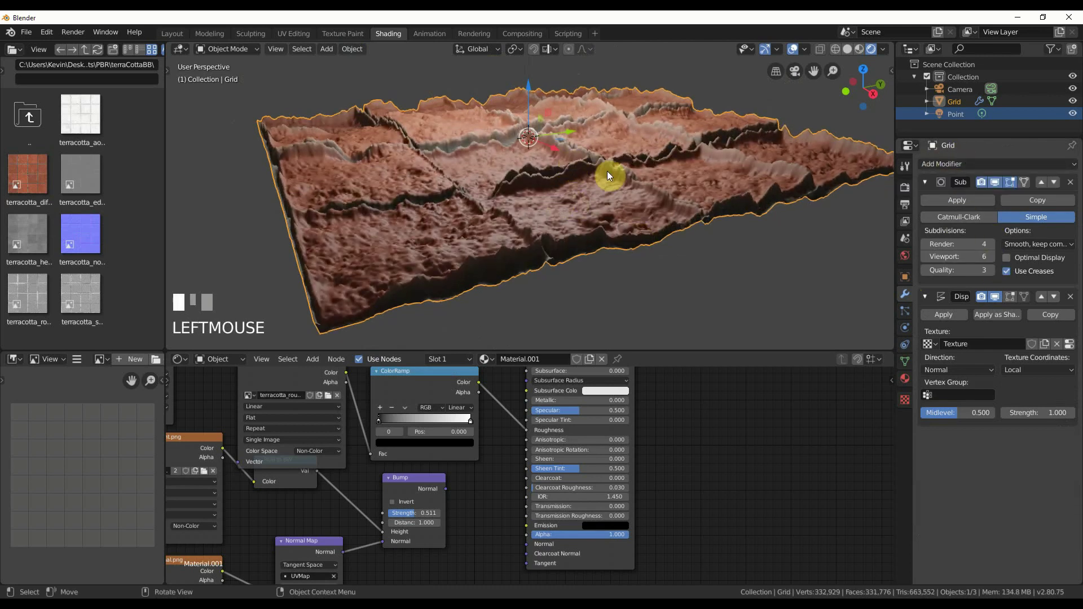
middle_click_drag(625, 280, 637, 282)
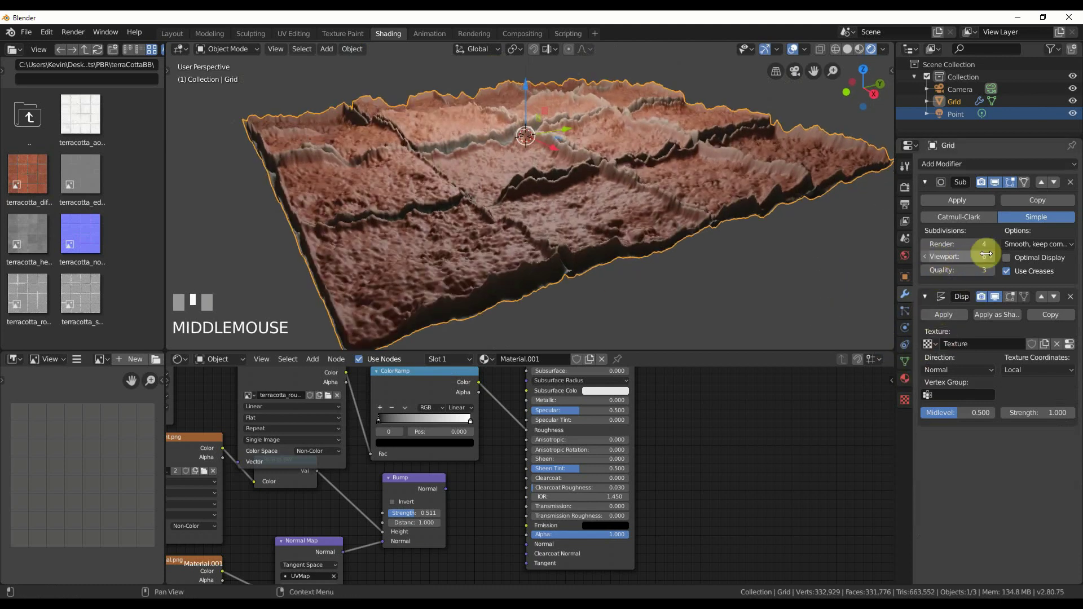
middle_click_drag(727, 254, 713, 257)
middle_click_drag(745, 305, 726, 303)
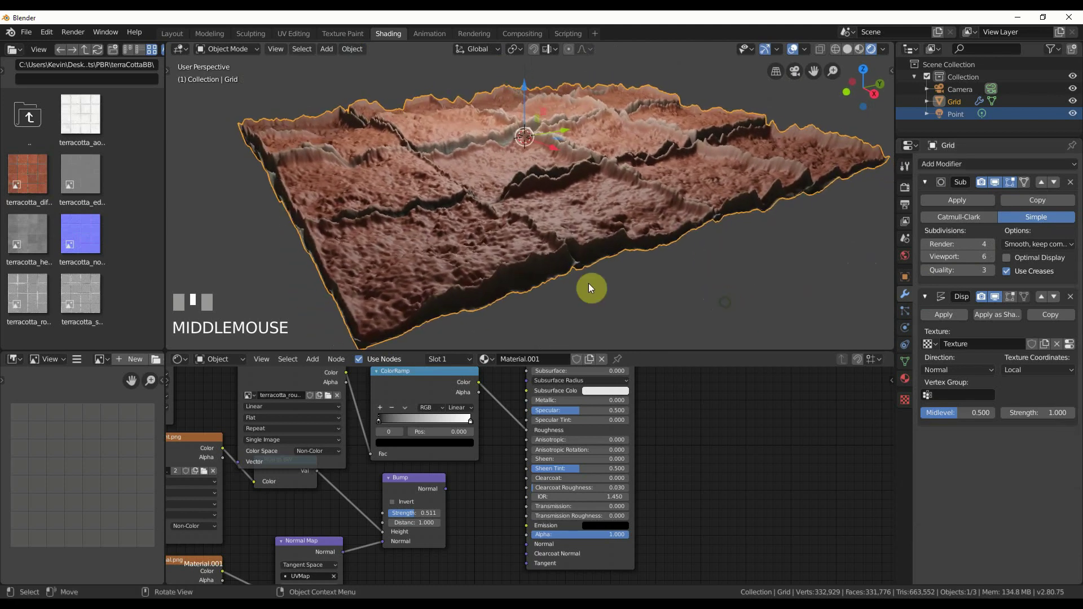
left_click(936, 256)
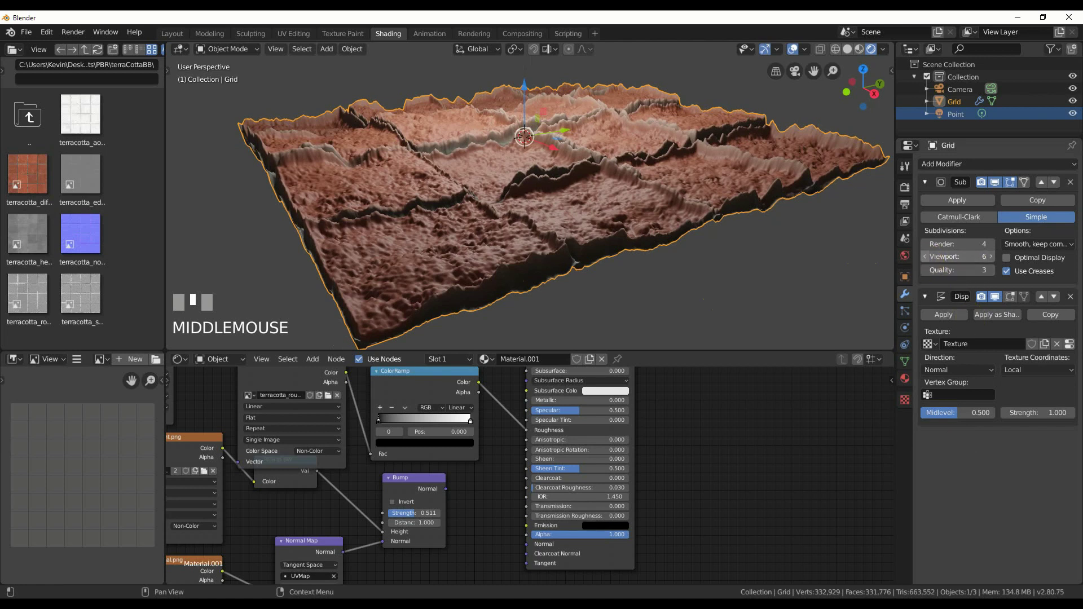
Step: Set the Displace modifier's Strength to -0.300 and inspect the tile relief from near and far
left_click_drag(1044, 415, 1005, 416)
middle_click_drag(742, 319, 553, 159)
scroll(738, 319, "down", 3)
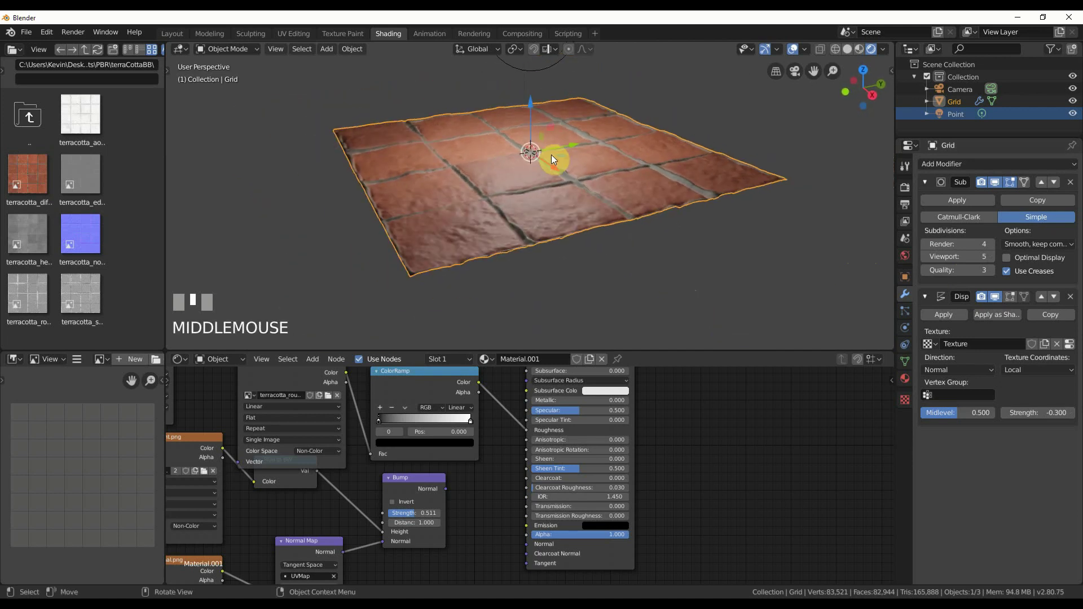
scroll(642, 215, "up", 3)
mouse_move(642, 214)
middle_mouse_down()
mouse_move(638, 198)
mouse_move(648, 220)
middle_mouse_up()
scroll(687, 245, "down", 4)
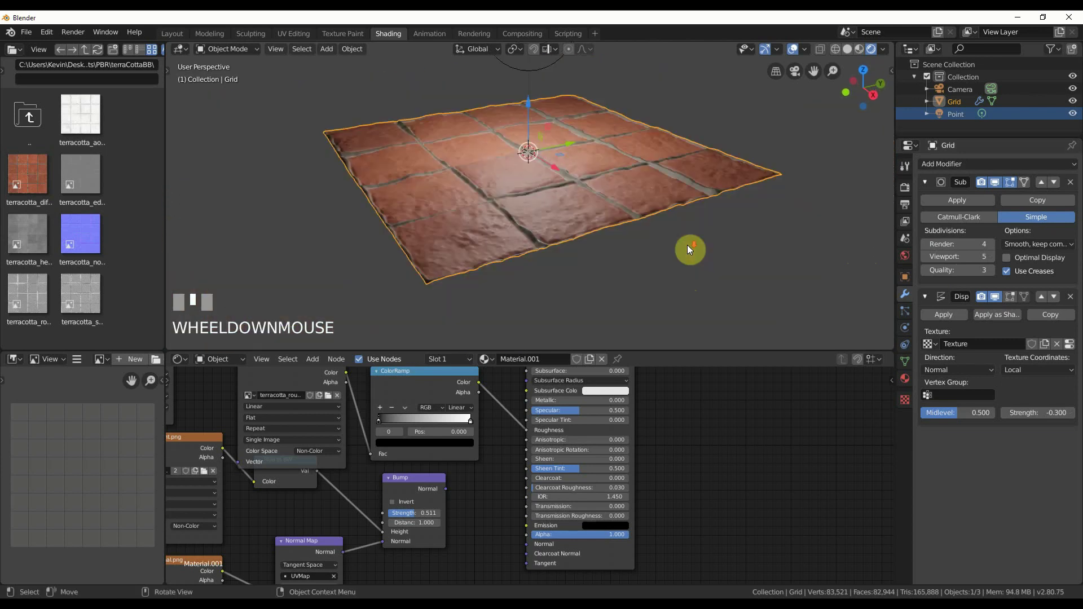
scroll(687, 245, "up", 1)
scroll(649, 501, "up", 1)
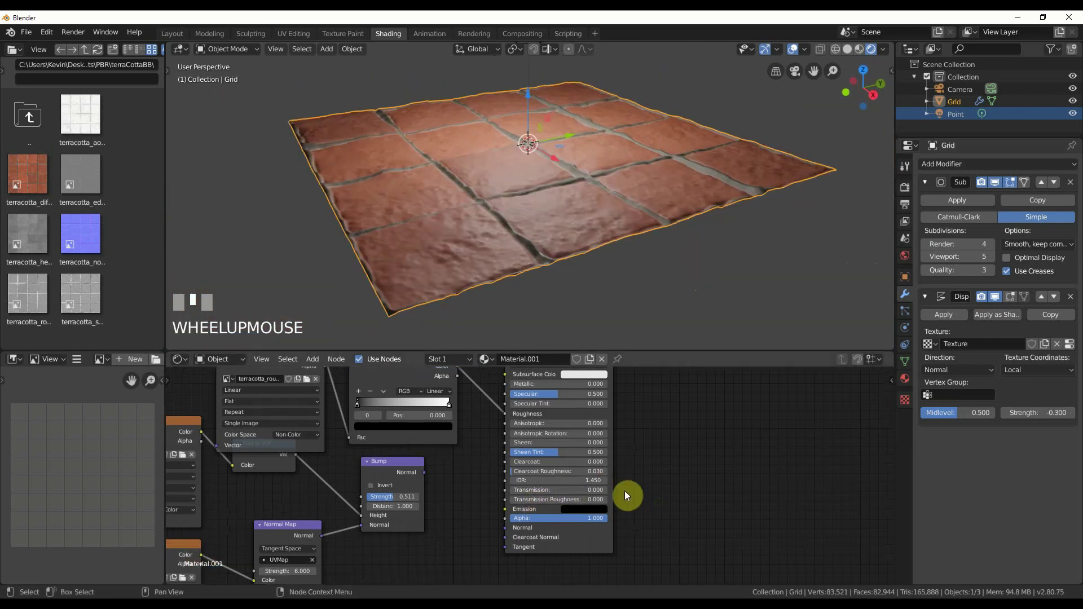
Step: Connect the Bump node's Normal output to the Principled BSDF's Normal input and inspect the surface
left_click_drag(426, 472, 505, 528)
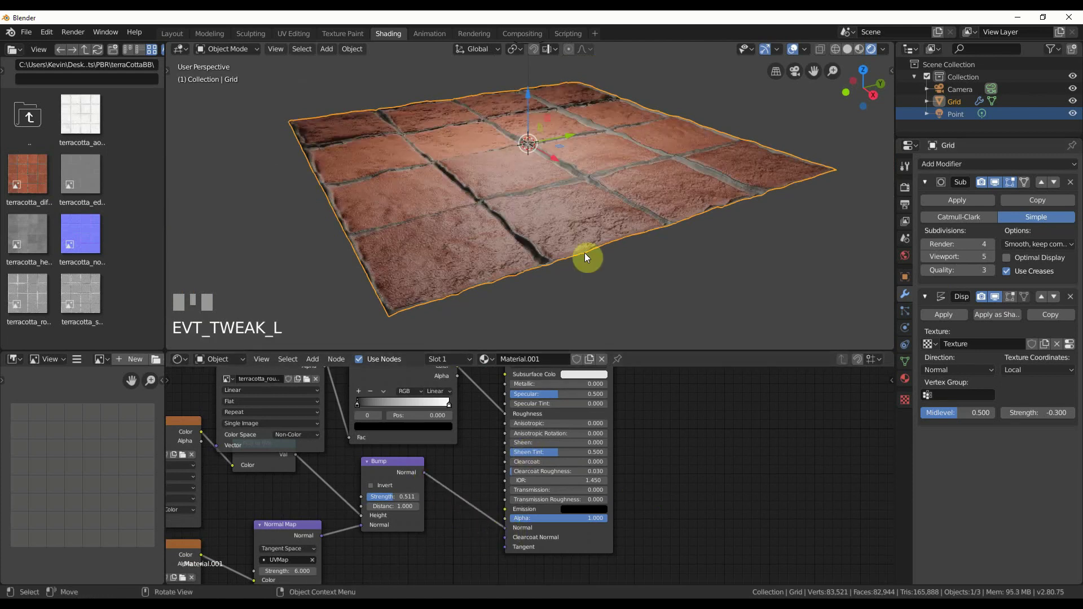
middle_click_drag(585, 253, 607, 229)
scroll(601, 243, "up", 5)
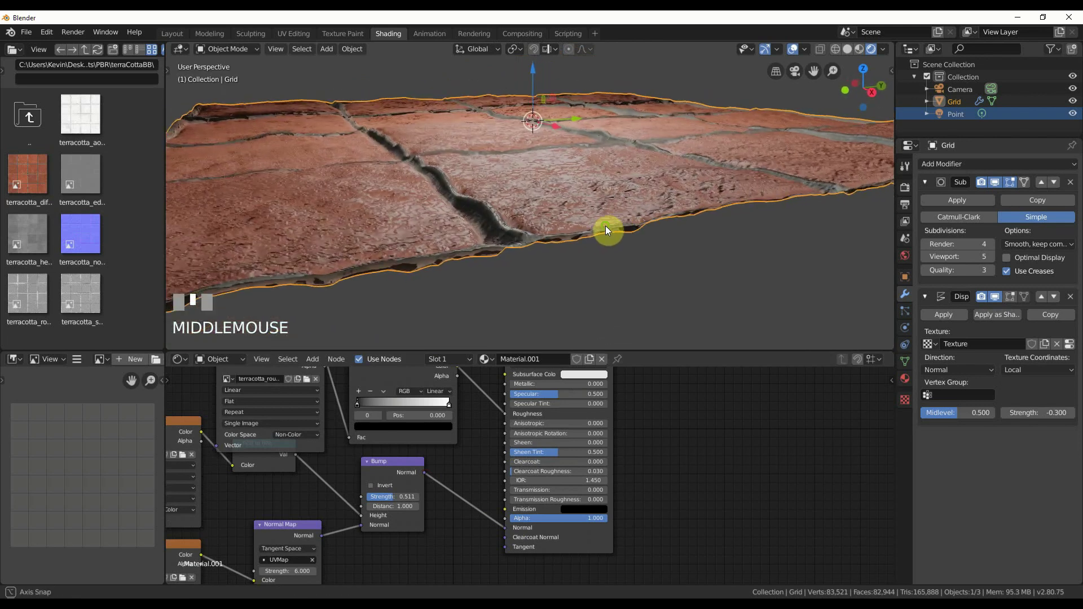
scroll(459, 189, "down", 6)
mouse_move(483, 181)
middle_mouse_down()
mouse_move(508, 179)
mouse_move(481, 189)
mouse_move(492, 177)
middle_mouse_up()
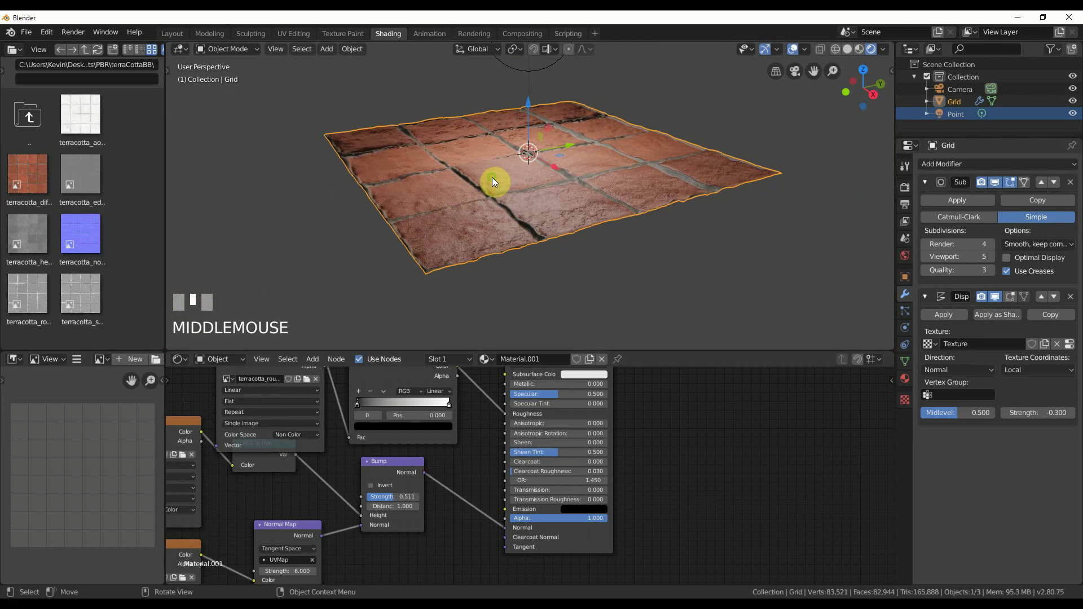
Step: Move the point light along the Y axis to about -0.668 m
left_click(956, 112)
middle_click_drag(590, 134, 559, 97, "shift")
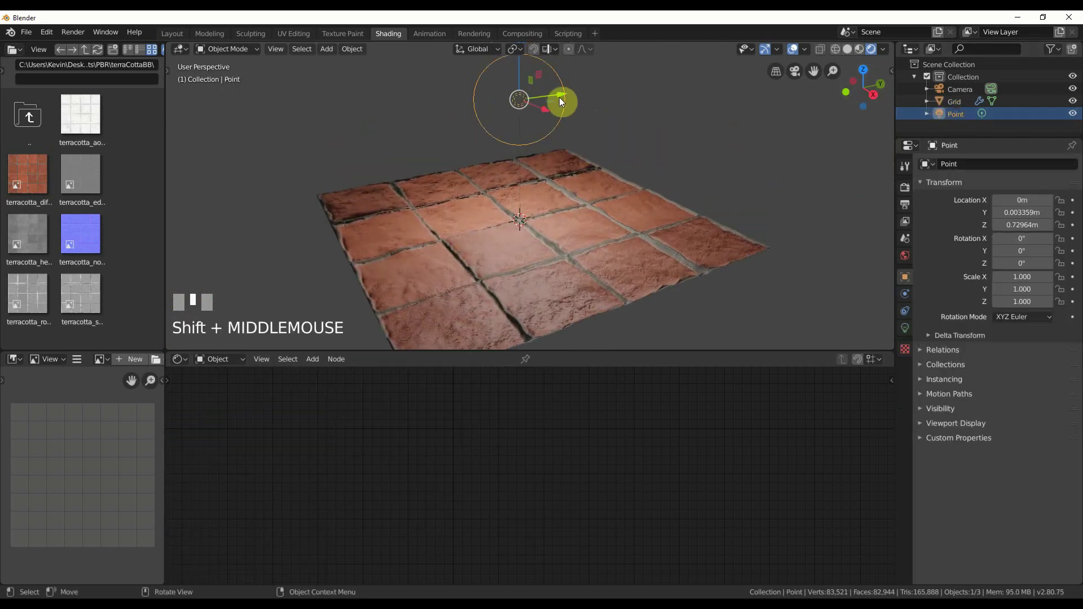
left_click_drag(560, 97, 447, 153)
middle_click_drag(504, 276, 516, 235, "shift")
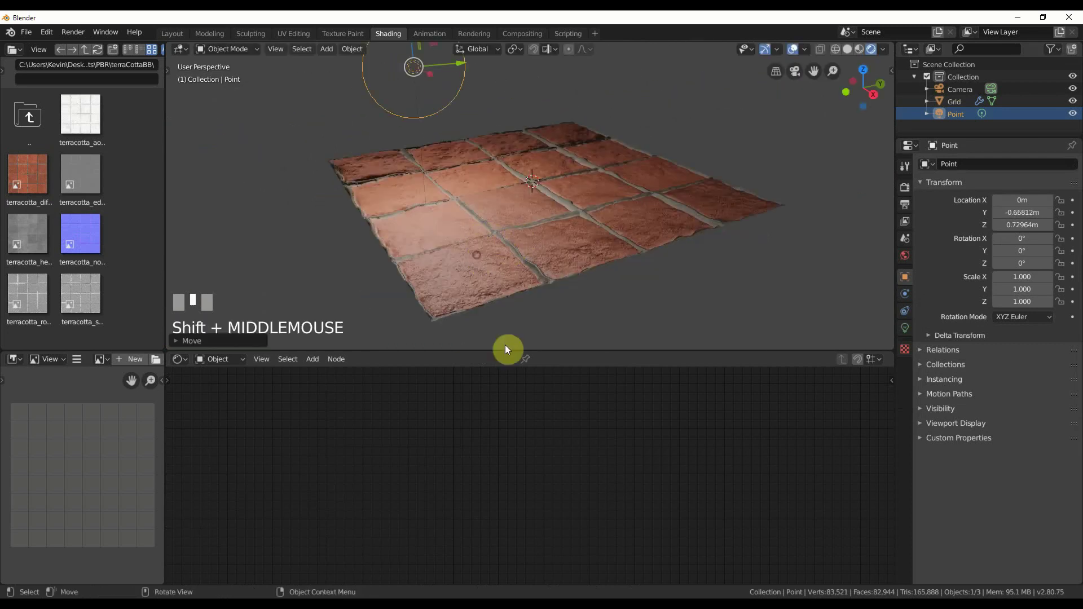
Step: Select the grid and disconnect the Normal Map node from the Bump node's Normal input
left_click(496, 276)
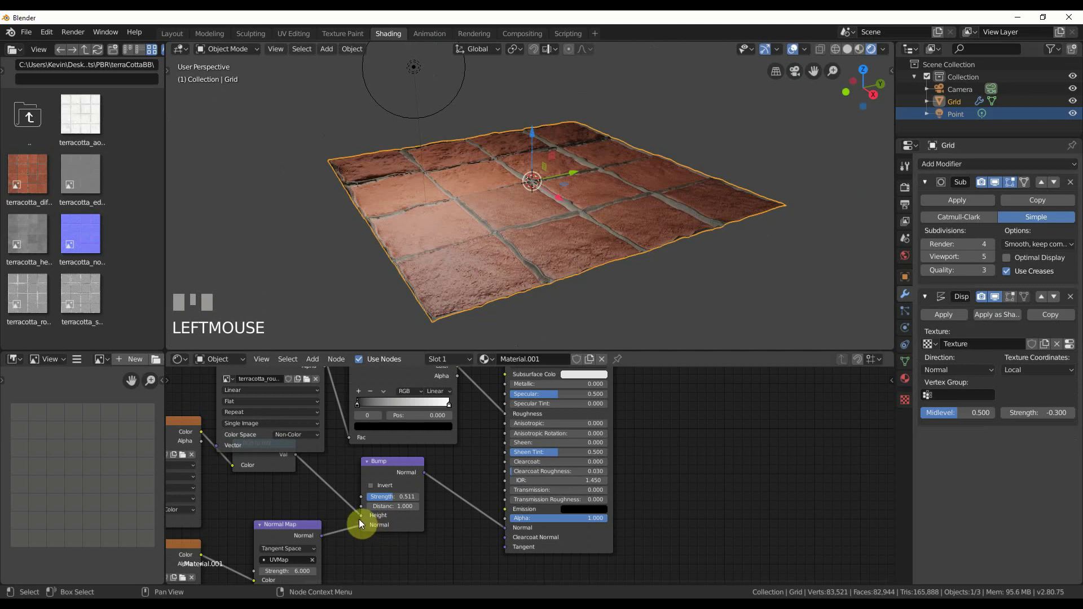
middle_click_drag(346, 515, 432, 505)
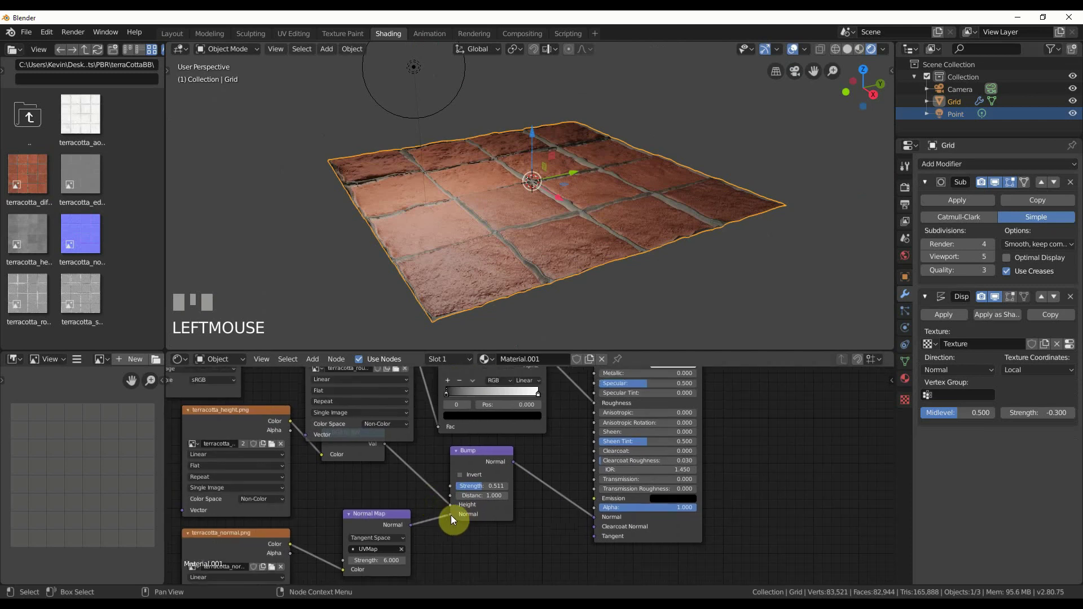
left_click_drag(451, 515, 441, 528)
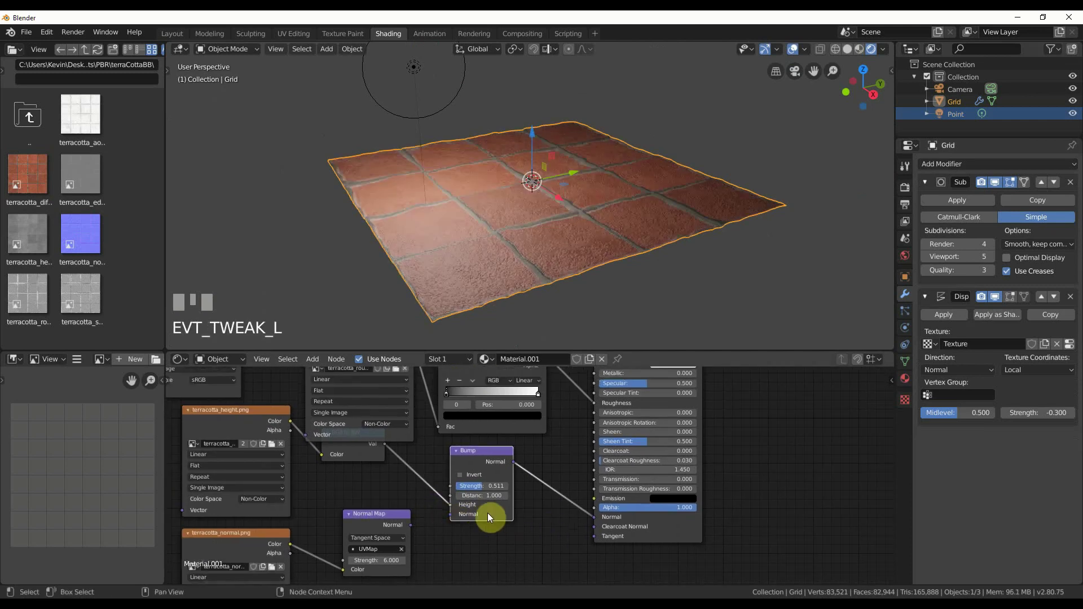
Step: Lower the Bump node's Strength to about 0.344 and check the tiles up close
mouse_move(483, 486)
left_mouse_down()
mouse_move(460, 486)
mouse_move(473, 485)
left_mouse_up()
scroll(568, 312, "up", 2)
middle_click_drag(568, 312, 565, 298)
scroll(668, 273, "down", 4)
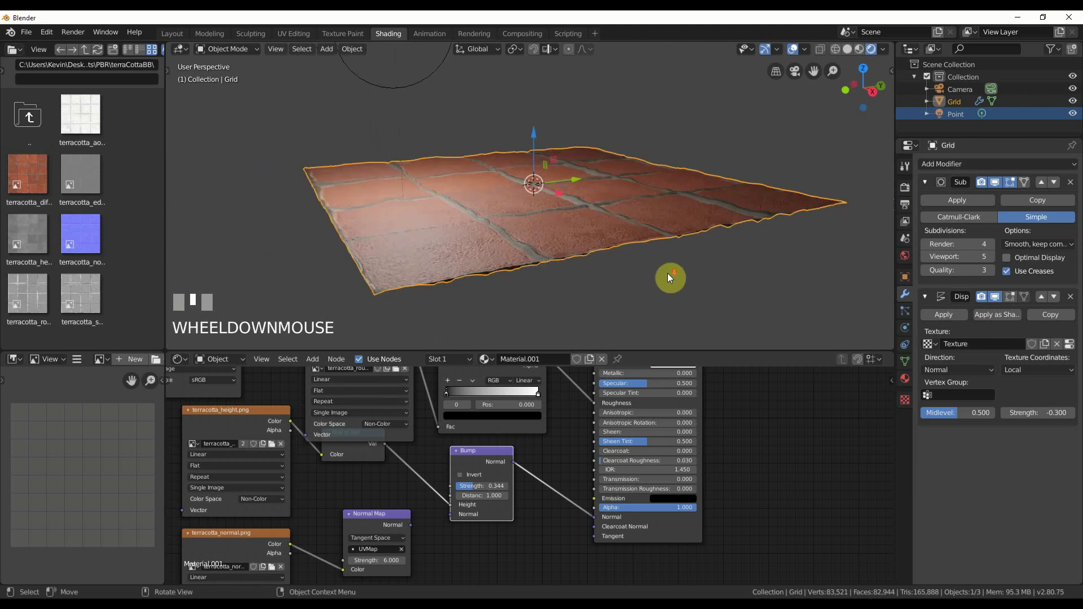
Step: Switch the render engine to Cycles and inspect the rendered tiles from a low angle
left_click(905, 187)
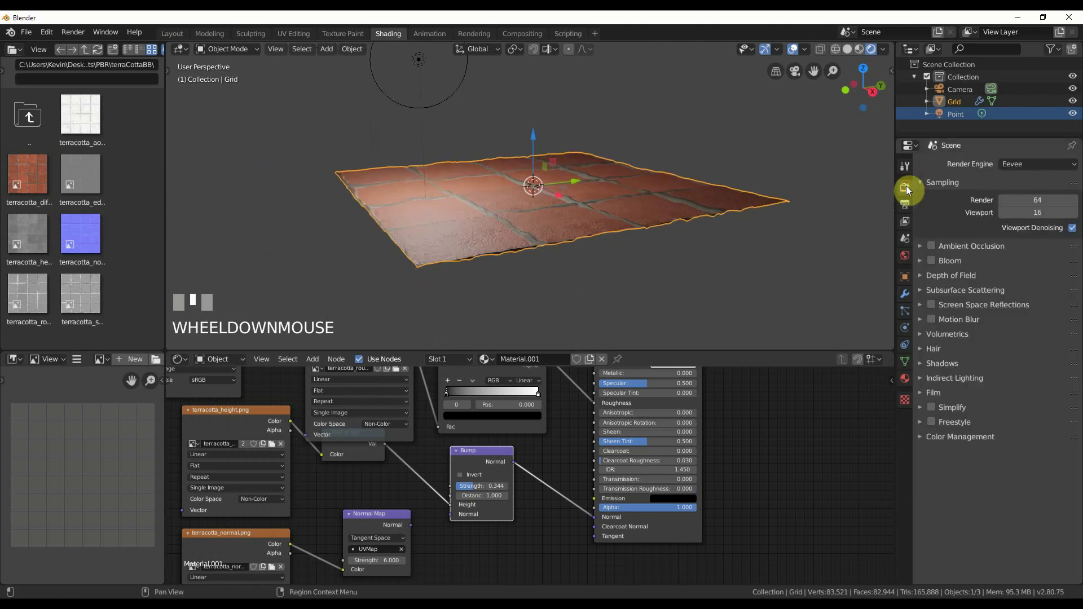
left_click(1020, 164)
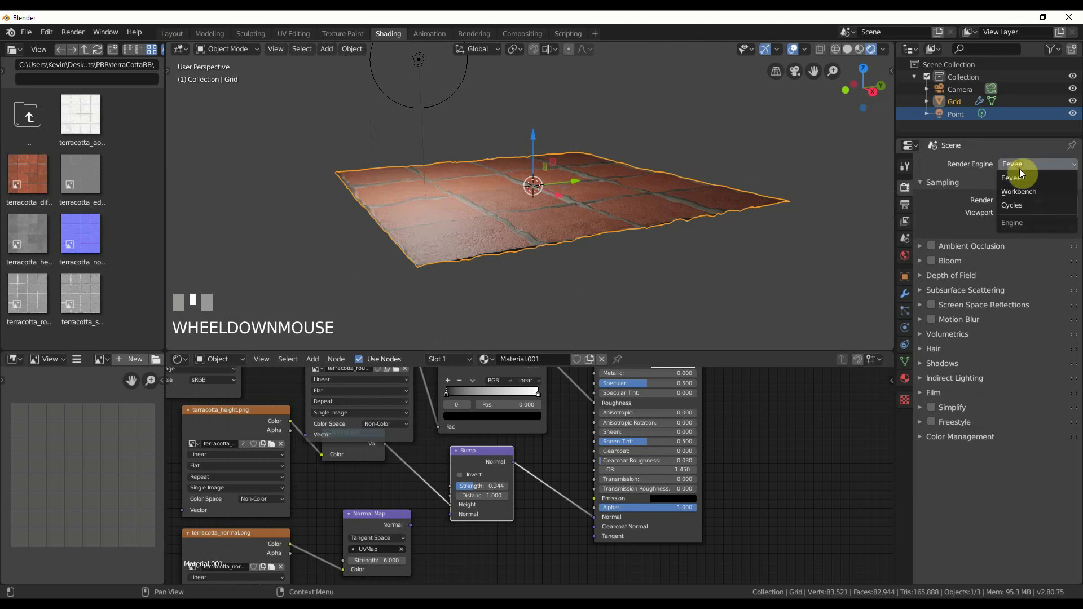
left_click(1028, 201)
scroll(611, 247, "up", 5)
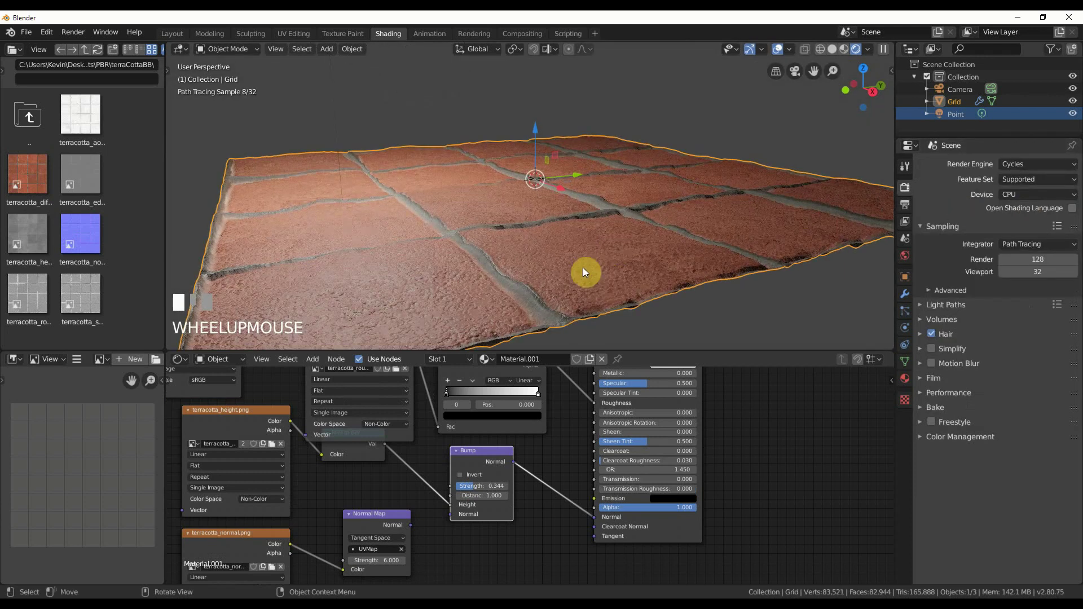
middle_click_drag(583, 268, 563, 253)
scroll(564, 253, "down", 3)
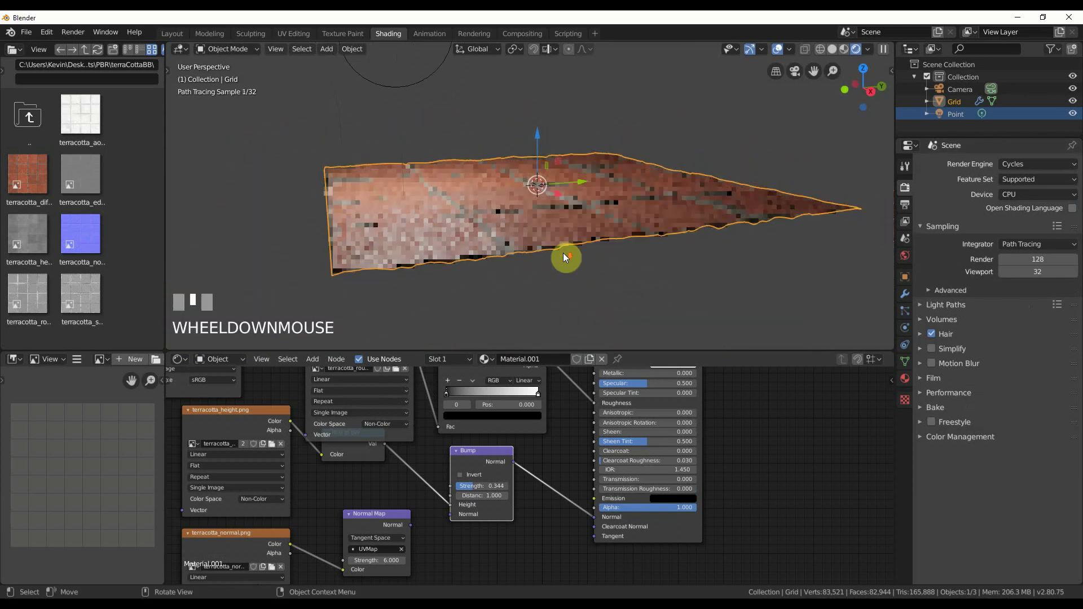
scroll(563, 253, "up", 3)
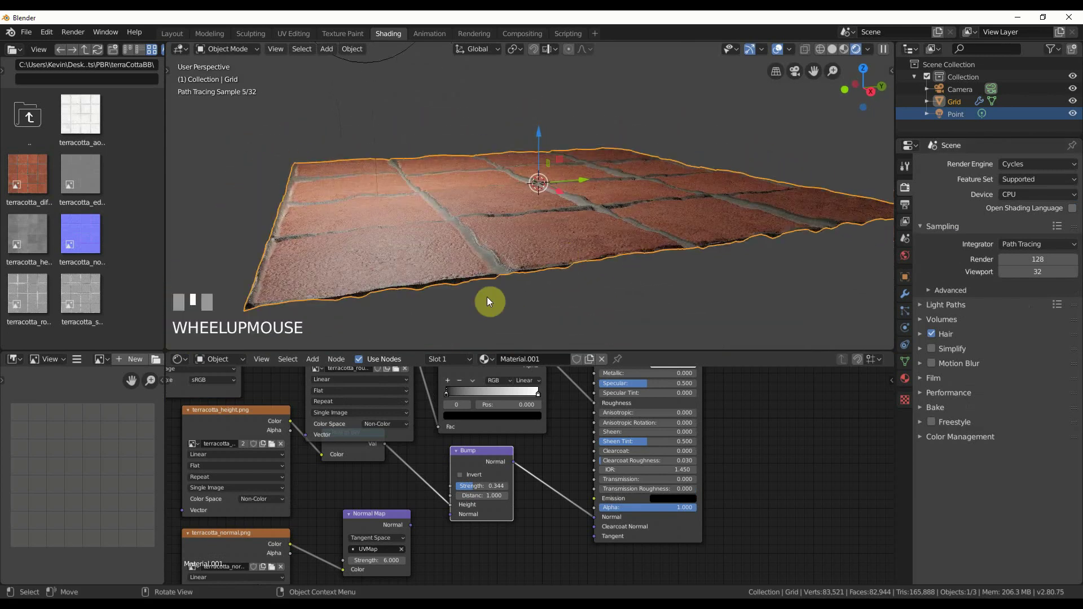
Step: Move the Material Output node farther away from the Principled BSDF to make room between them
middle_click_drag(745, 428, 649, 462)
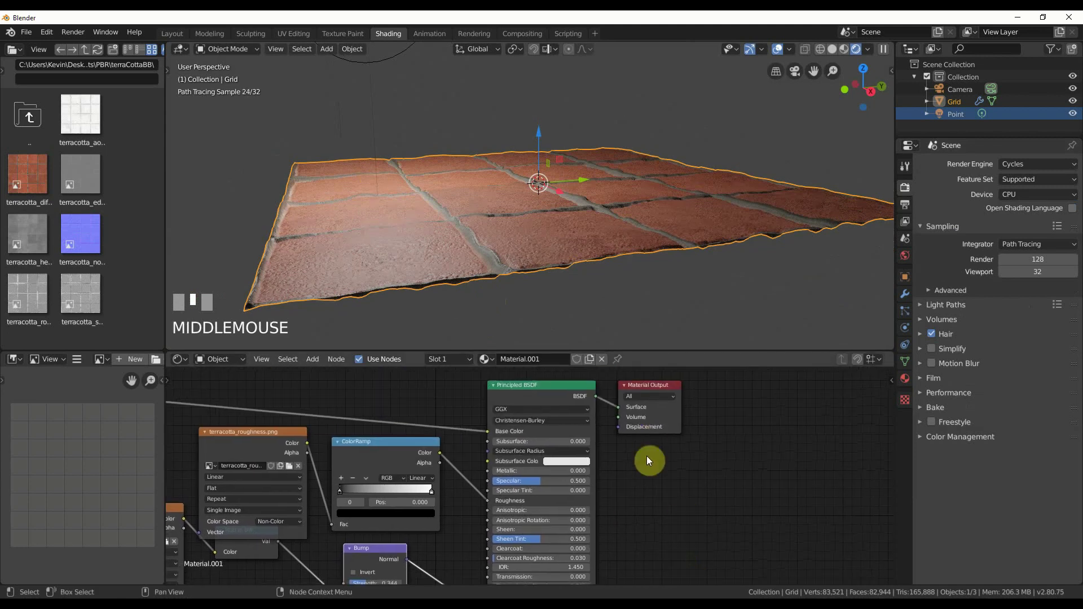
left_click_drag(656, 425, 757, 425)
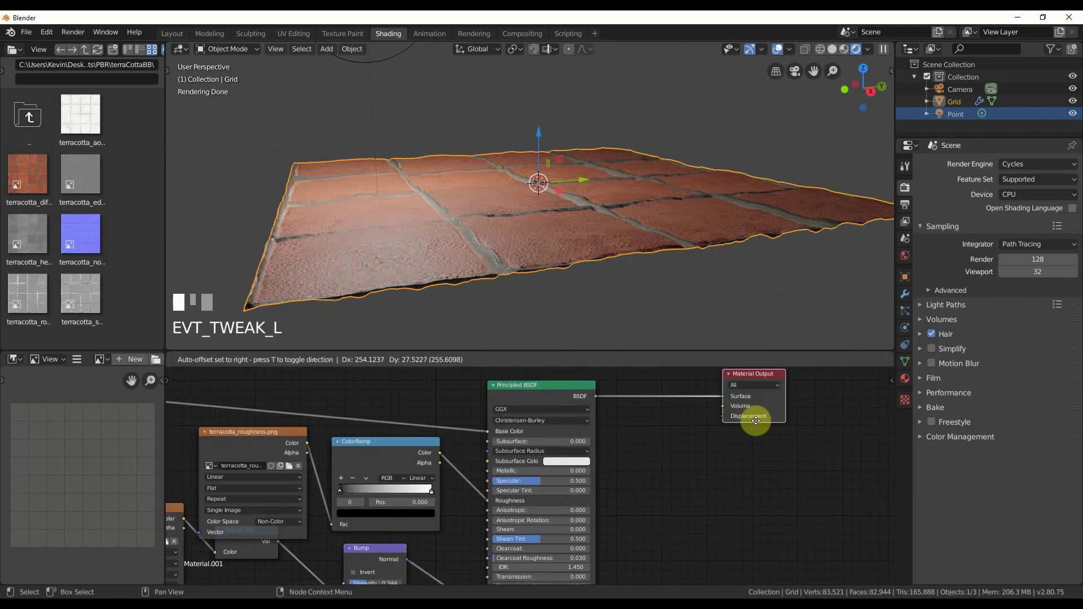
middle_click_drag(715, 441, 672, 455)
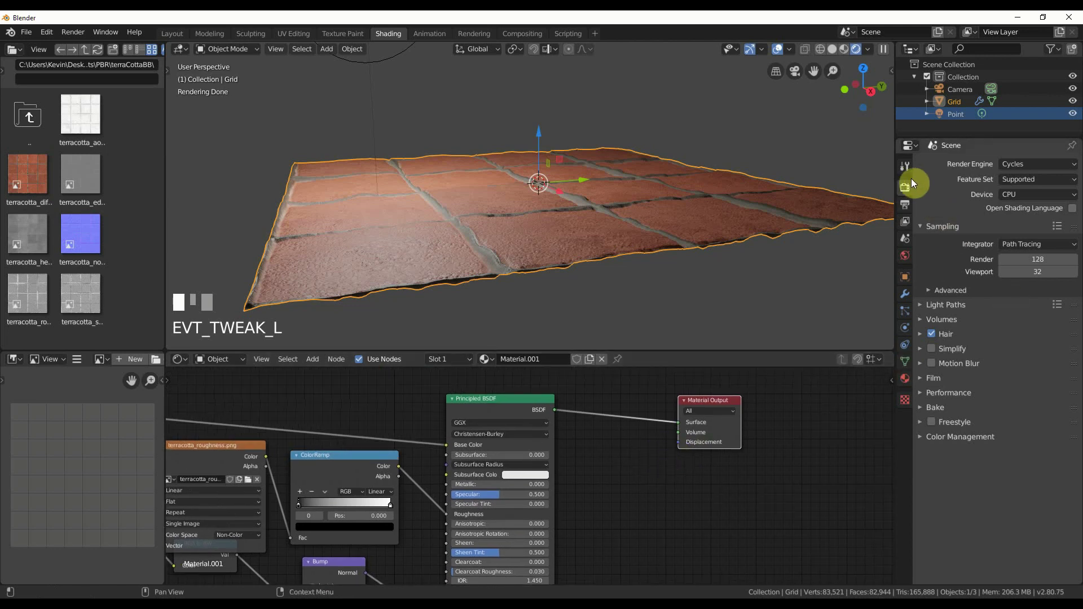
Step: Remove the Displace modifier from the grid, keeping the Subdivision modifier
left_click(905, 295)
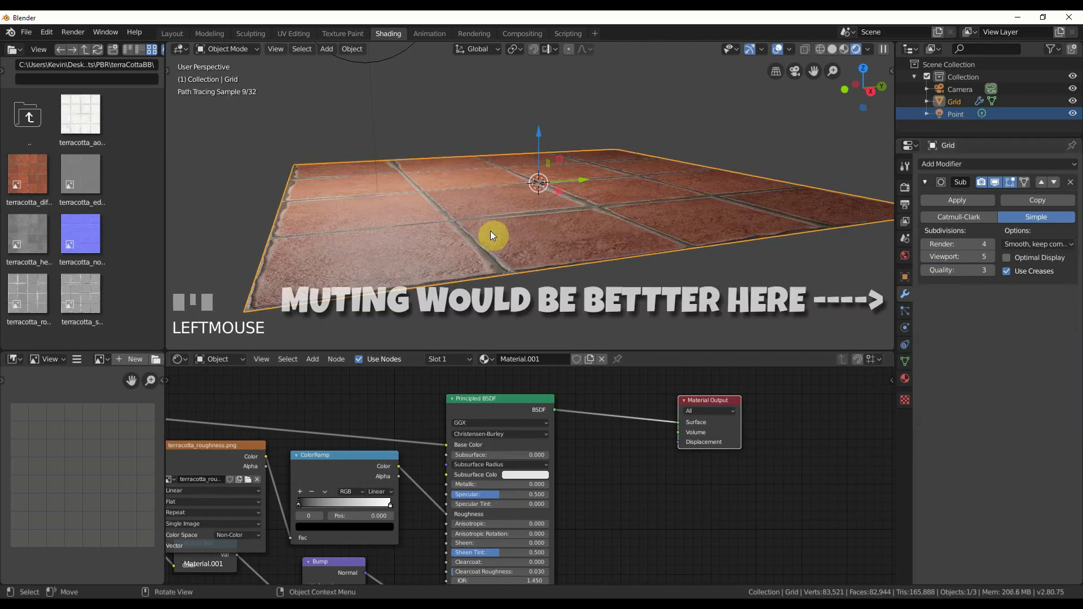
middle_click_drag(558, 292, 564, 299)
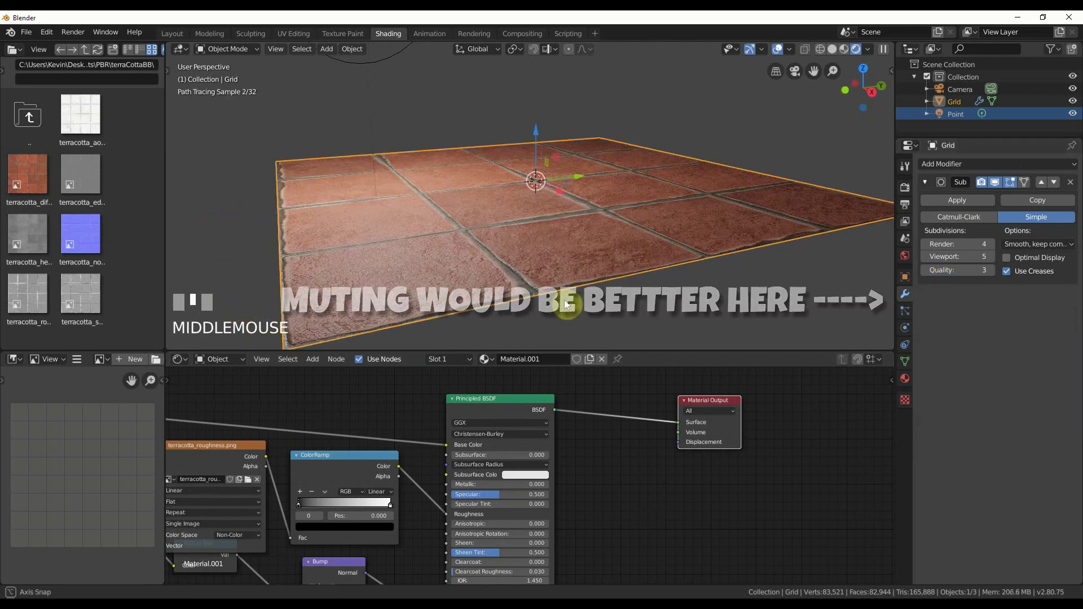
Step: Disconnect the Bump node's Normal output from the Principled BSDF's Normal input
scroll(603, 514, "down", 2)
middle_click_drag(603, 513, 636, 452)
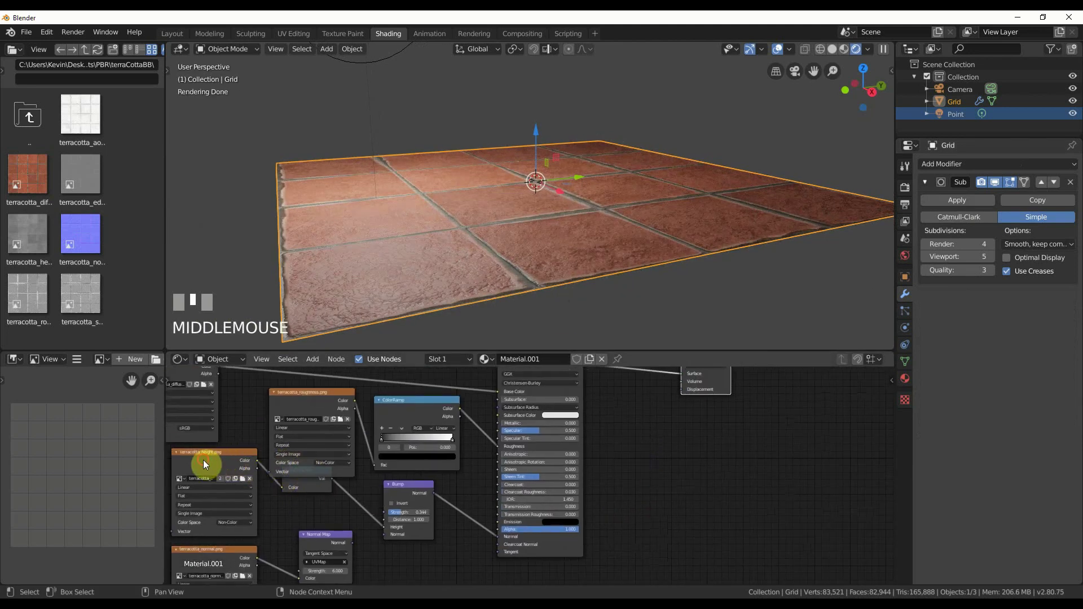
left_click_drag(214, 458, 210, 462)
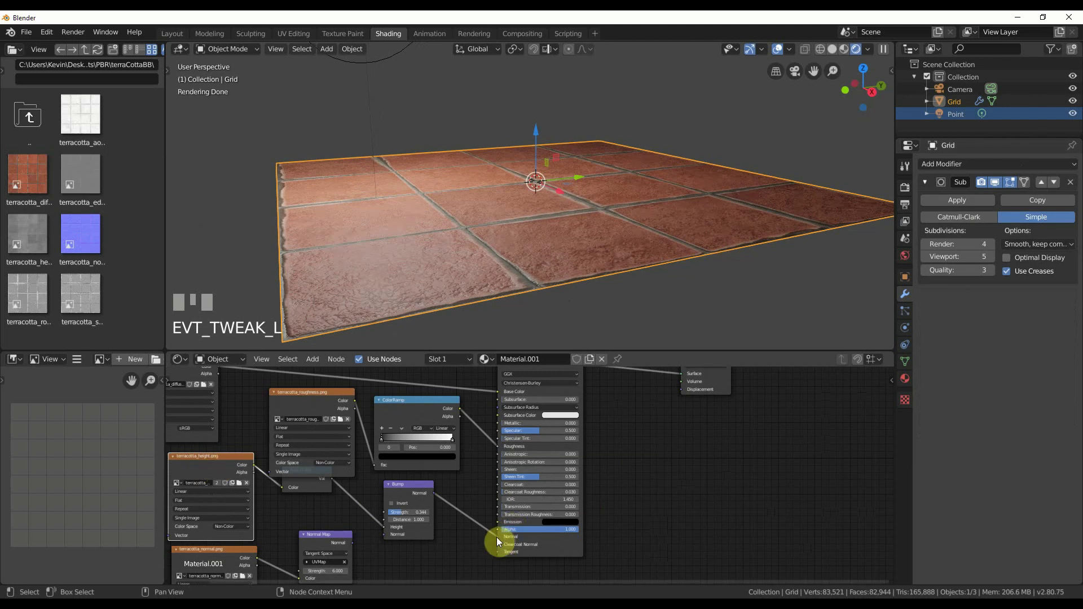
left_click_drag(497, 537, 471, 551)
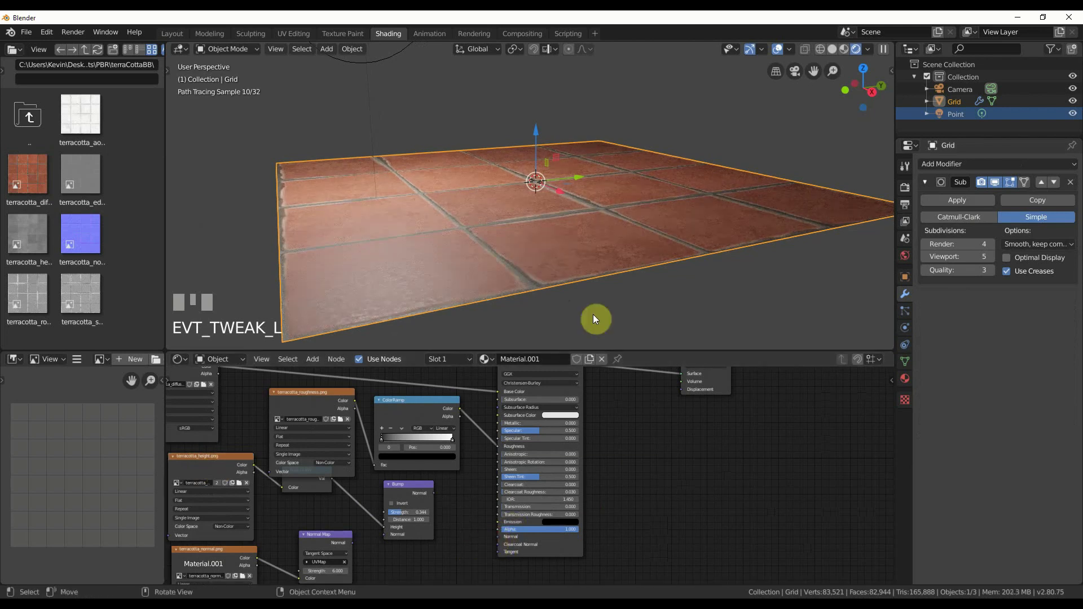
Step: Duplicate the terracotta_height.png texture node, place it beside the Principled BSDF, and move the Material Output farther away to make room
middle_click_drag(727, 409, 711, 453)
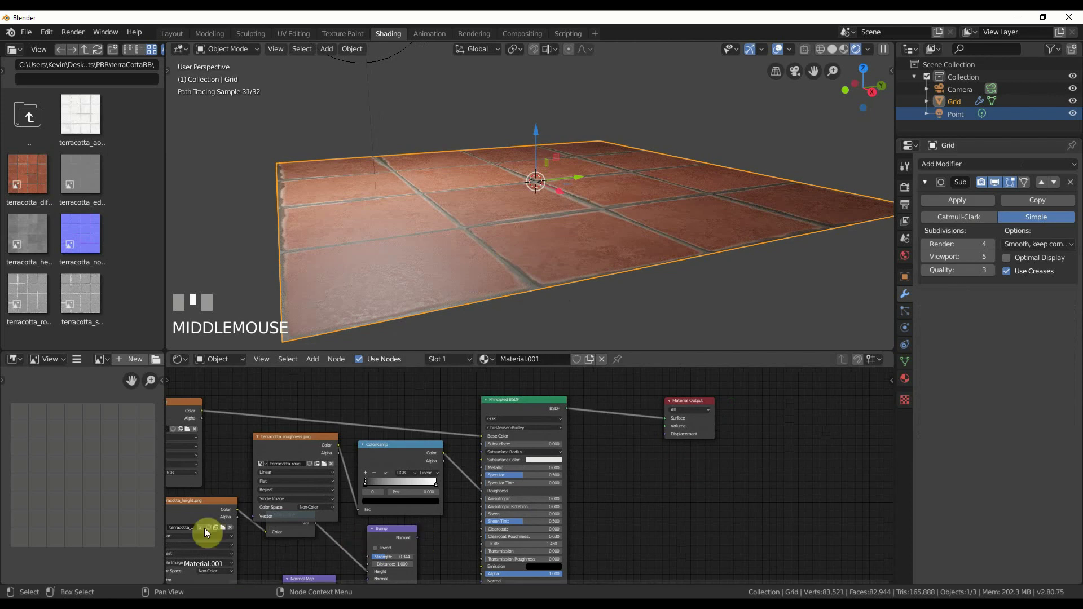
left_click(189, 508)
key("shift+d")
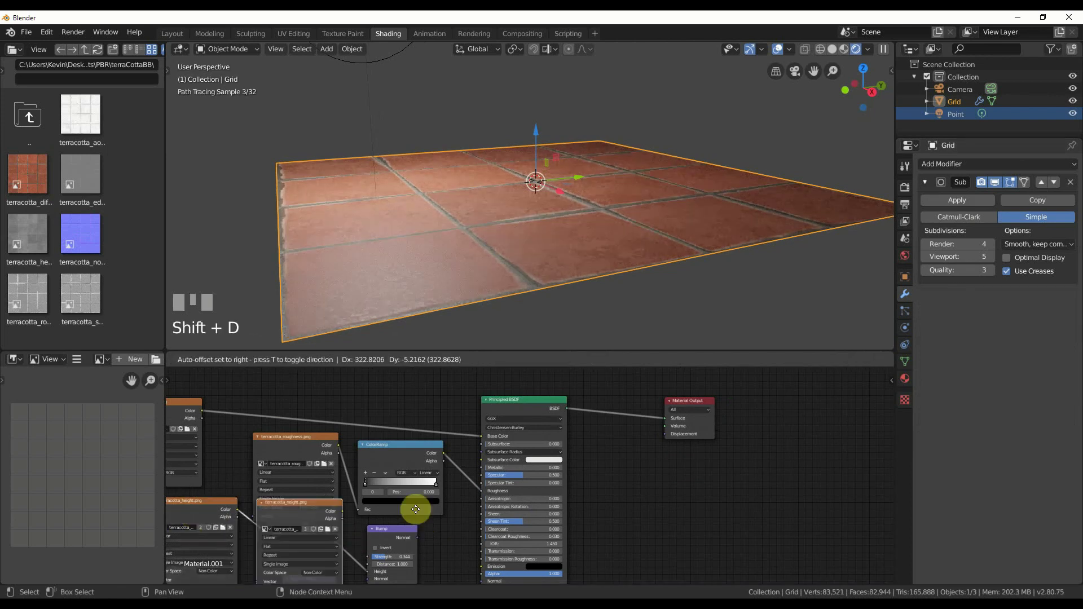
left_click(605, 478)
left_click_drag(689, 420, 765, 420)
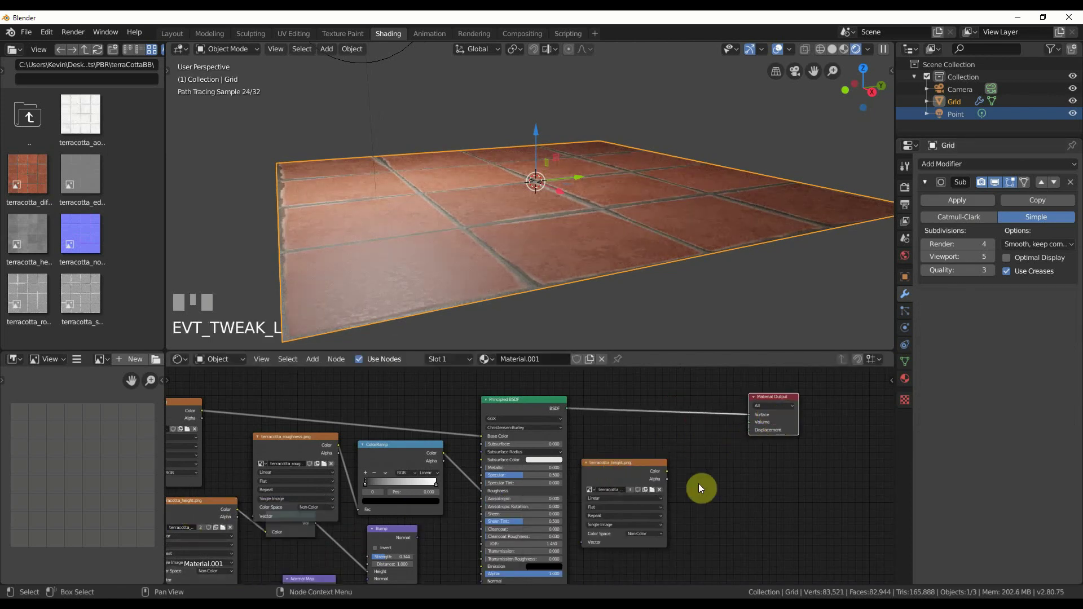
middle_click_drag(699, 486, 596, 450)
scroll(540, 491, "up", 2)
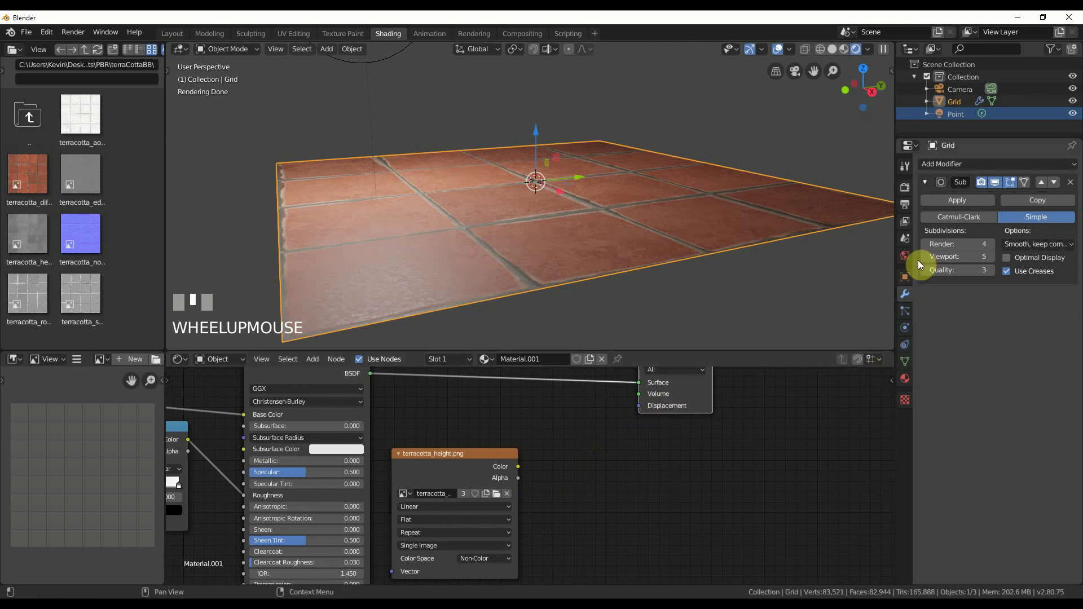
Step: Set the Cycles render device to GPU Compute
left_click(906, 188)
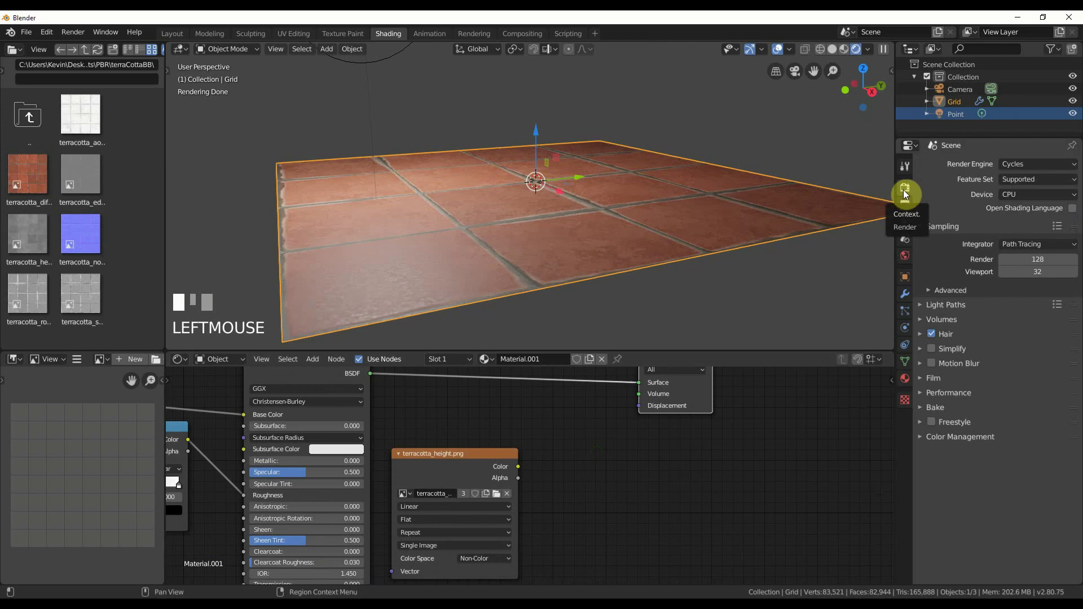
left_click(1016, 194)
left_click(1017, 221)
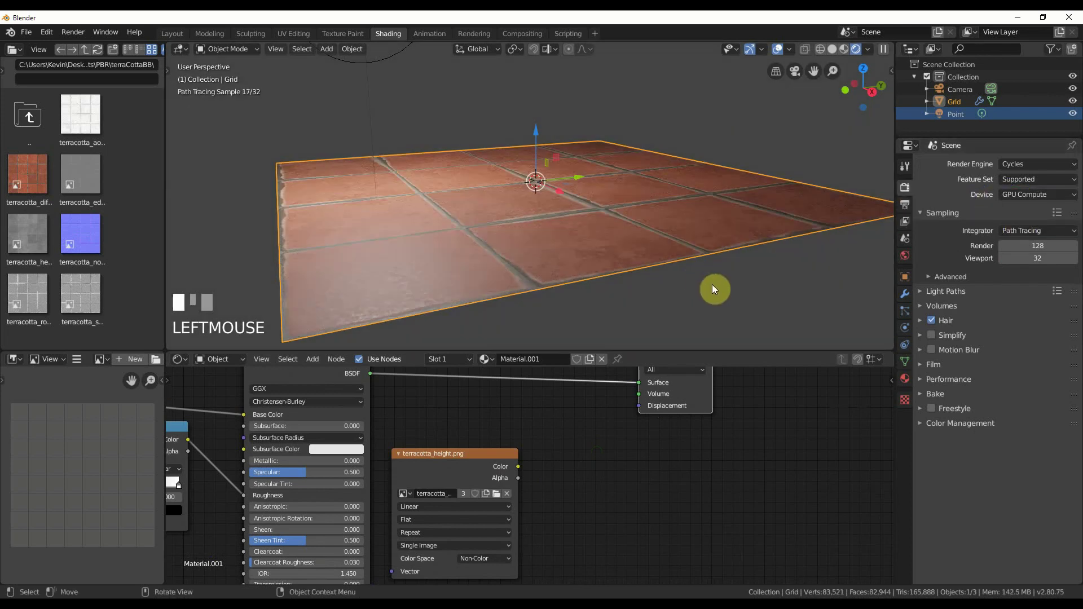
Step: Set the Cycles feature set to Experimental and enable Adaptive subdivision on the grid's Subdivision modifier
left_click(1017, 178)
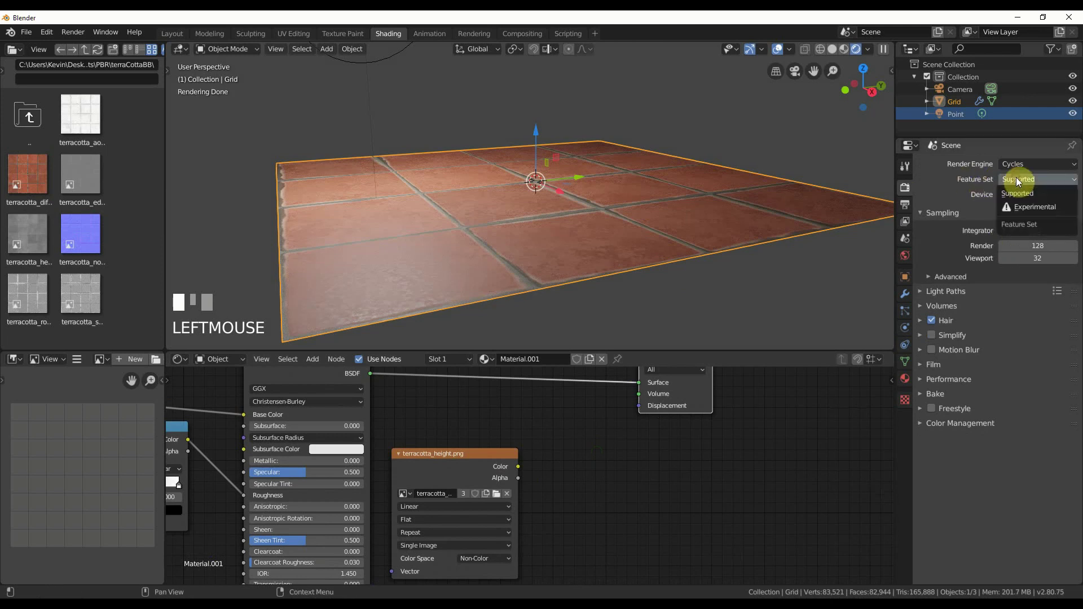
left_click(1014, 207)
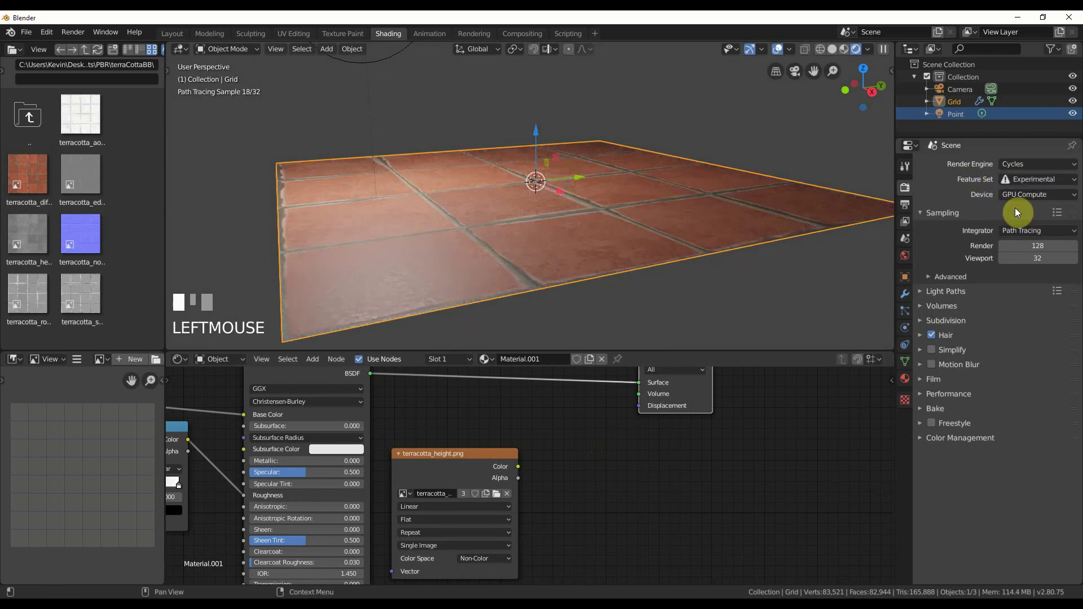
left_click(904, 295)
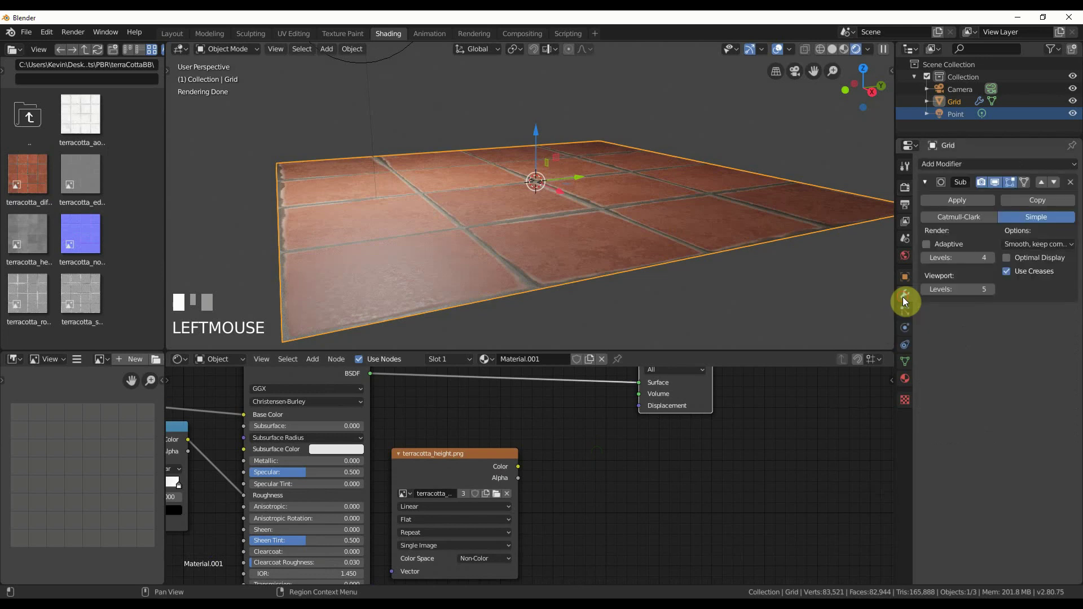
left_click(927, 244)
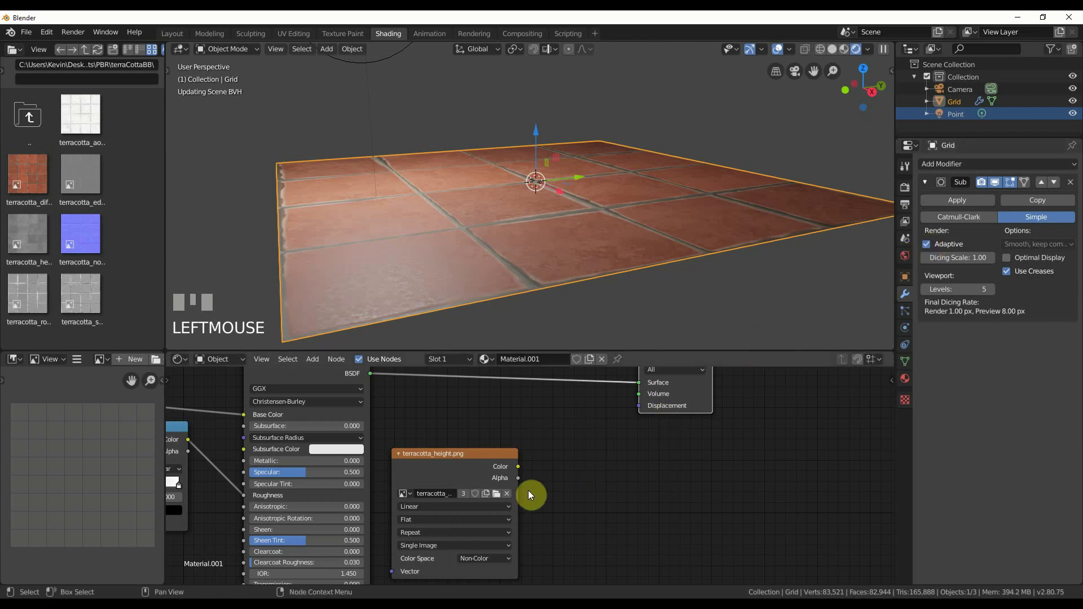
Step: Add a vector Displacement node between the duplicated terracotta_height.png texture and the Material Output
left_click_drag(518, 467, 570, 450)
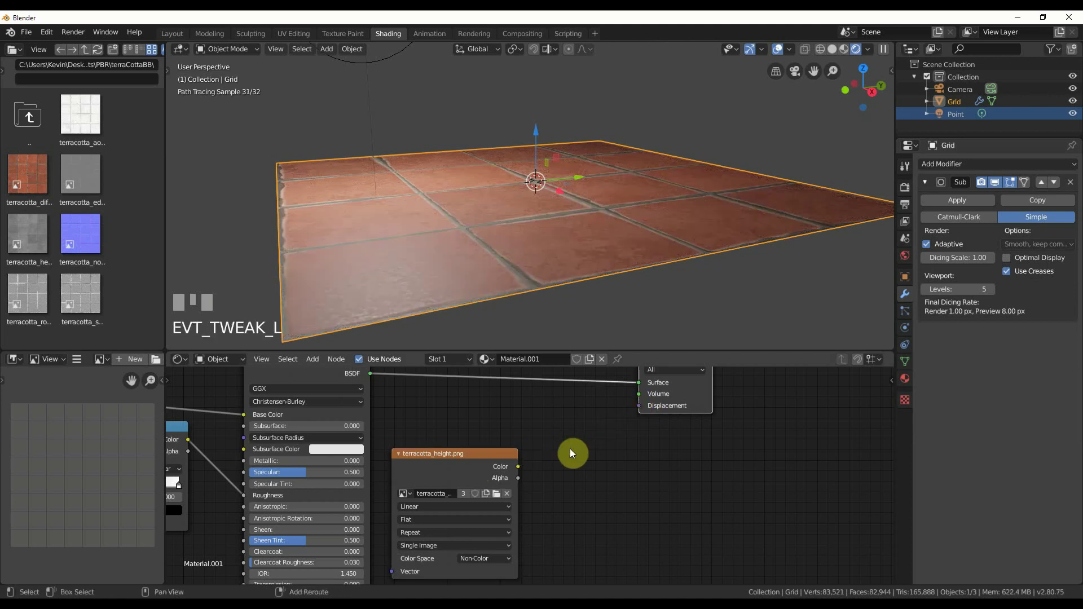
middle_click_drag(569, 506, 483, 491)
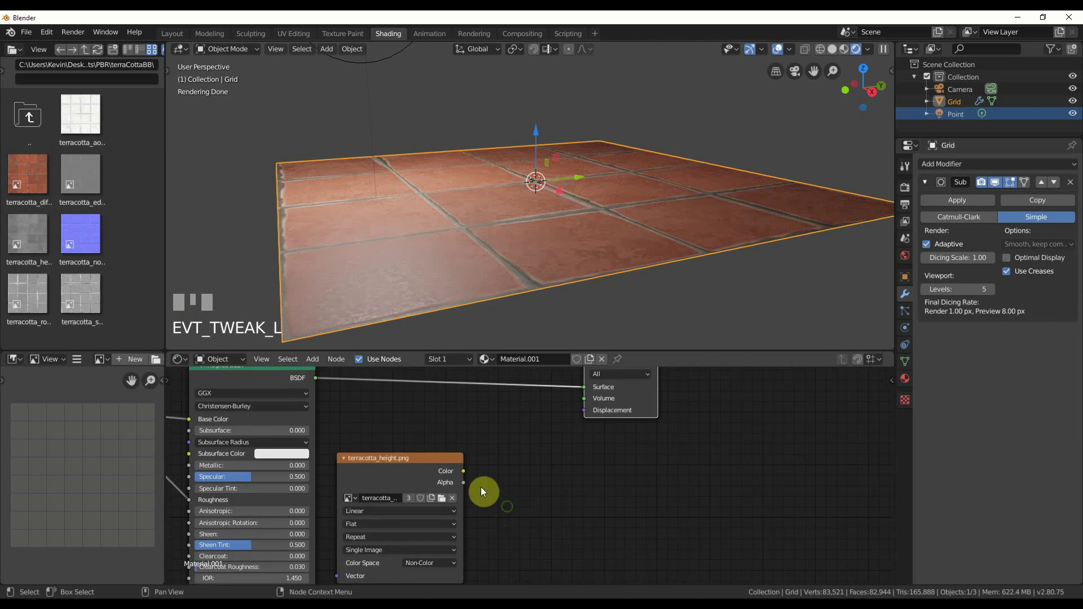
left_click(314, 359)
mouse_move(339, 452)
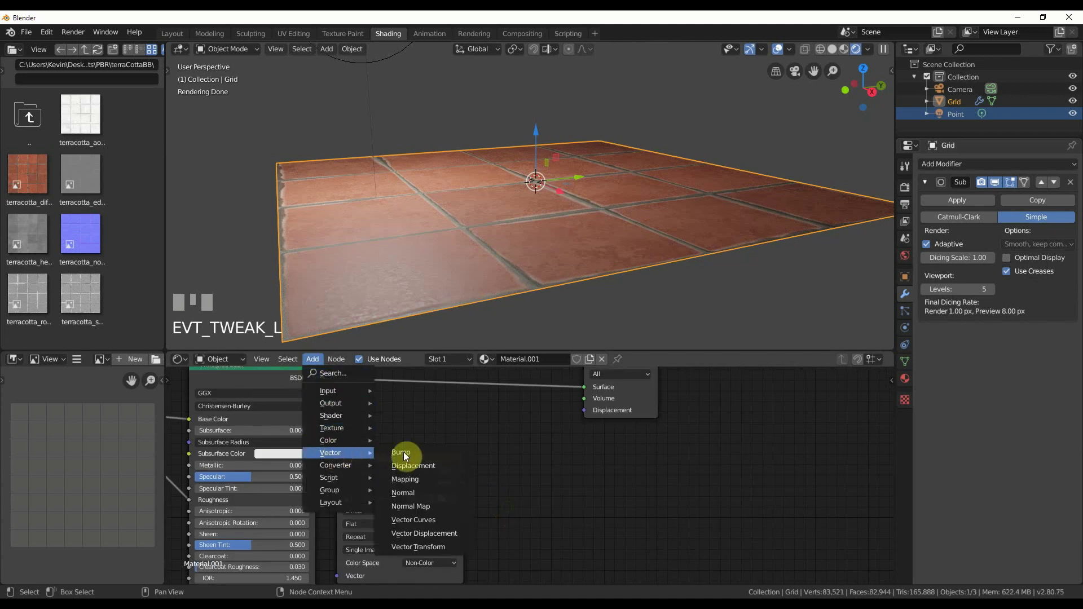
left_click(414, 465)
left_click(564, 441)
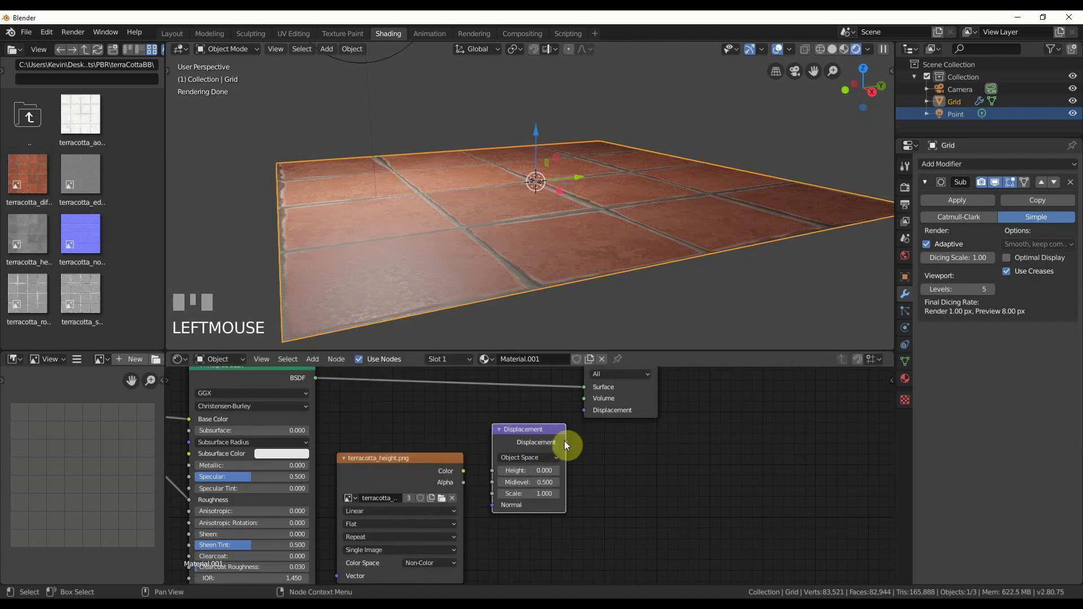
Step: Link the Displacement node to the Material Output's Displacement input and the height texture's Color to the node's Height
left_click_drag(567, 442, 587, 413)
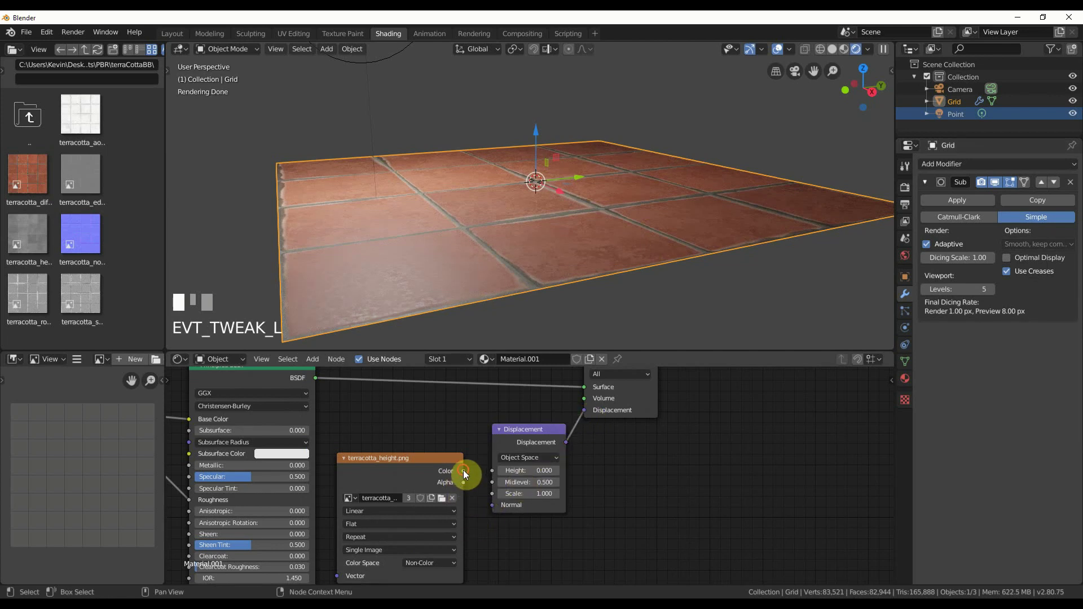
left_click_drag(463, 471, 492, 471)
key("Return")
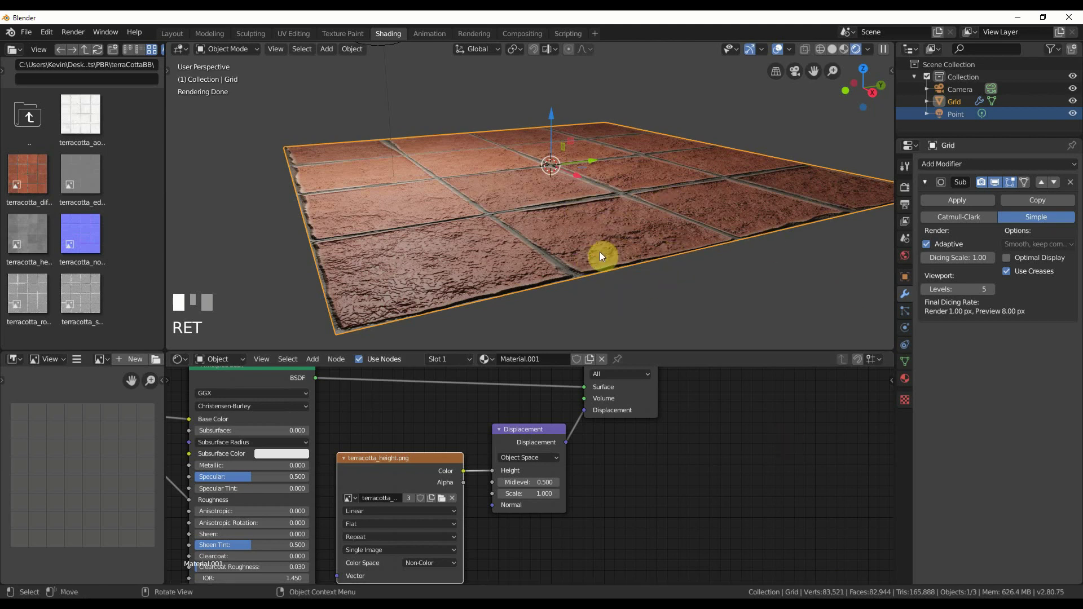
Step: Set the surface displacement method in the material settings of Material.001 to Displacement Only
left_click(906, 398)
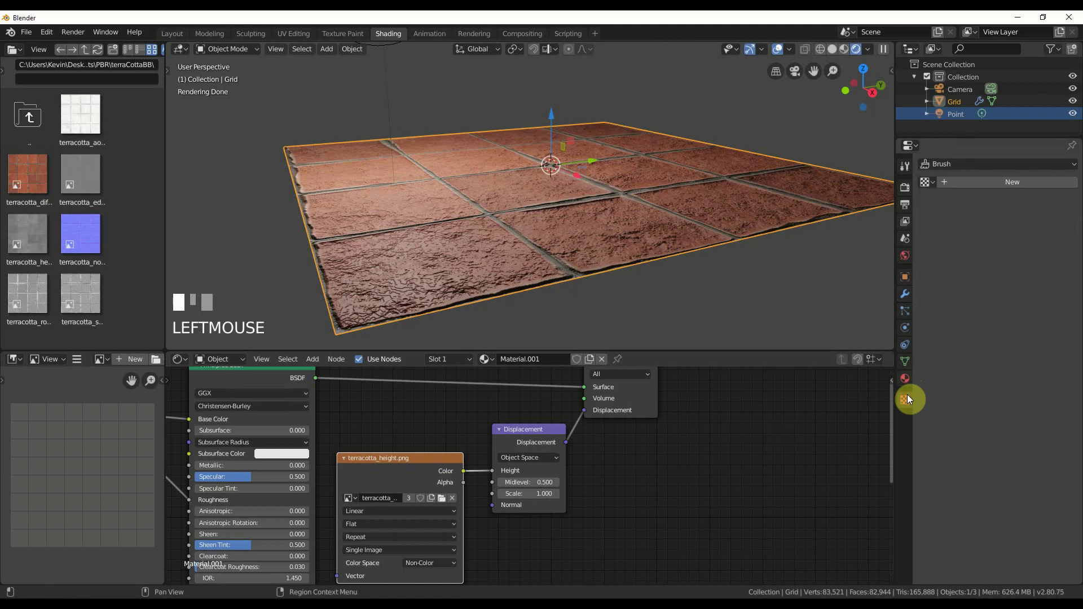
left_click(905, 379)
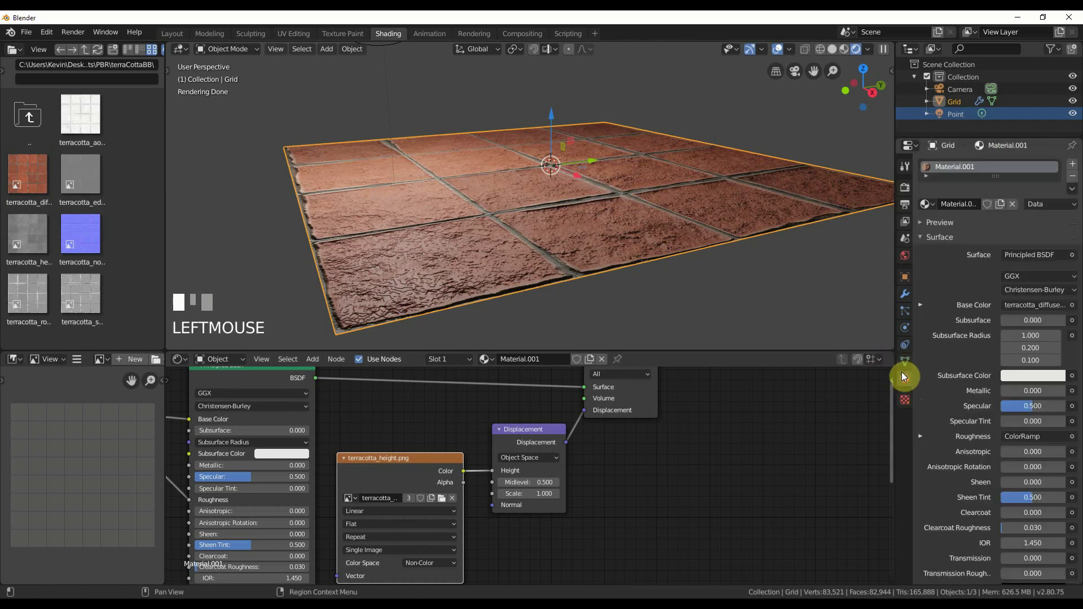
scroll(932, 437, "down", 6)
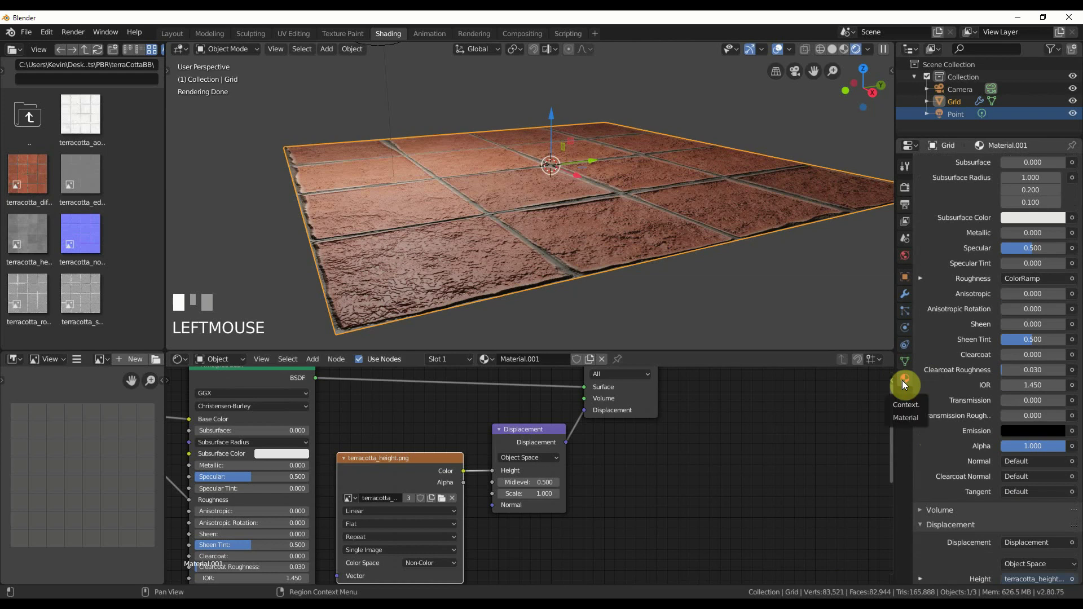
scroll(954, 563, "down", 8)
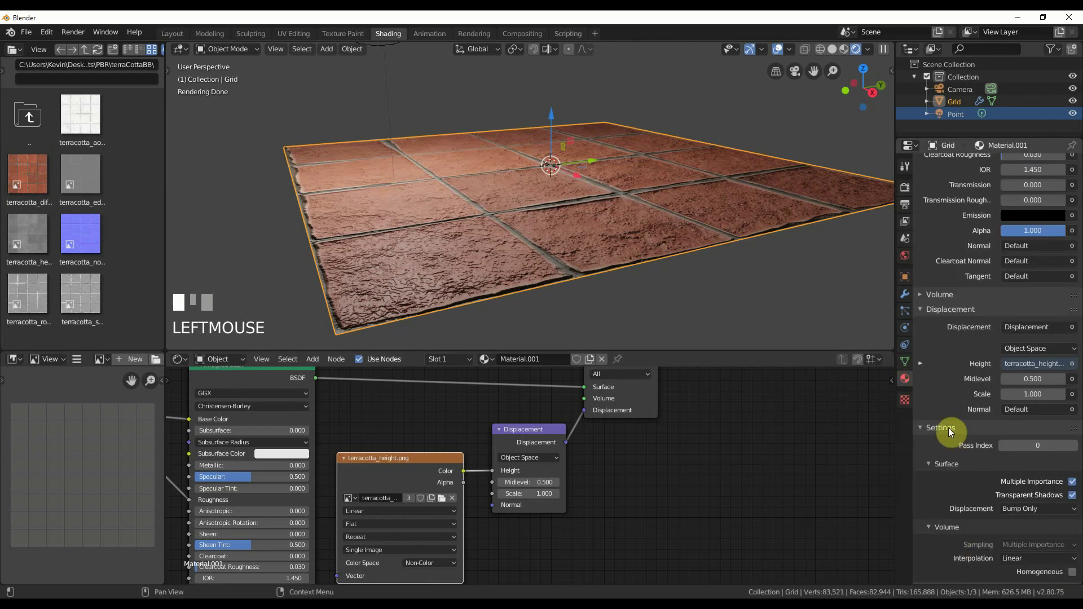
scroll(949, 428, "down", 1)
left_click(1024, 496)
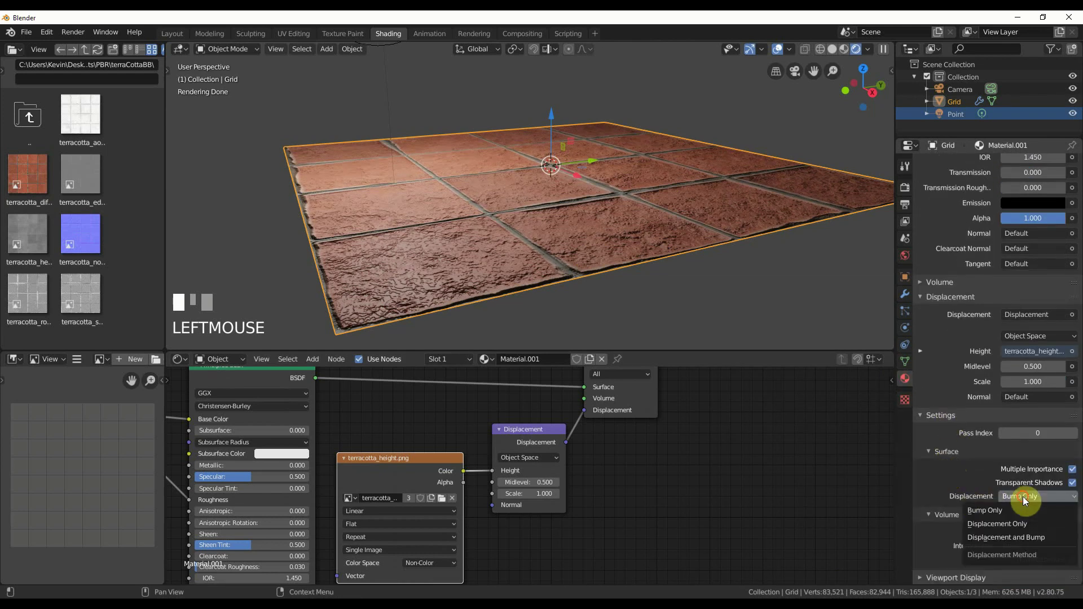
left_click(987, 525)
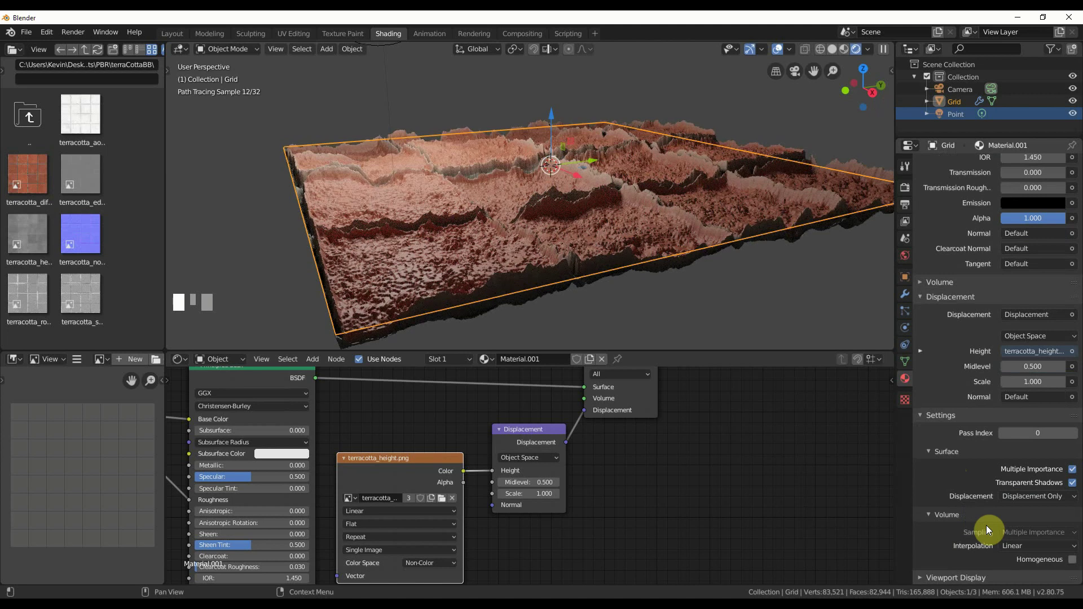
Step: Switch the material's displacement method to Displacement and Bump and inspect the displaced surface up close
left_click(1032, 496)
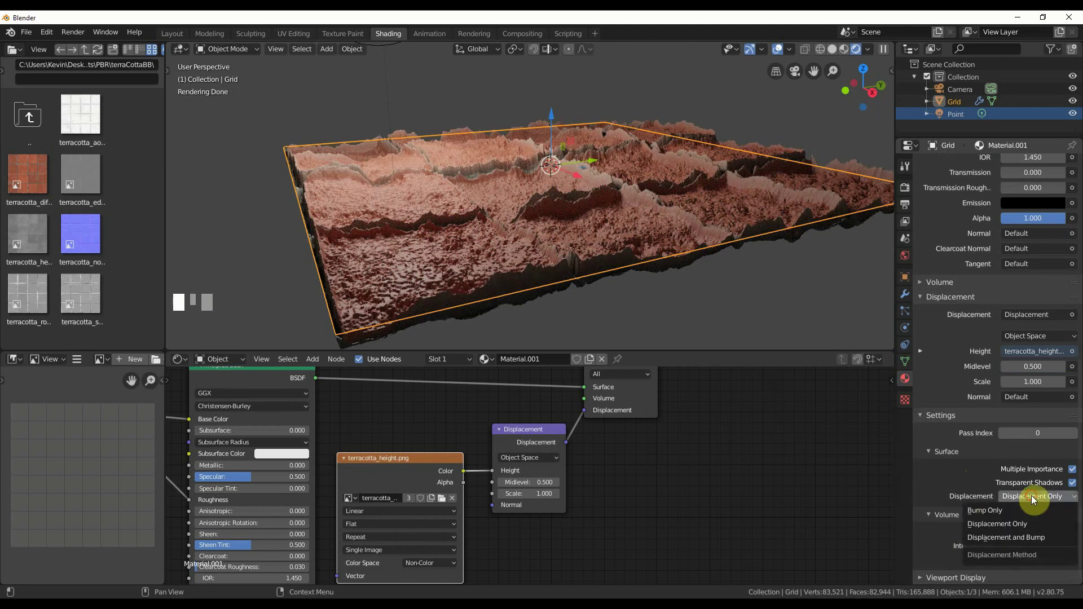
left_click(1015, 536)
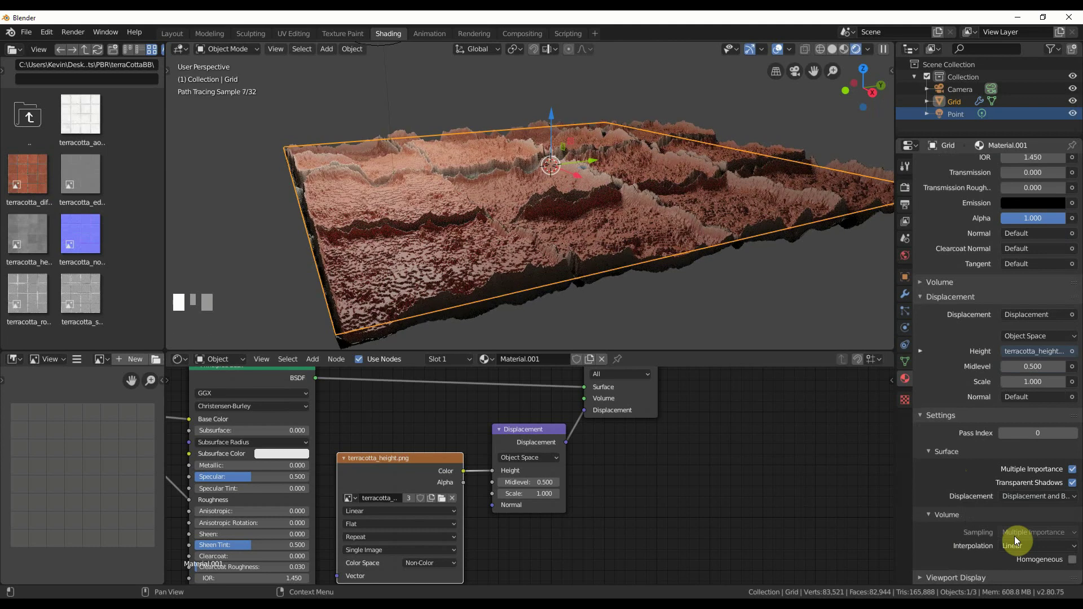
mouse_move(611, 387)
middle_mouse_down()
mouse_move(648, 455)
mouse_move(633, 380)
middle_mouse_up()
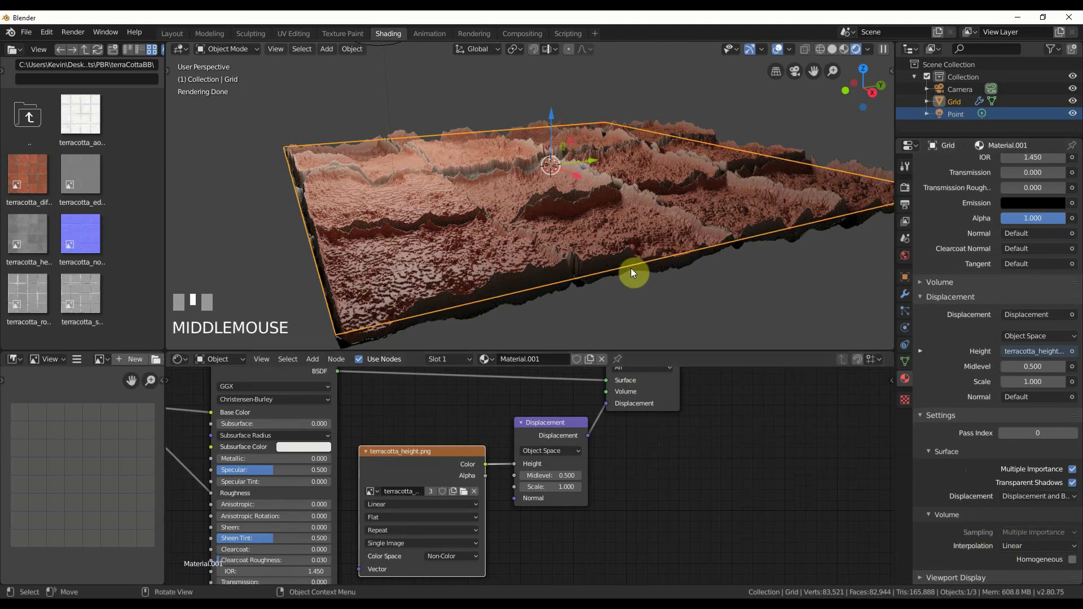
mouse_move(631, 269)
middle_mouse_down()
mouse_move(621, 285)
mouse_move(614, 263)
middle_mouse_up()
scroll(618, 268, "up", 5)
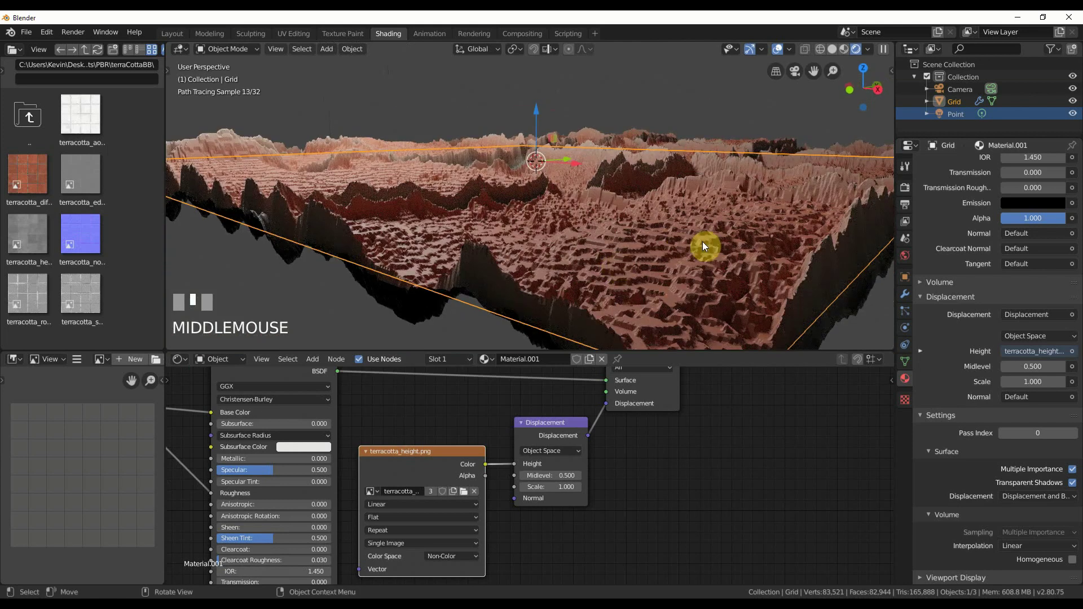
middle_click_drag(727, 229, 706, 242)
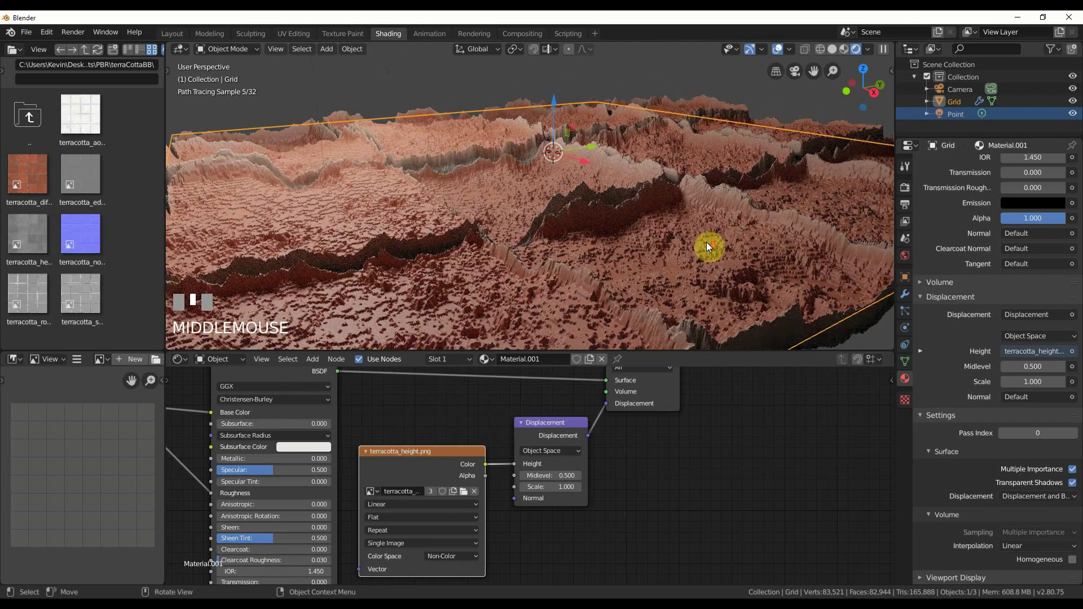
scroll(703, 246, "down", 2)
scroll(703, 254, "down", 1)
Step: Set the Displacement node's Scale to 0.200 and deselect the grid to inspect the tile relief
left_click(571, 486)
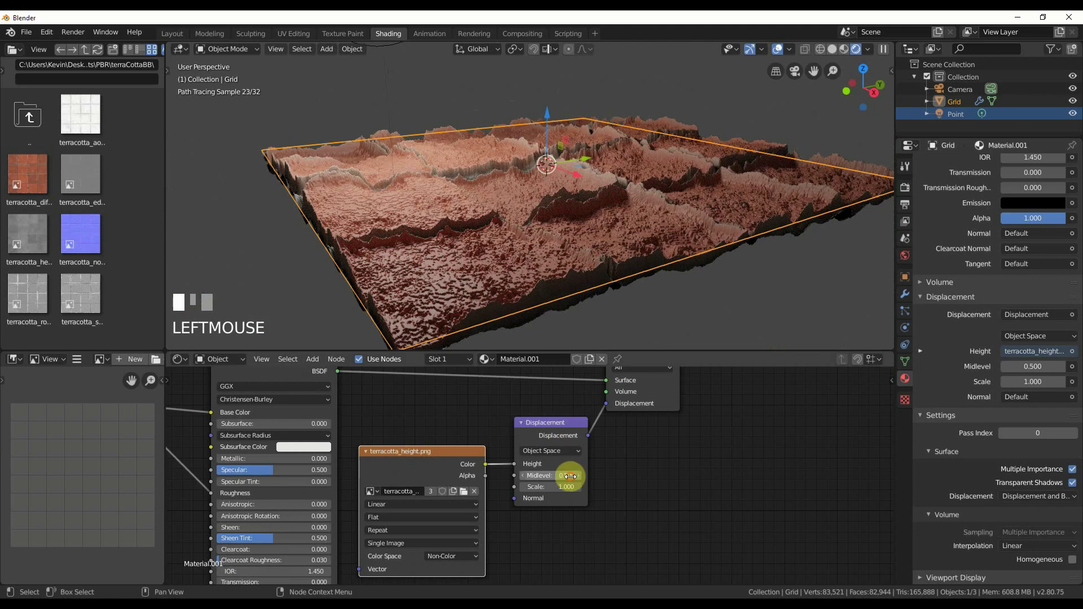
mouse_move(573, 488)
left_mouse_down()
mouse_move(536, 488)
mouse_move(561, 489)
left_mouse_up()
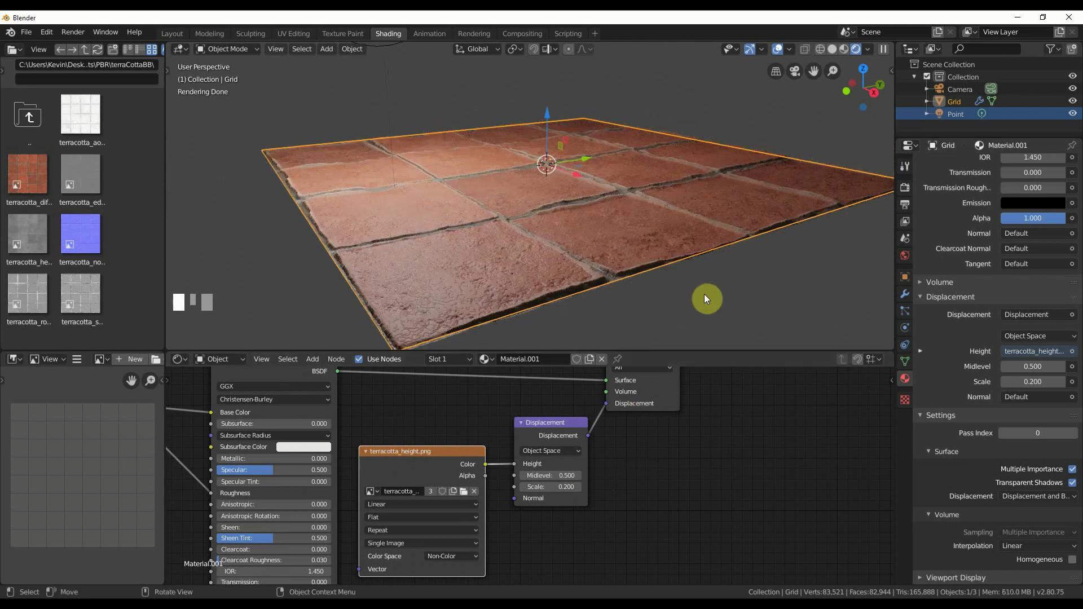
middle_click_drag(704, 295, 630, 242)
scroll(671, 292, "up", 3)
mouse_move(652, 206)
middle_mouse_down()
mouse_move(537, 205)
mouse_move(585, 211)
mouse_move(626, 270)
mouse_move(595, 198)
mouse_move(616, 196)
mouse_move(593, 186)
middle_mouse_up()
scroll(586, 210, "down", 3)
left_click(595, 198)
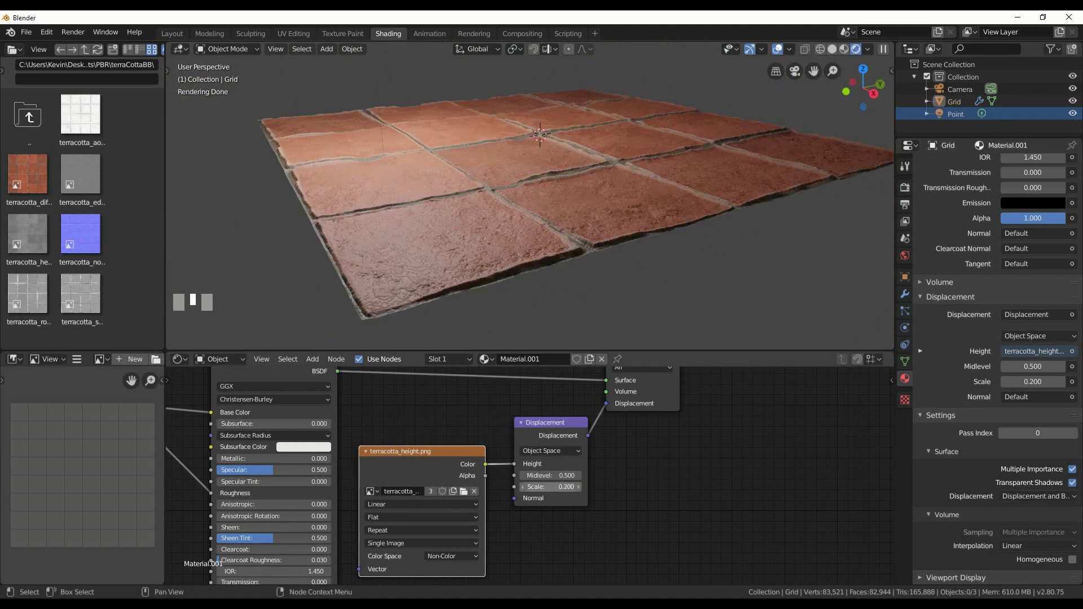
Step: Set the Displacement node's Scale to -0.500 to invert the tile relief
left_click_drag(550, 487, 528, 487)
left_click(567, 487)
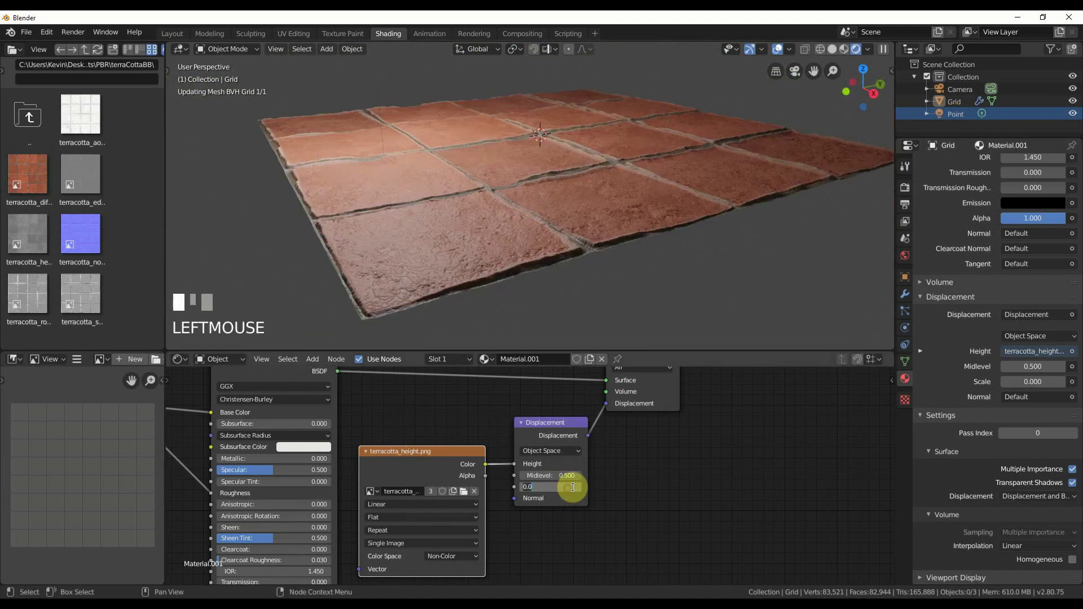
type("-0")
type(".5")
key("Return")
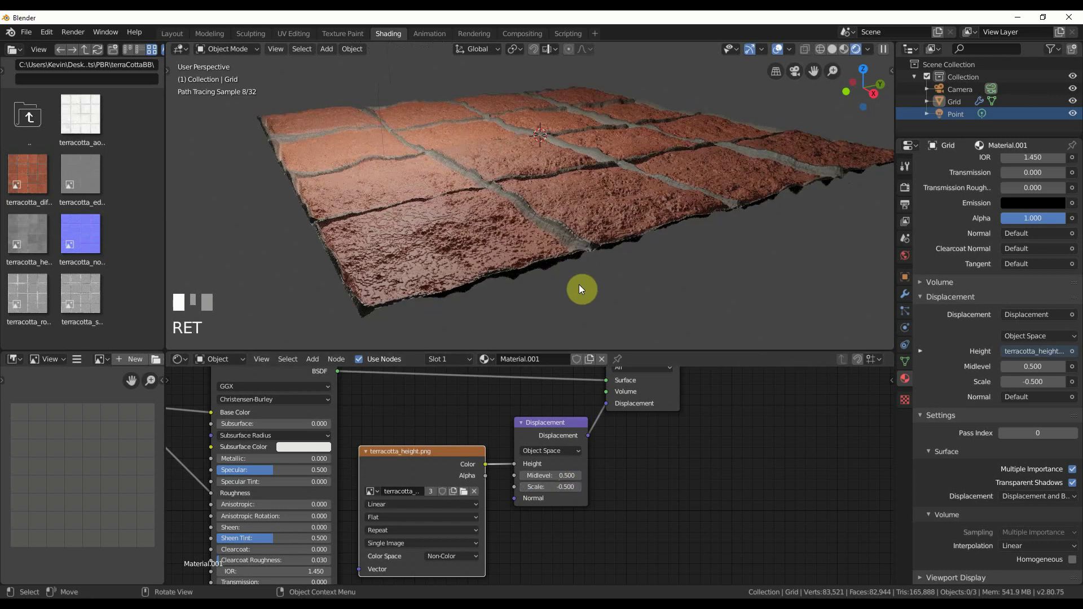
Step: Set the Displacement node's Scale to -0.100 and inspect the softened tile relief
middle_click_drag(580, 290, 584, 290)
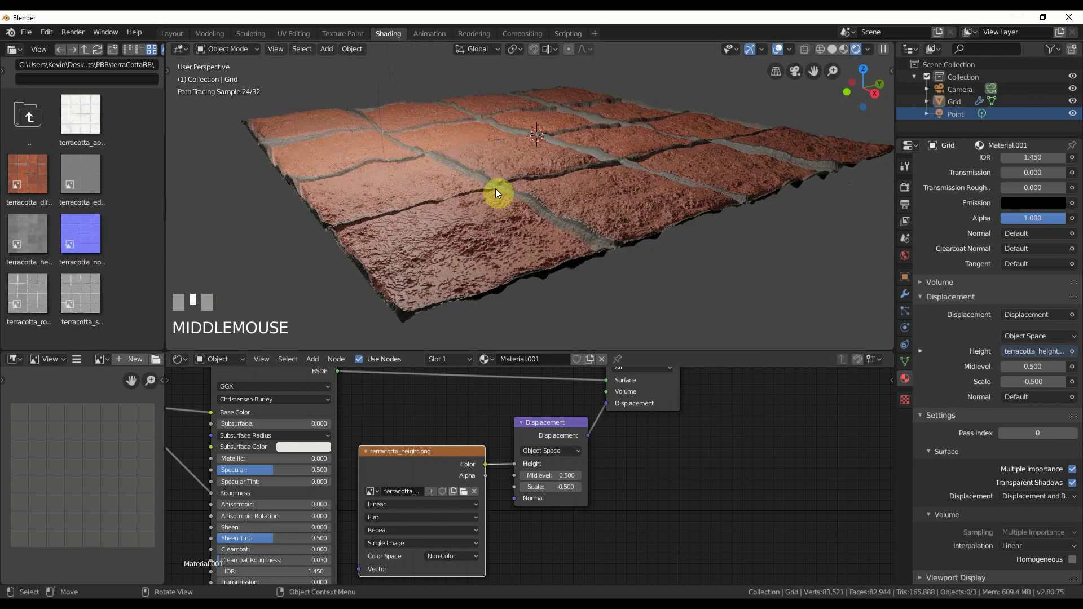
middle_click_drag(583, 231, 619, 286)
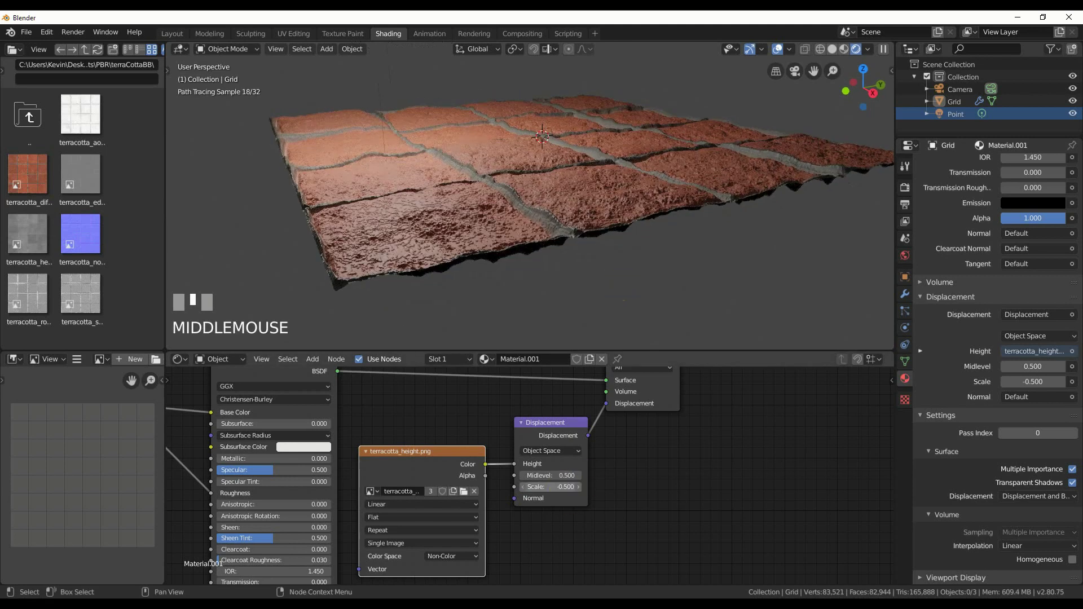
left_click(565, 487)
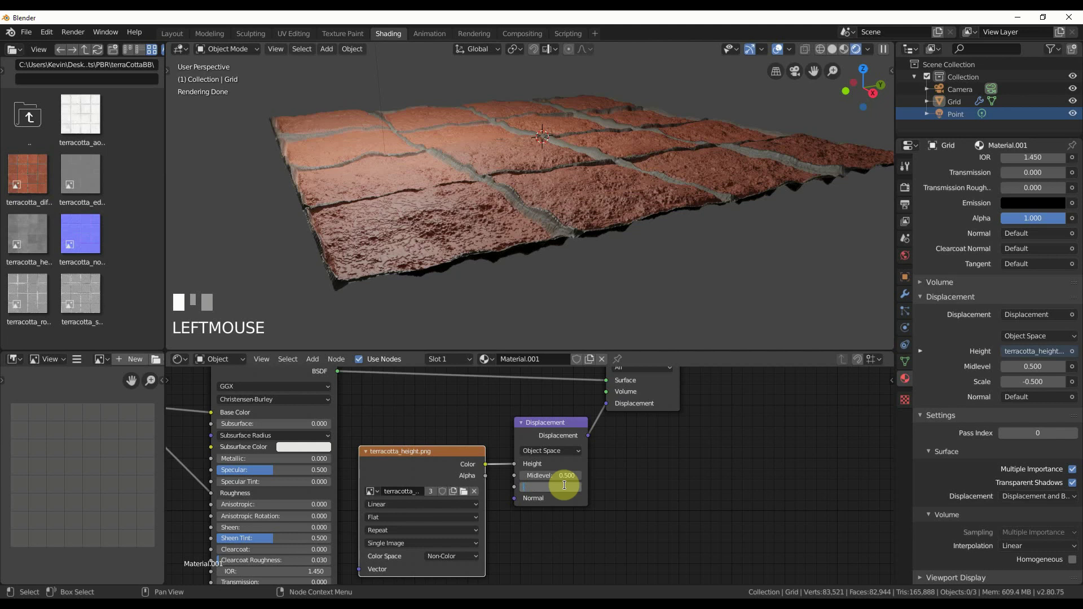
type("-.1")
key("Return")
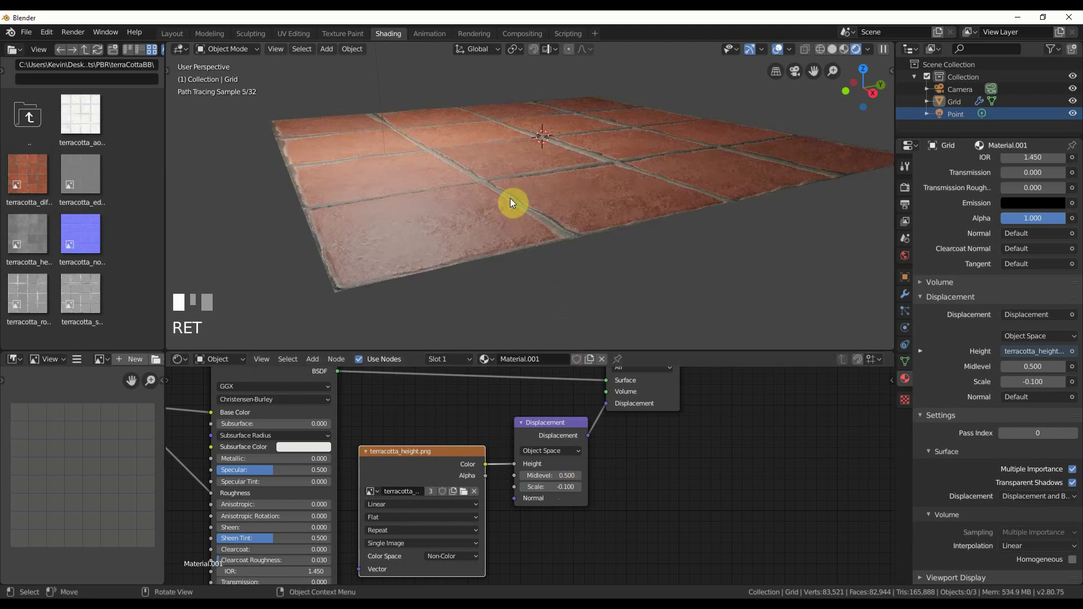
middle_click_drag(528, 206, 568, 240)
Step: Set the Displacement node's Scale to -0.250, then review the tile relief and the complete material node tree
scroll(564, 238, "up", 5)
scroll(568, 261, "down", 3)
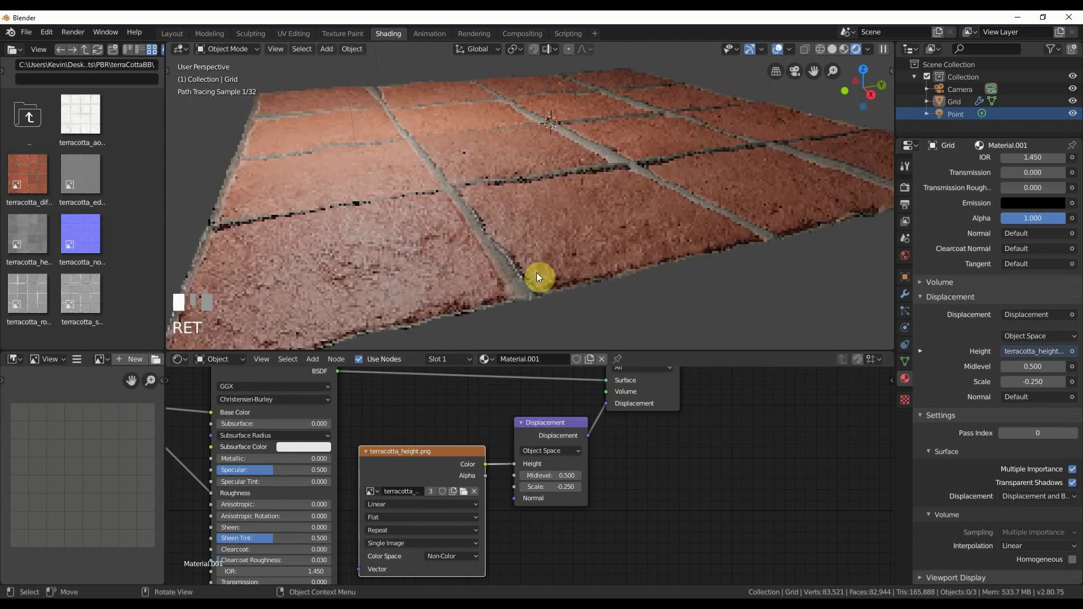
scroll(570, 296, "down", 3)
middle_click_drag(571, 295, 575, 241)
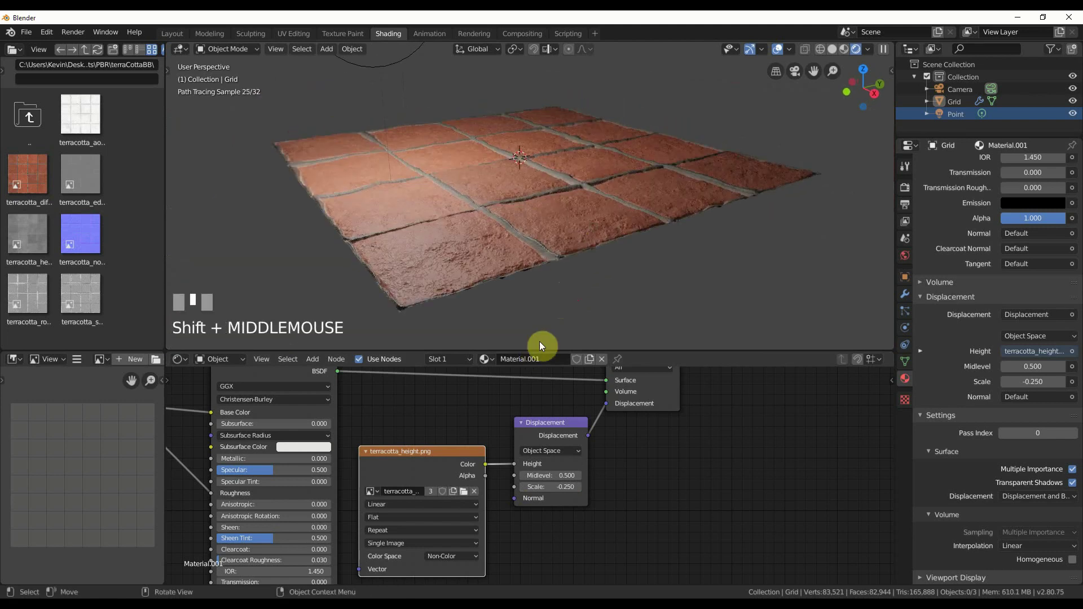
scroll(413, 428, "down", 7)
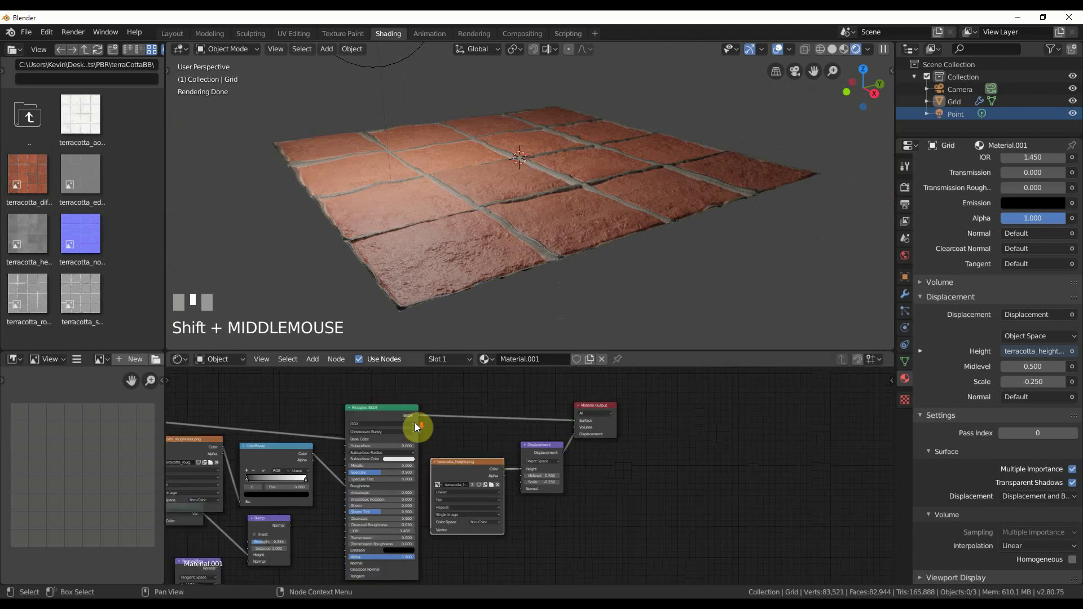
middle_click_drag(477, 443, 681, 426)
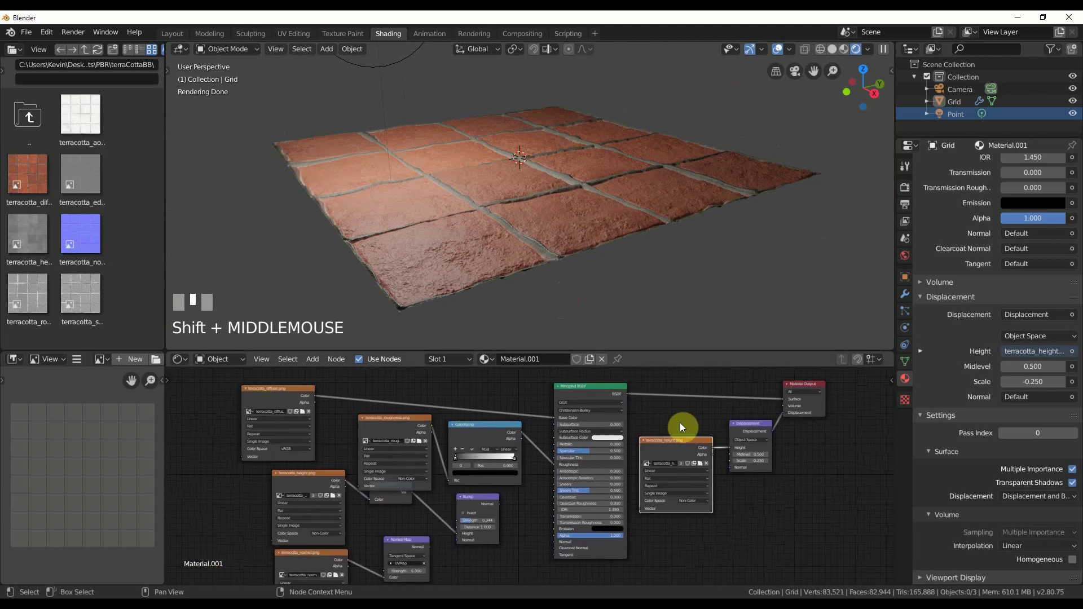